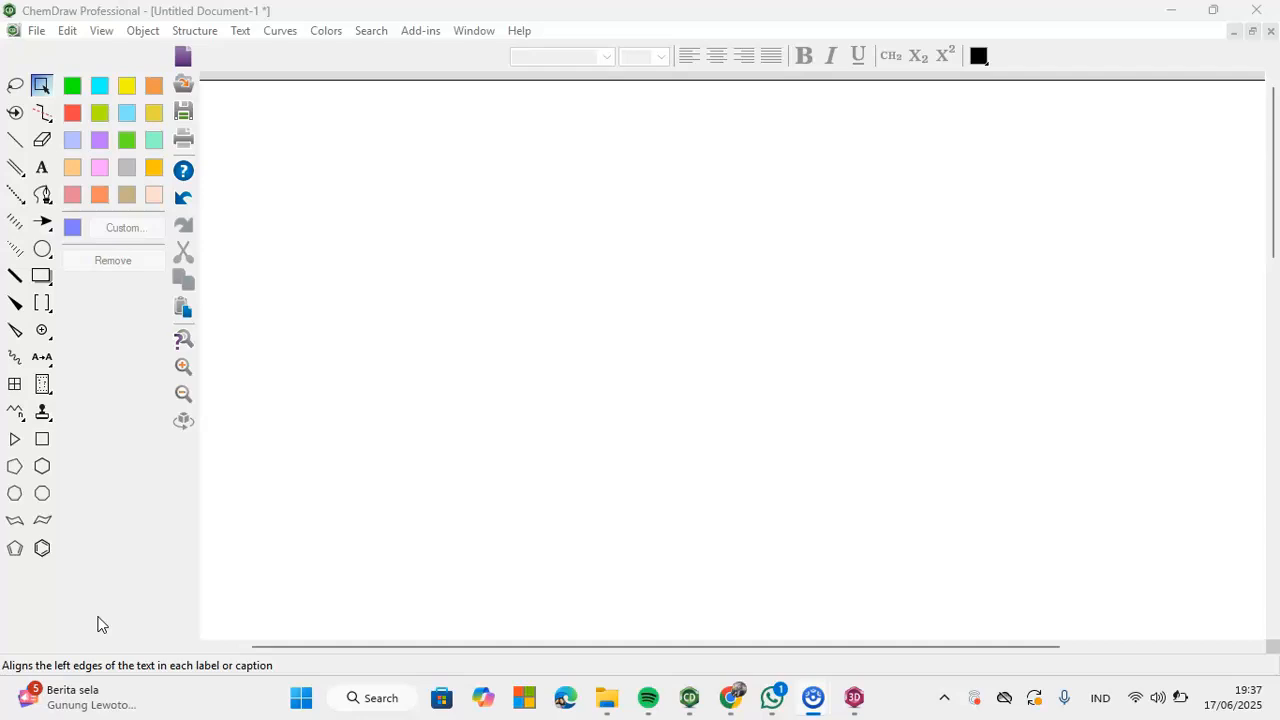
Step: Insert the structure named 2-ethyl-3,5-dimethyl-4-pentene and move it to the upper left of the page
{"action": "left_click", "coordinate": [431, 428]}
{"action": "left_click", "coordinate": [426, 370]}
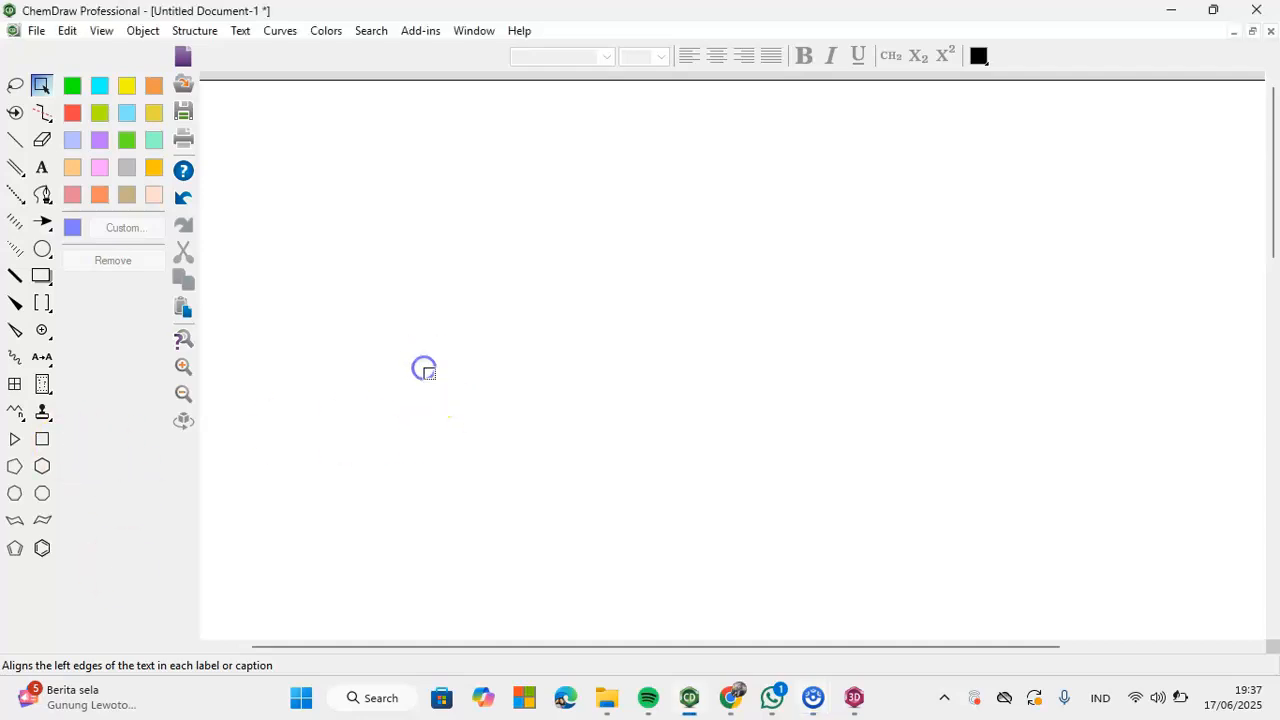
{"action": "key", "text": "ctrl+shift+n"}
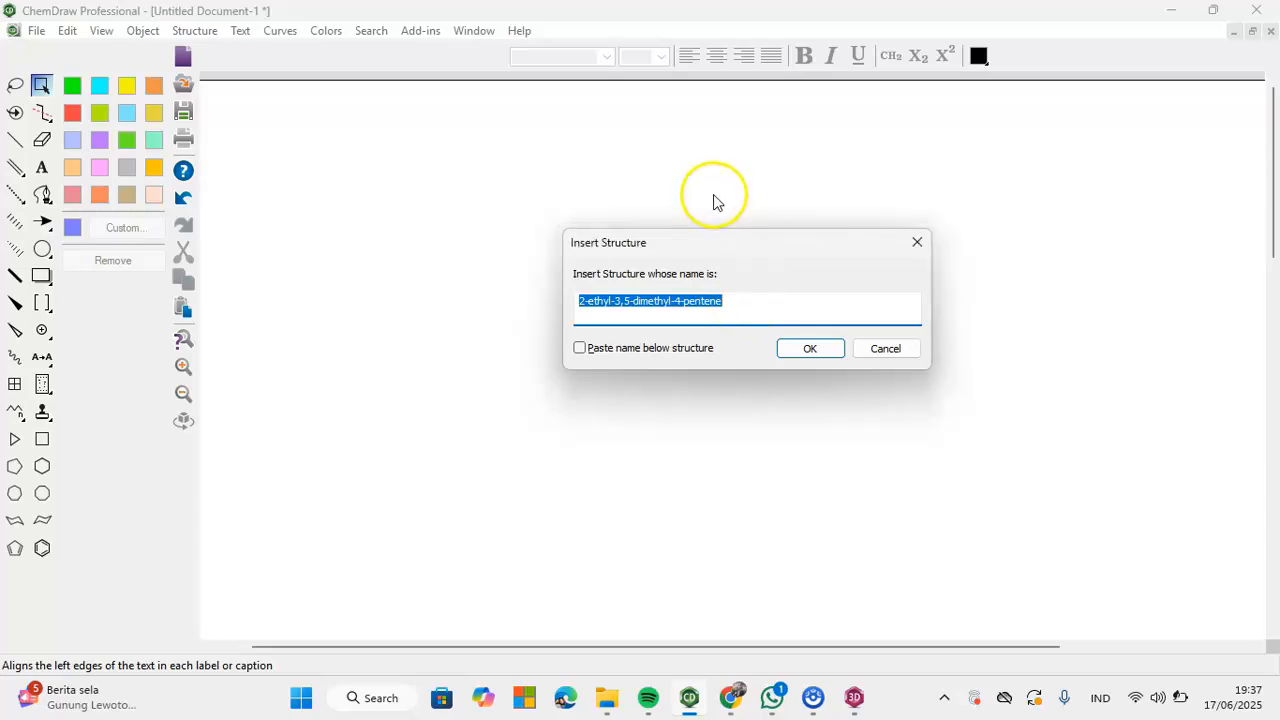
{"action": "left_click", "coordinate": [741, 308]}
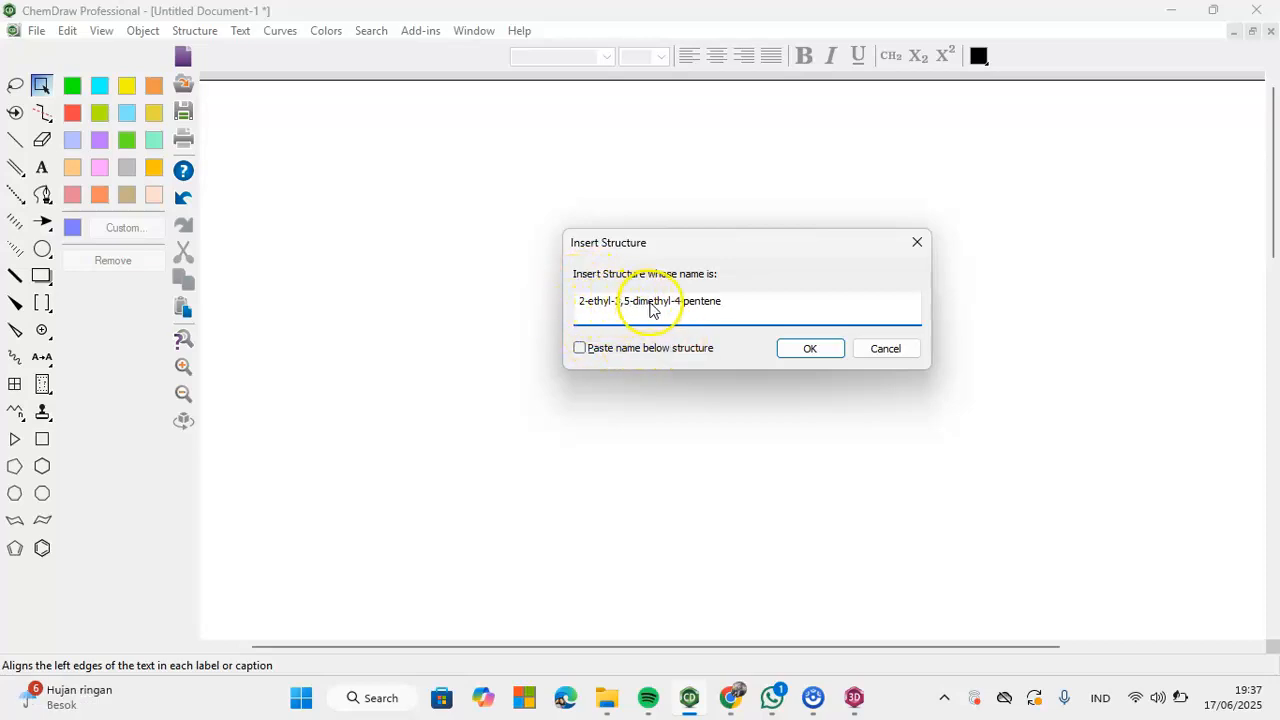
{"action": "left_click", "coordinate": [792, 348]}
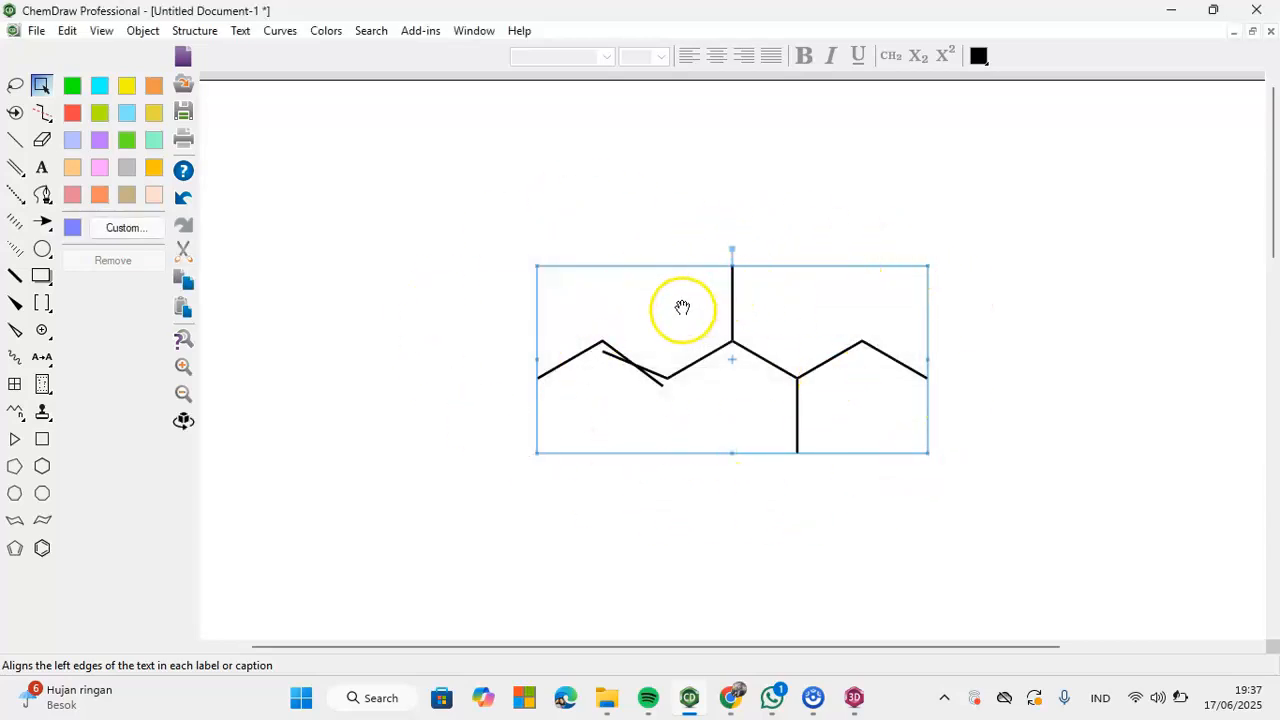
{"action": "left_click_drag", "start_coordinate": [680, 308], "coordinate": [472, 197]}
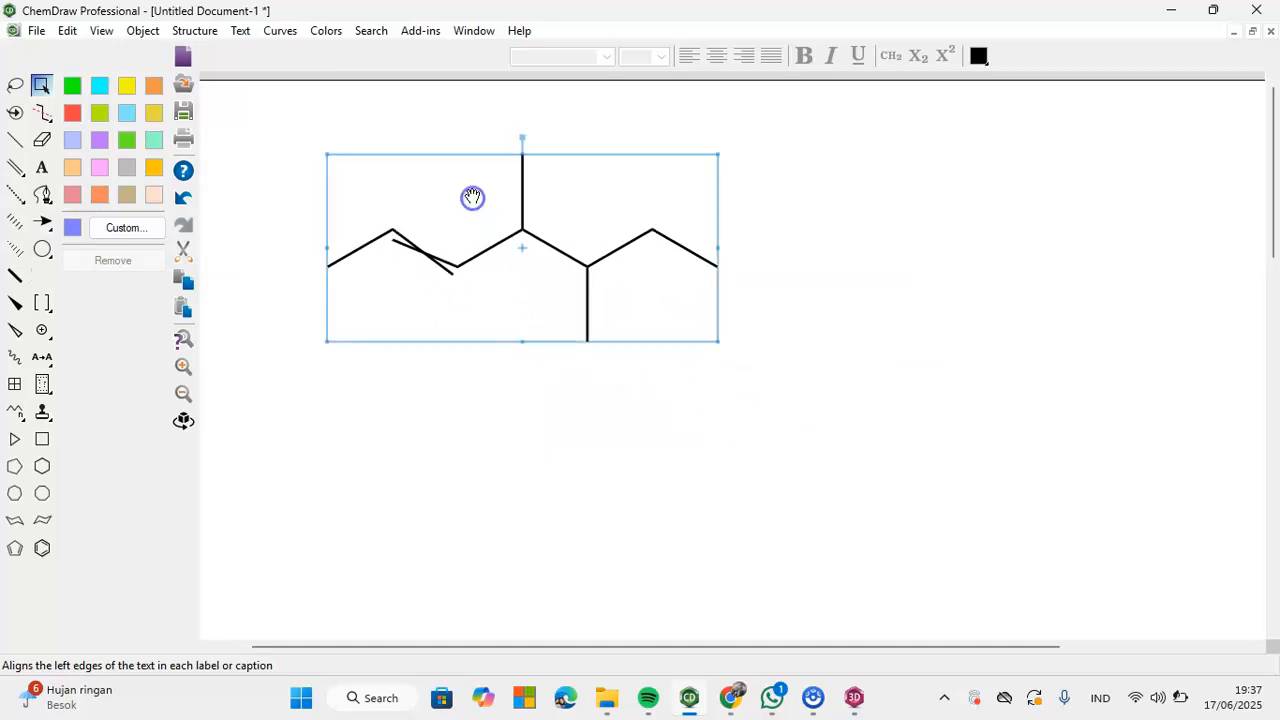
Step: Copy the inserted structure to the clipboard and keep the whole molecule selected
{"action": "left_click", "coordinate": [546, 265]}
{"action": "right_click", "coordinate": [546, 265]}
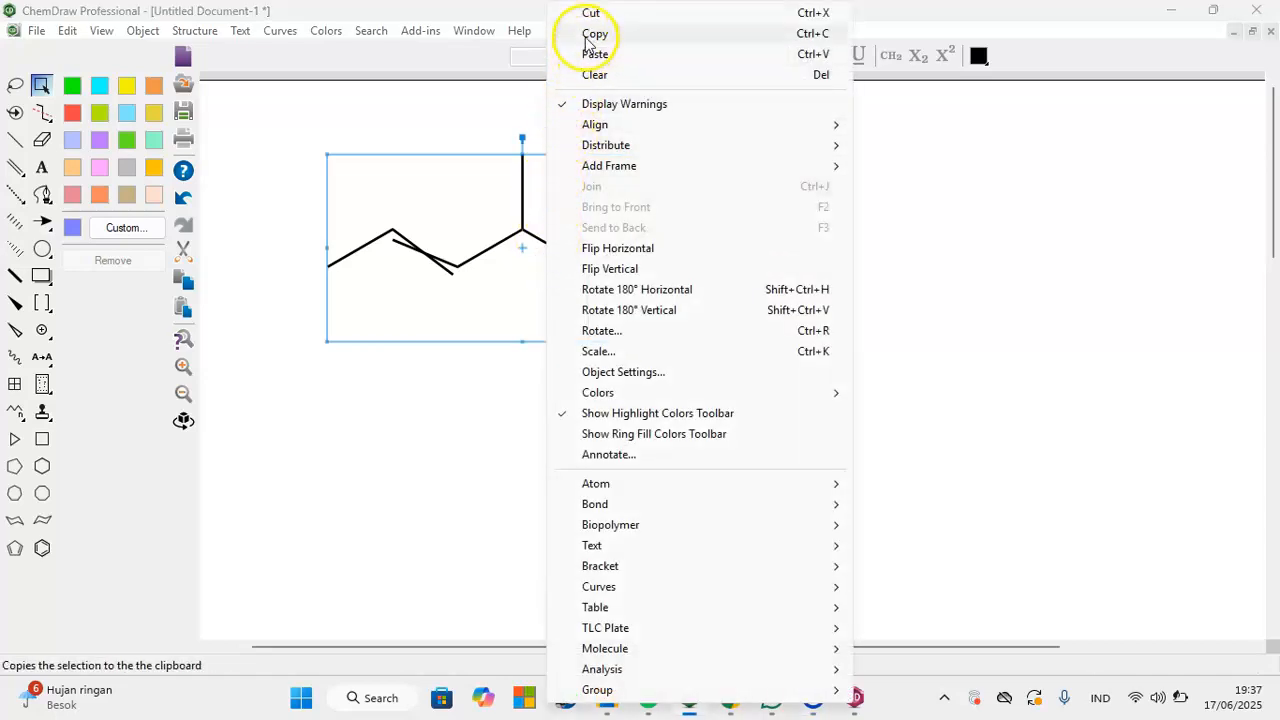
{"action": "left_click", "coordinate": [588, 36]}
{"action": "left_click", "coordinate": [354, 110]}
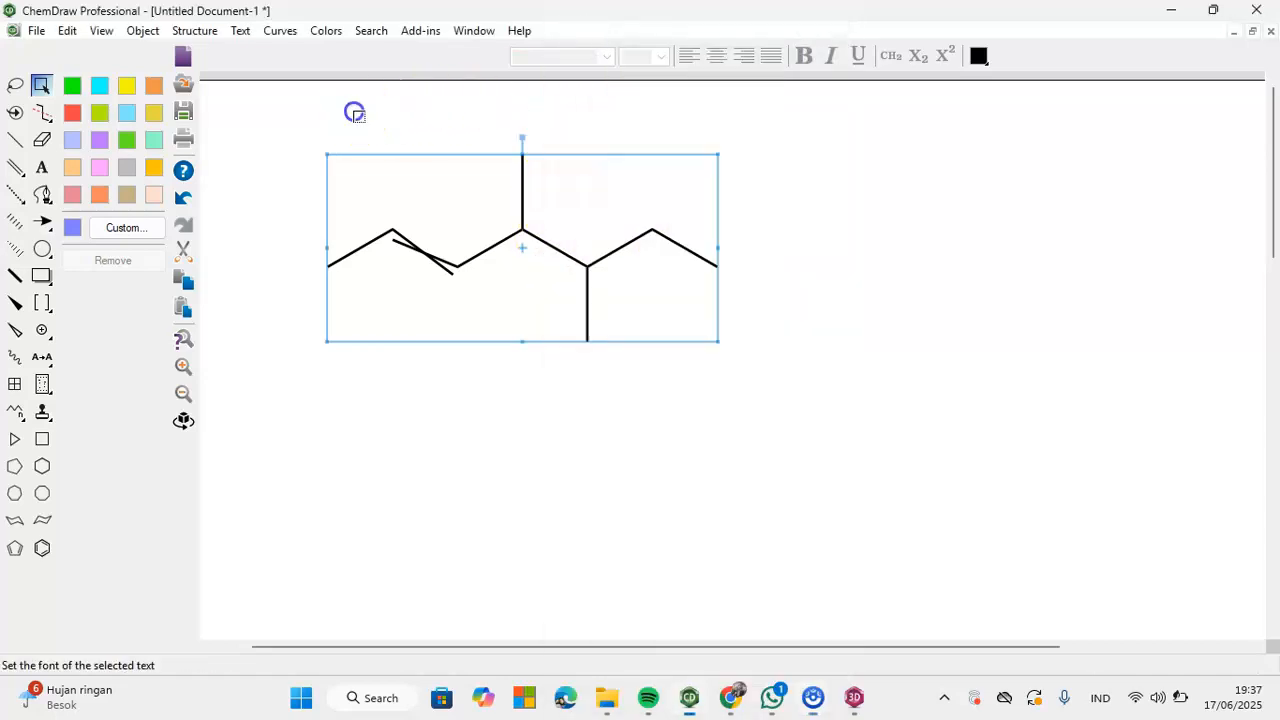
{"action": "left_click_drag", "start_coordinate": [245, 108], "coordinate": [794, 396]}
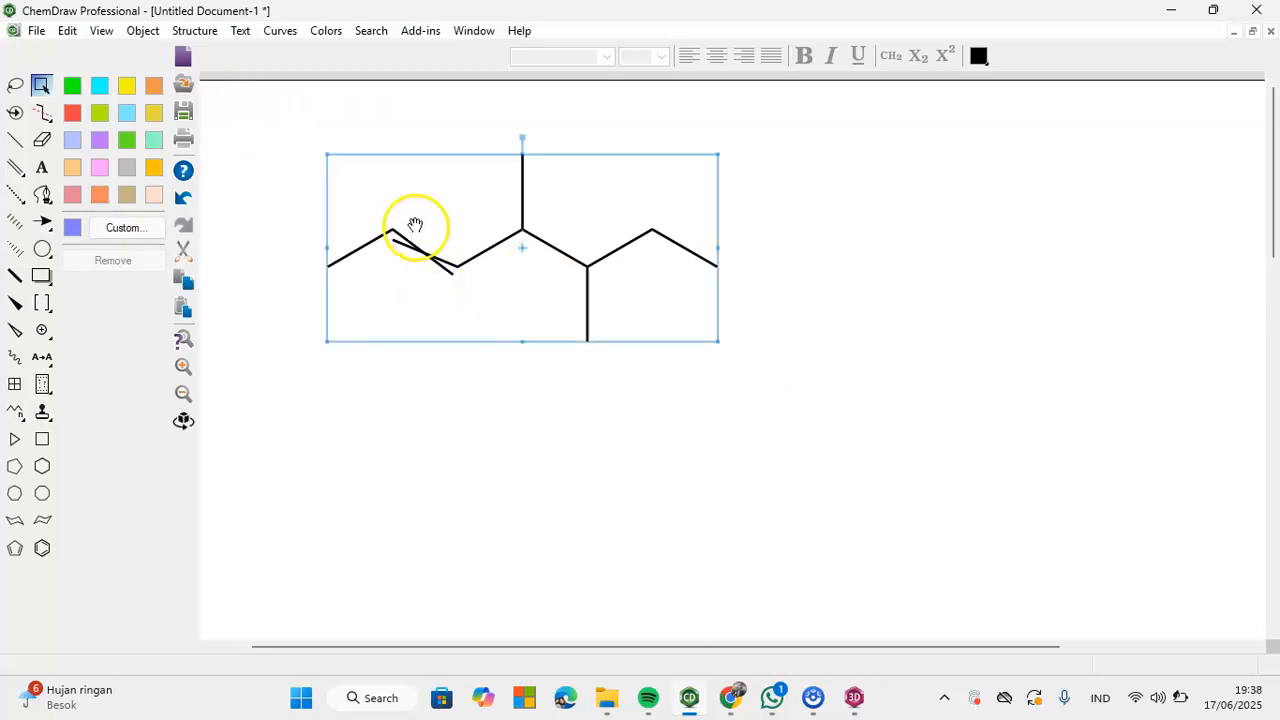
Step: Show the Chem3D HotLink window and open the structure's 3D model in Chem3D
{"action": "left_click", "coordinate": [97, 31]}
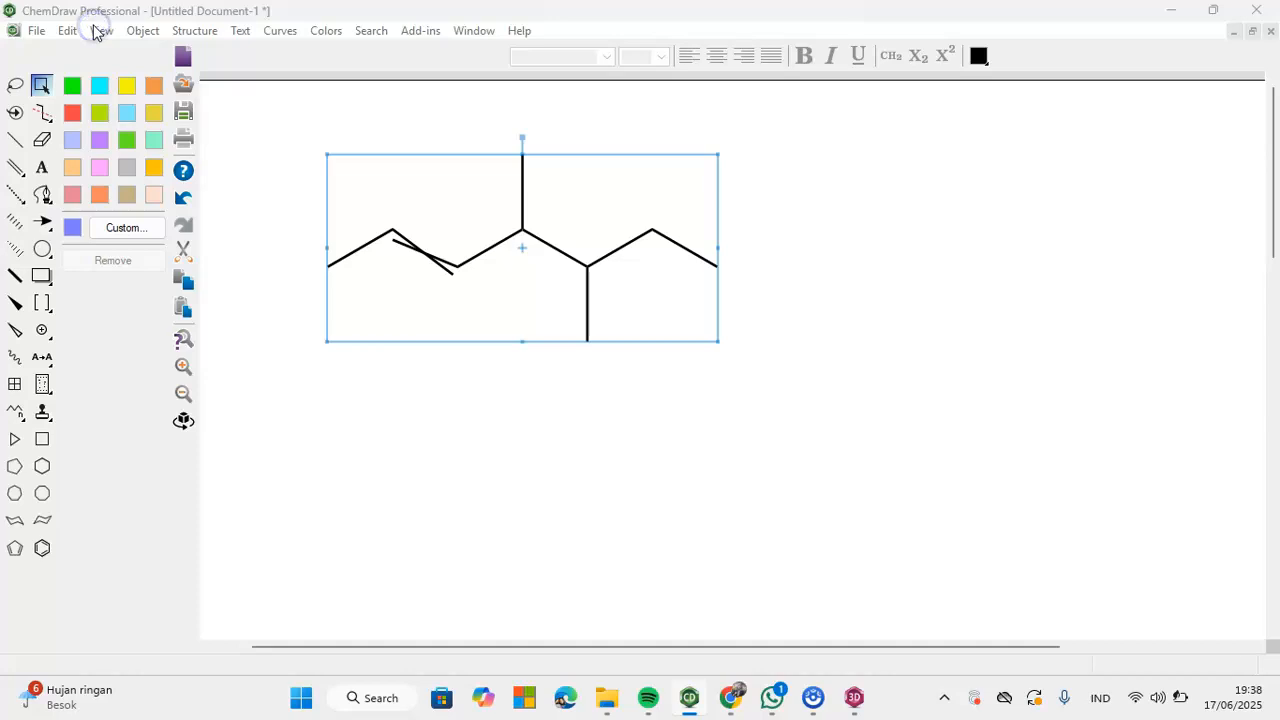
{"action": "left_click", "coordinate": [98, 31]}
{"action": "left_click", "coordinate": [98, 31]}
{"action": "left_click", "coordinate": [98, 31]}
{"action": "left_click", "coordinate": [98, 31]}
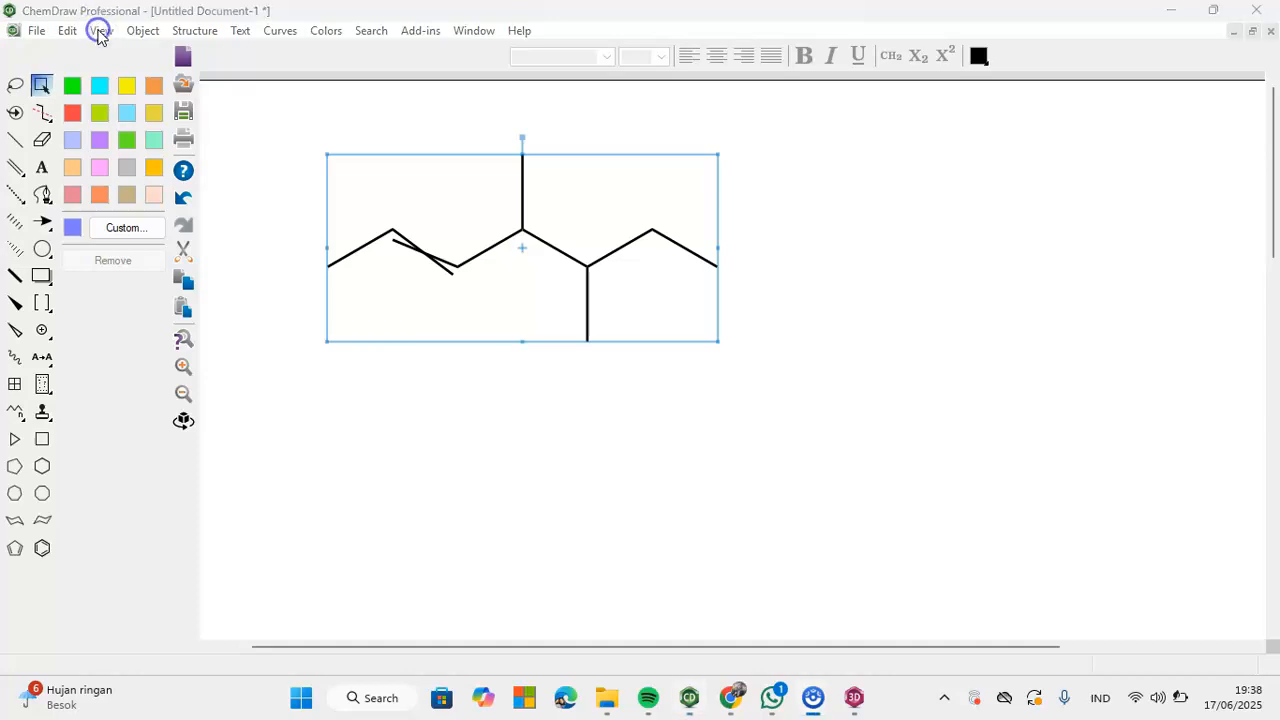
{"action": "left_click", "coordinate": [110, 38]}
{"action": "left_click", "coordinate": [110, 37]}
{"action": "left_click", "coordinate": [102, 31]}
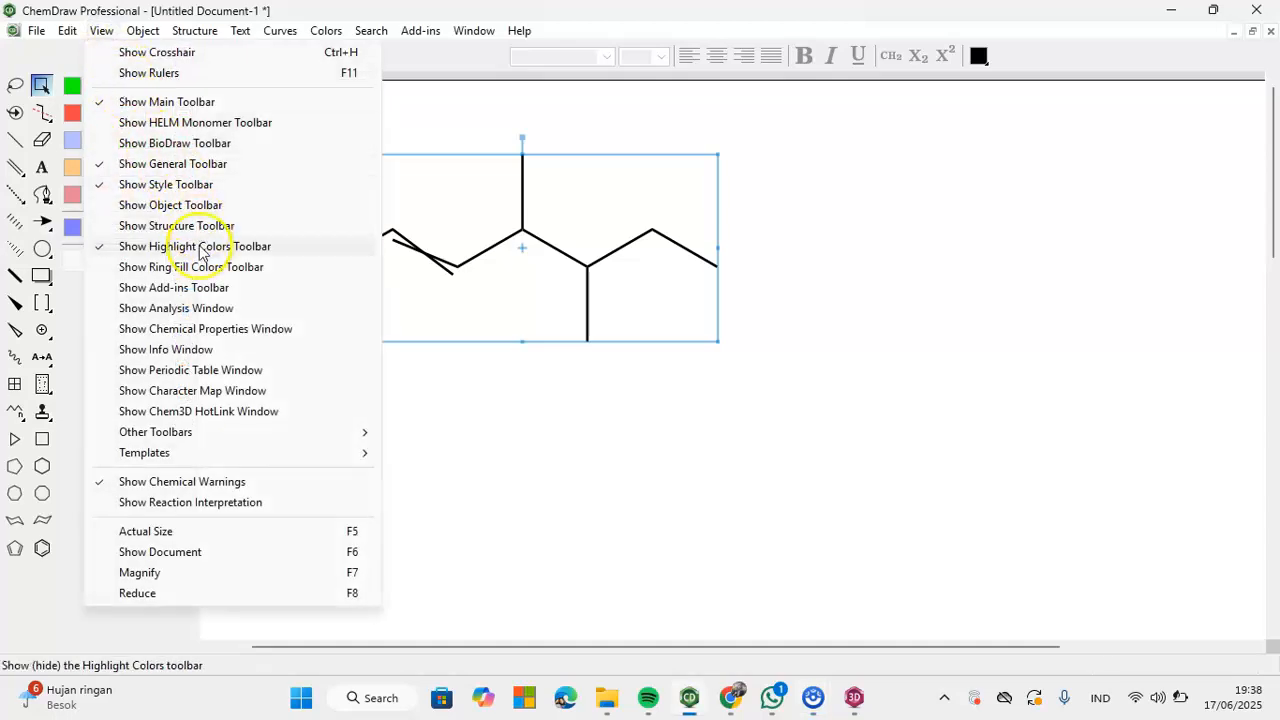
{"action": "left_click", "coordinate": [200, 413]}
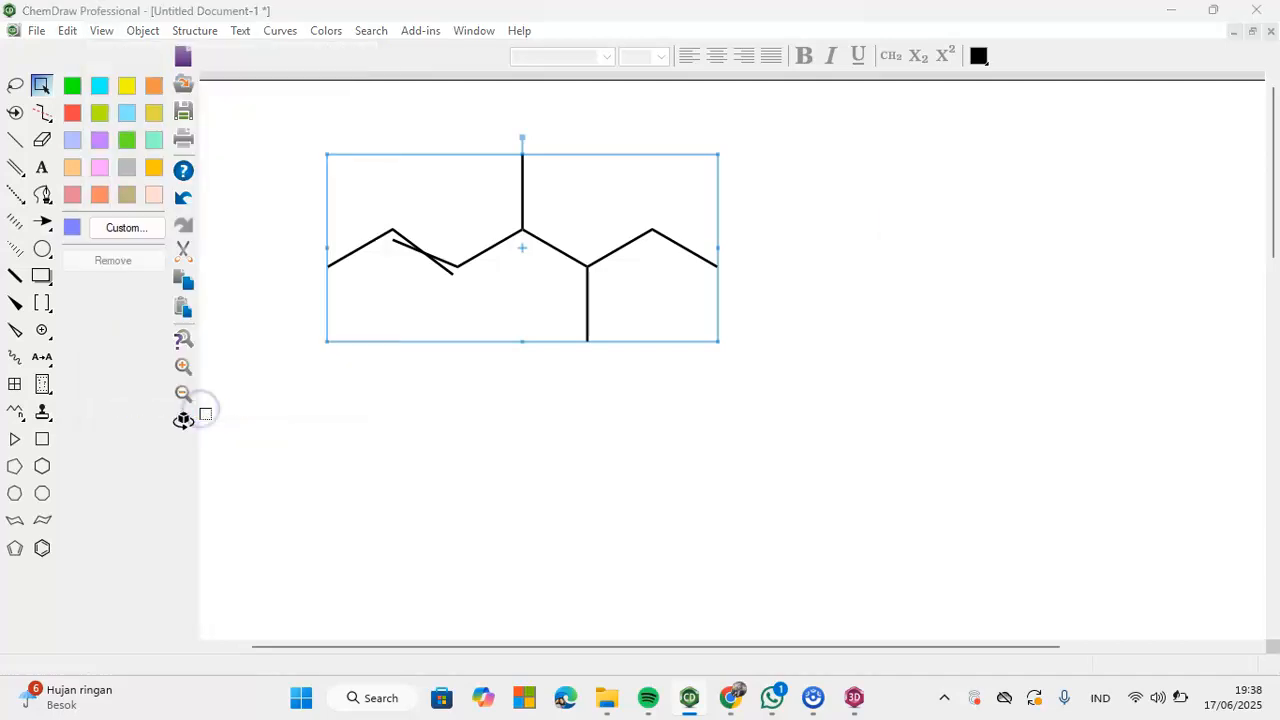
{"action": "left_click", "coordinate": [112, 36]}
{"action": "left_click", "coordinate": [106, 36]}
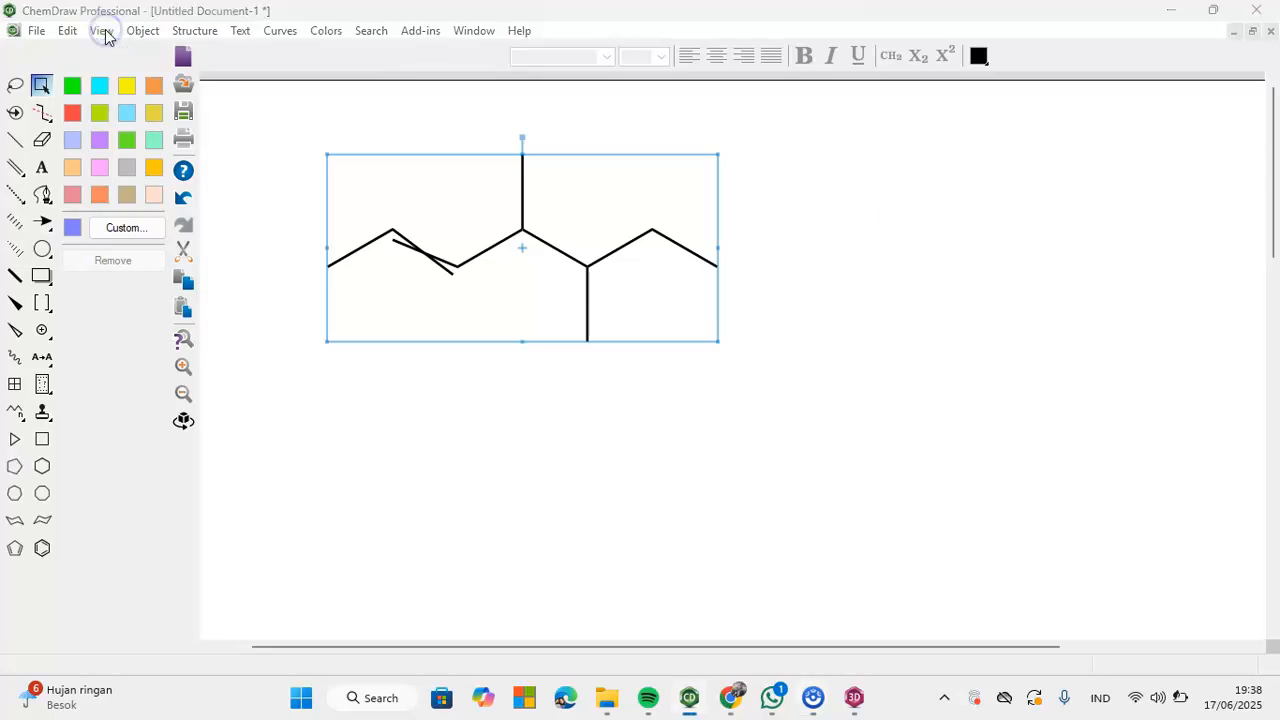
{"action": "left_click", "coordinate": [105, 32]}
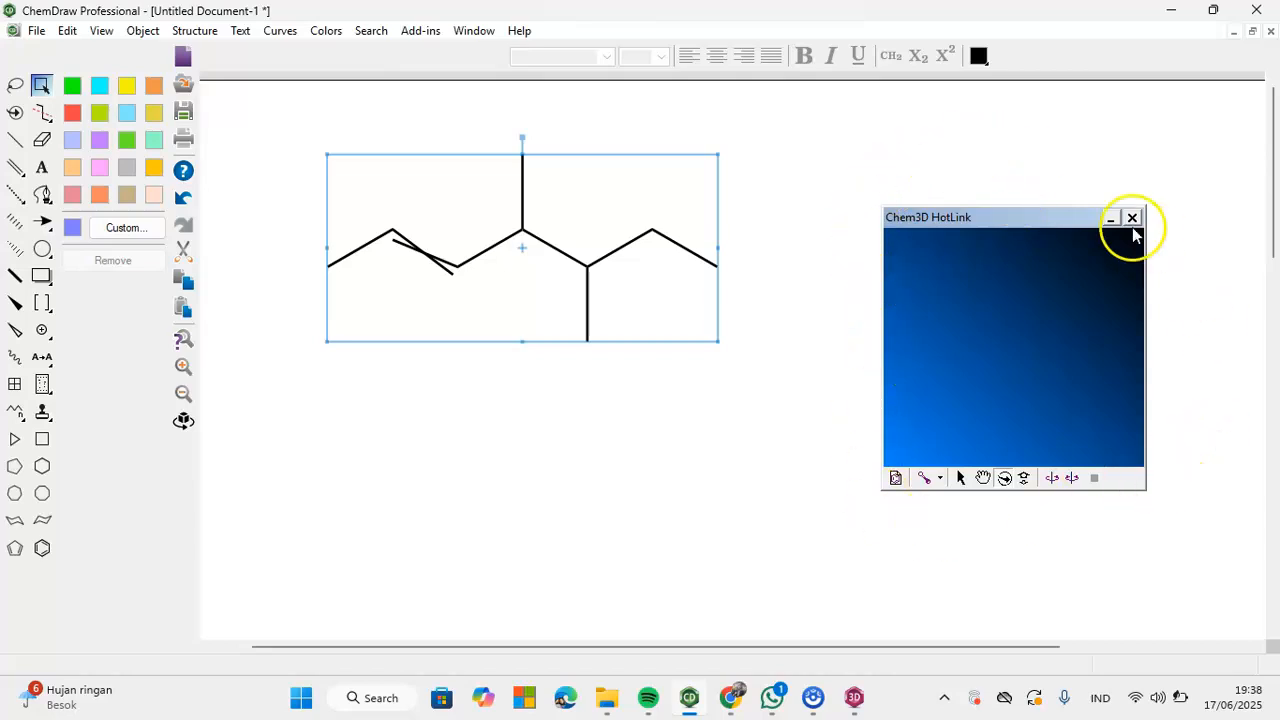
{"action": "left_click", "coordinate": [896, 479]}
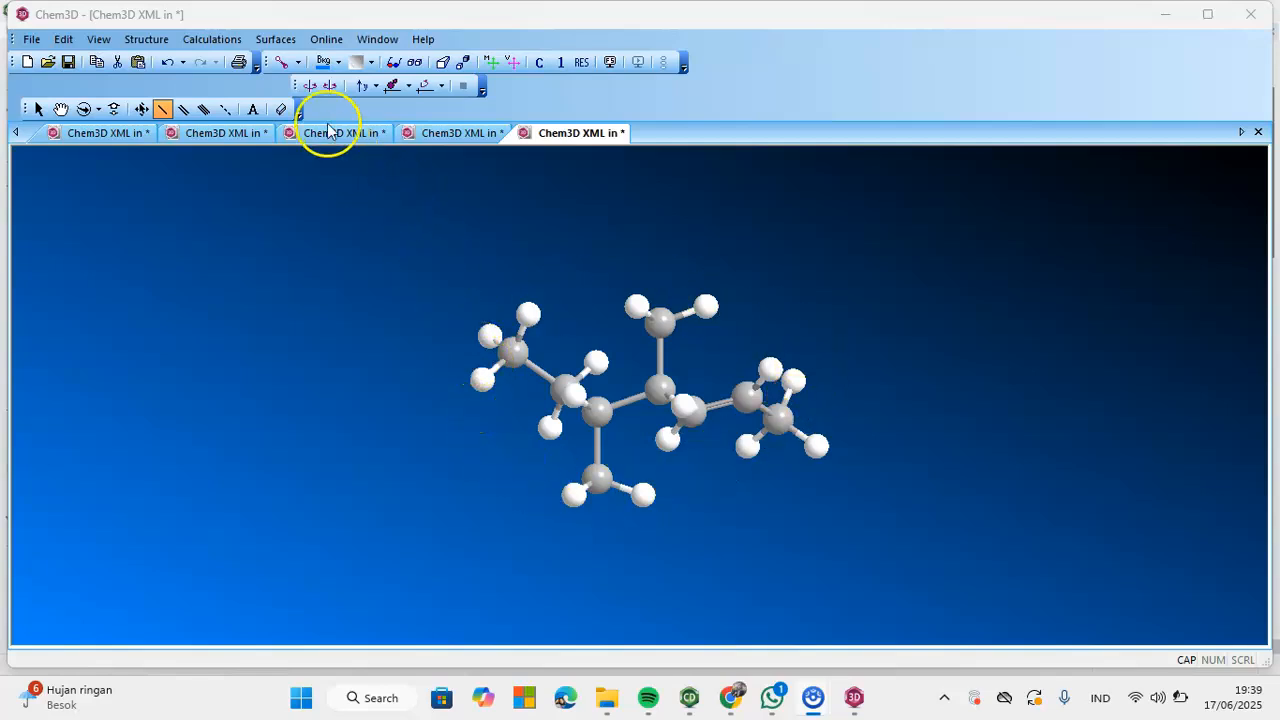
Step: Show the 3D model as Wire Frame and switch its display mode to Space Filling
{"action": "left_click", "coordinate": [298, 63]}
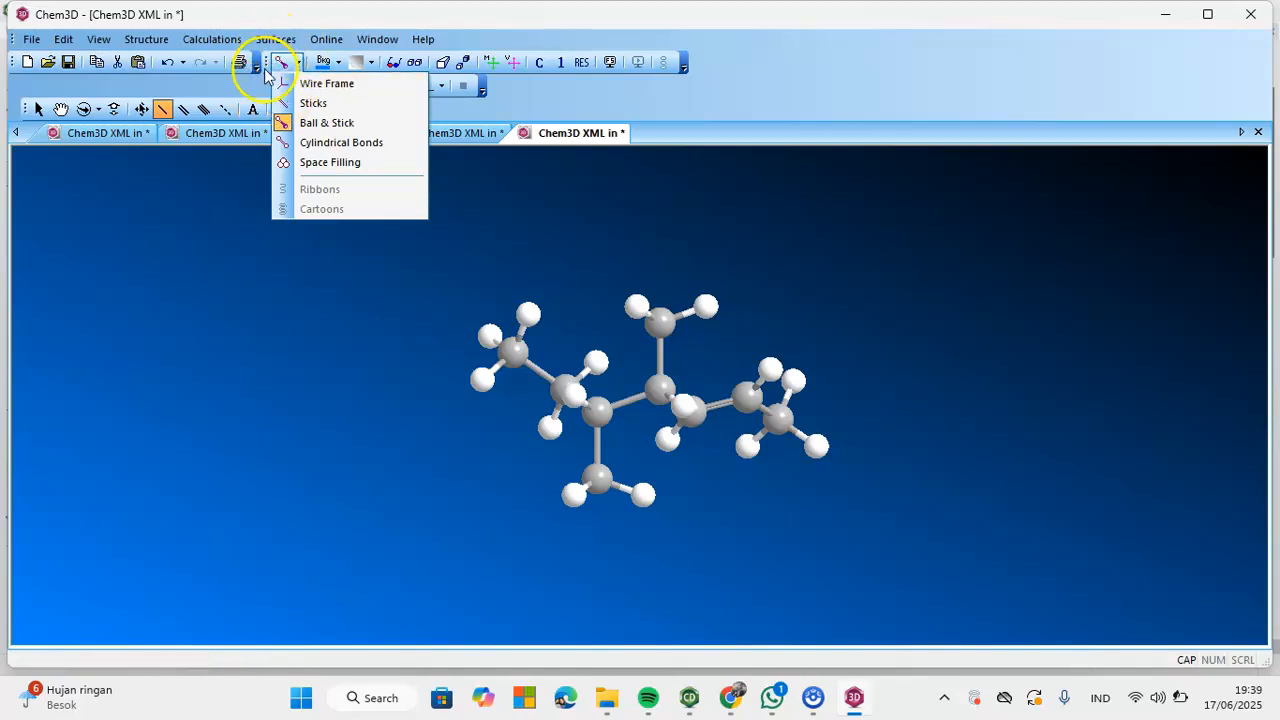
{"action": "left_click", "coordinate": [285, 84]}
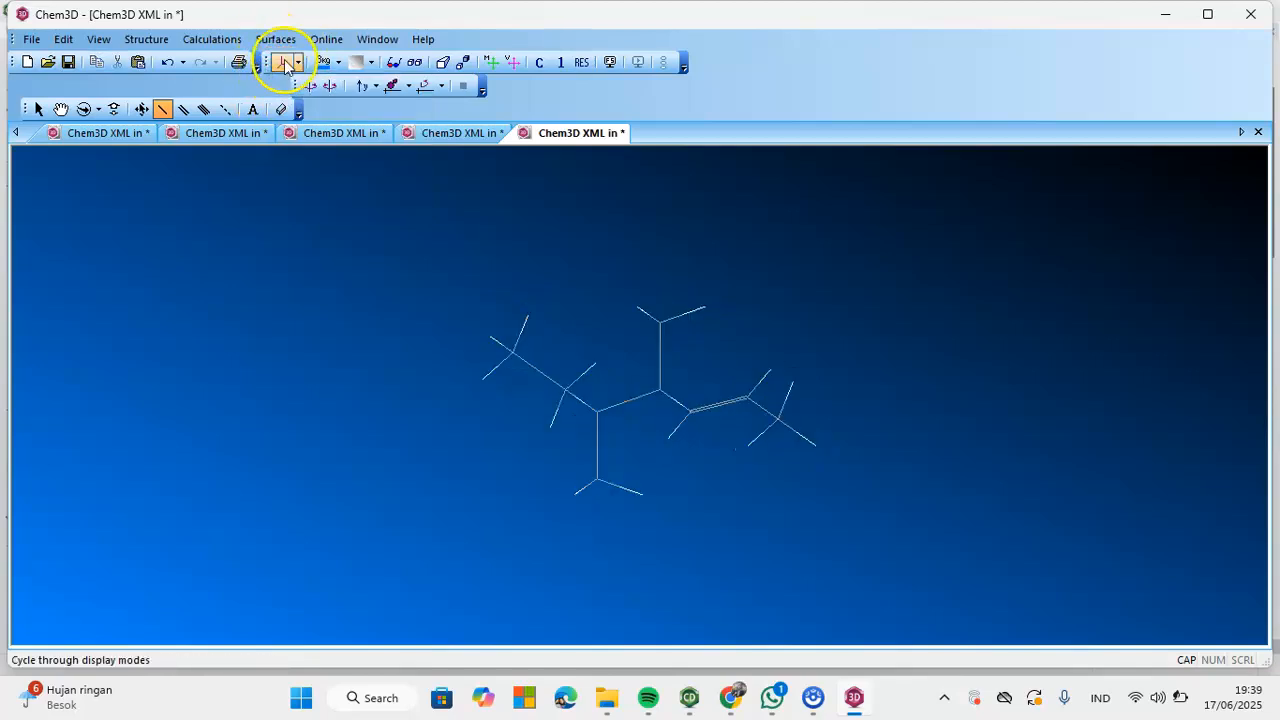
{"action": "left_click", "coordinate": [297, 63]}
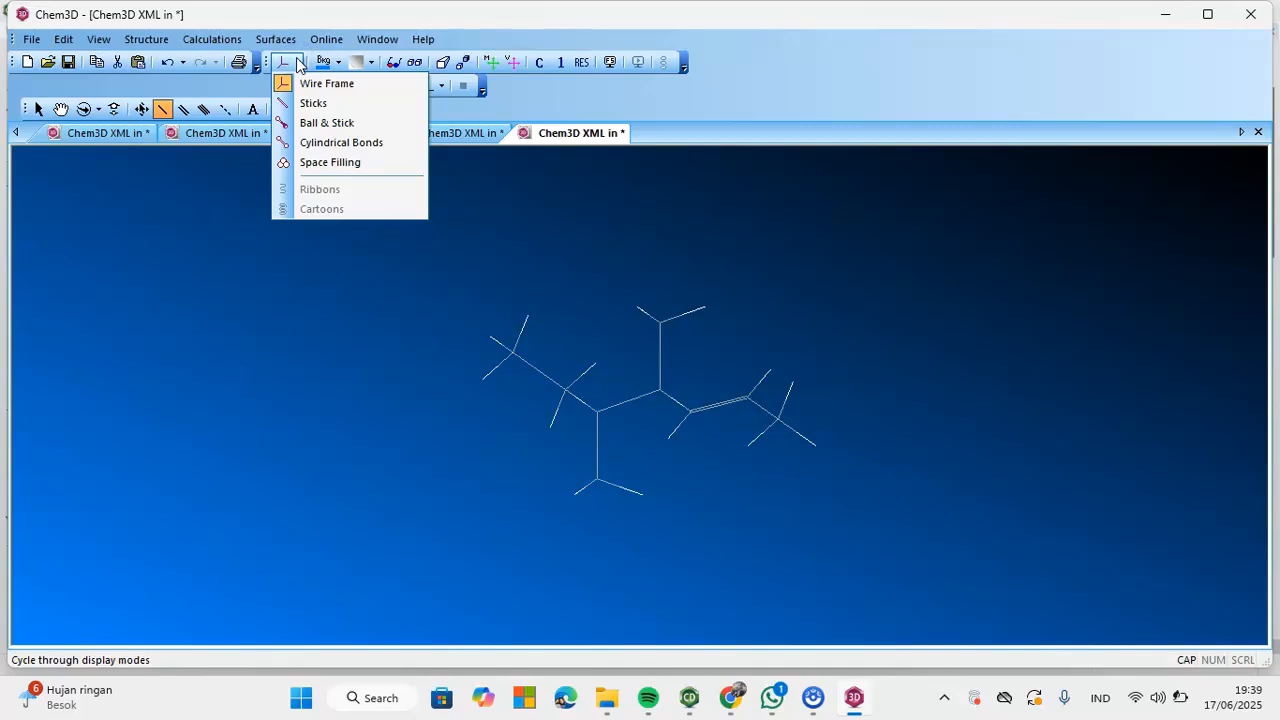
{"action": "left_click", "coordinate": [307, 163]}
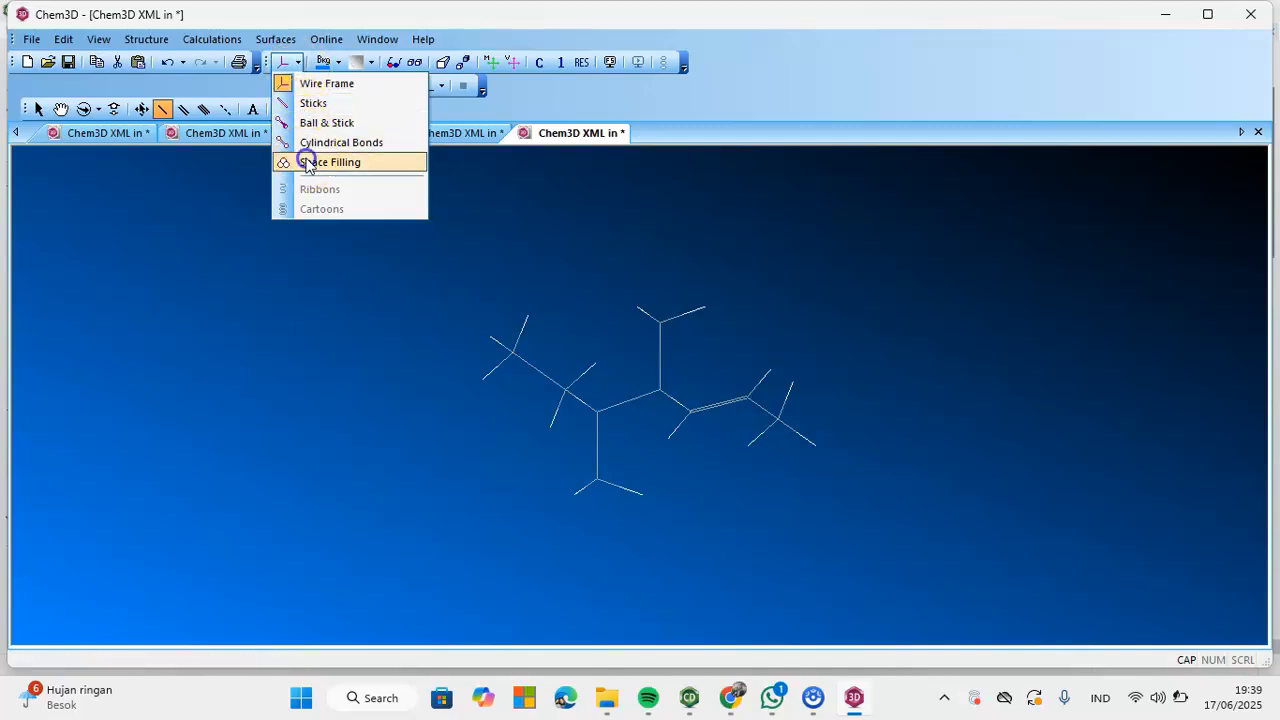
Step: Set the 3D model's display mode to Ball & Stick
{"action": "left_click", "coordinate": [297, 62]}
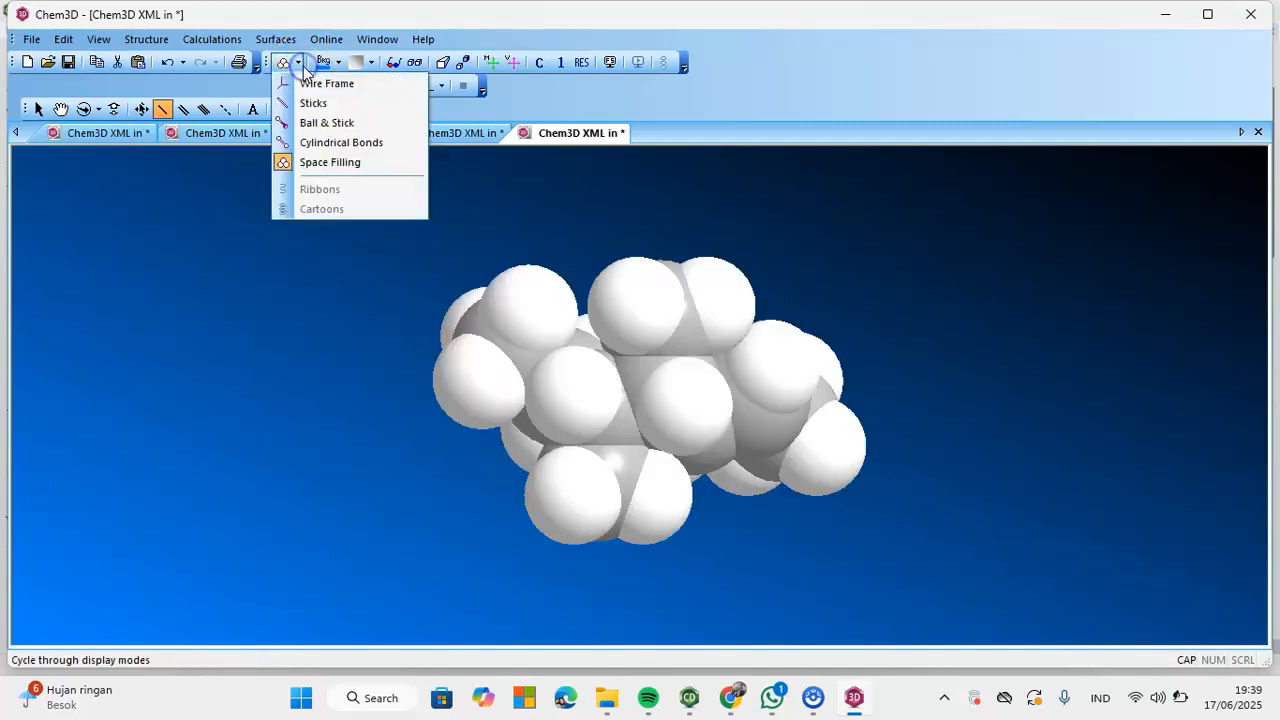
{"action": "left_click", "coordinate": [310, 123]}
{"action": "left_click", "coordinate": [292, 82]}
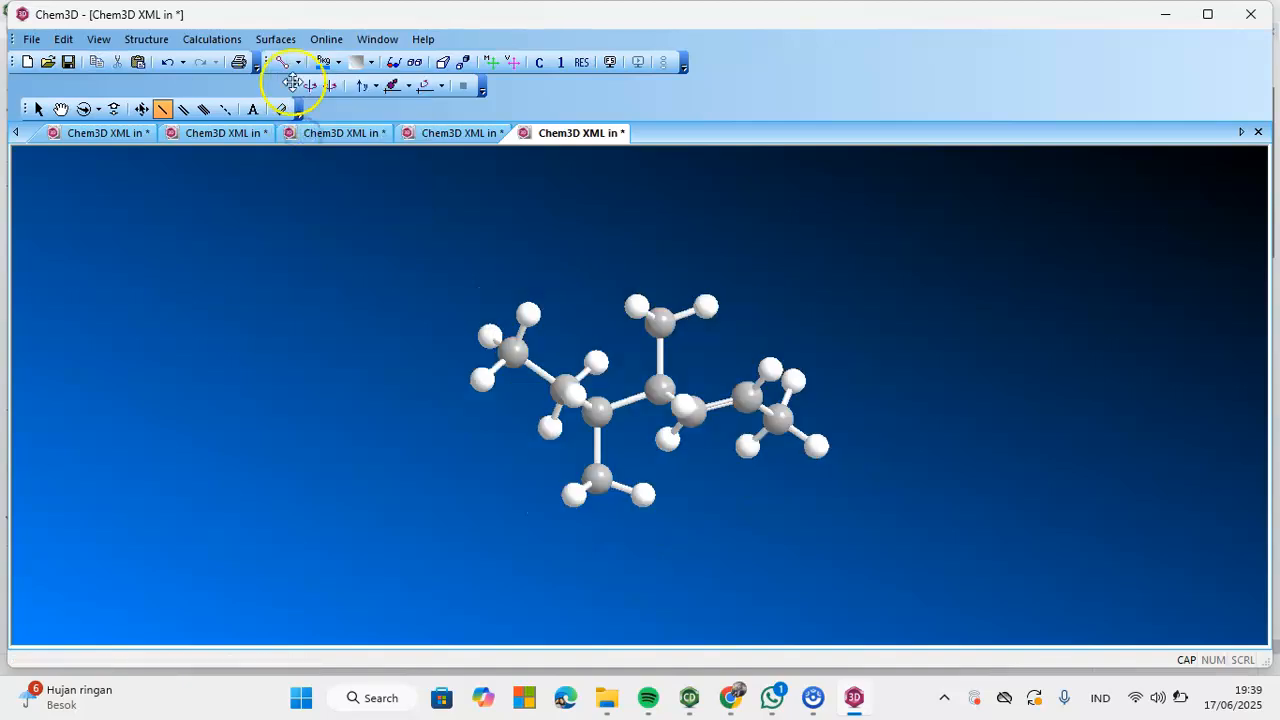
{"action": "left_click", "coordinate": [284, 62]}
{"action": "left_click", "coordinate": [298, 62]}
{"action": "left_click", "coordinate": [307, 122]}
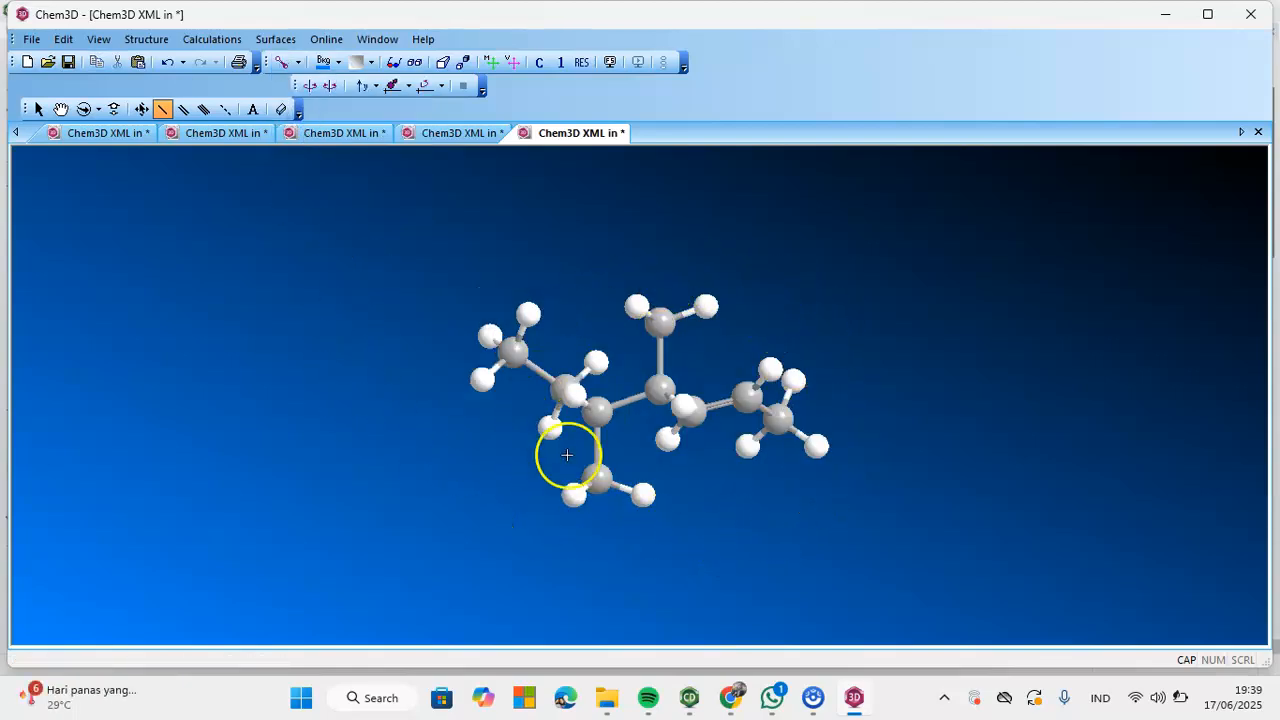
Step: Examine the atom labels along the model's carbon chain with the Select tool
{"action": "left_click", "coordinate": [40, 110]}
{"action": "left_click", "coordinate": [218, 210]}
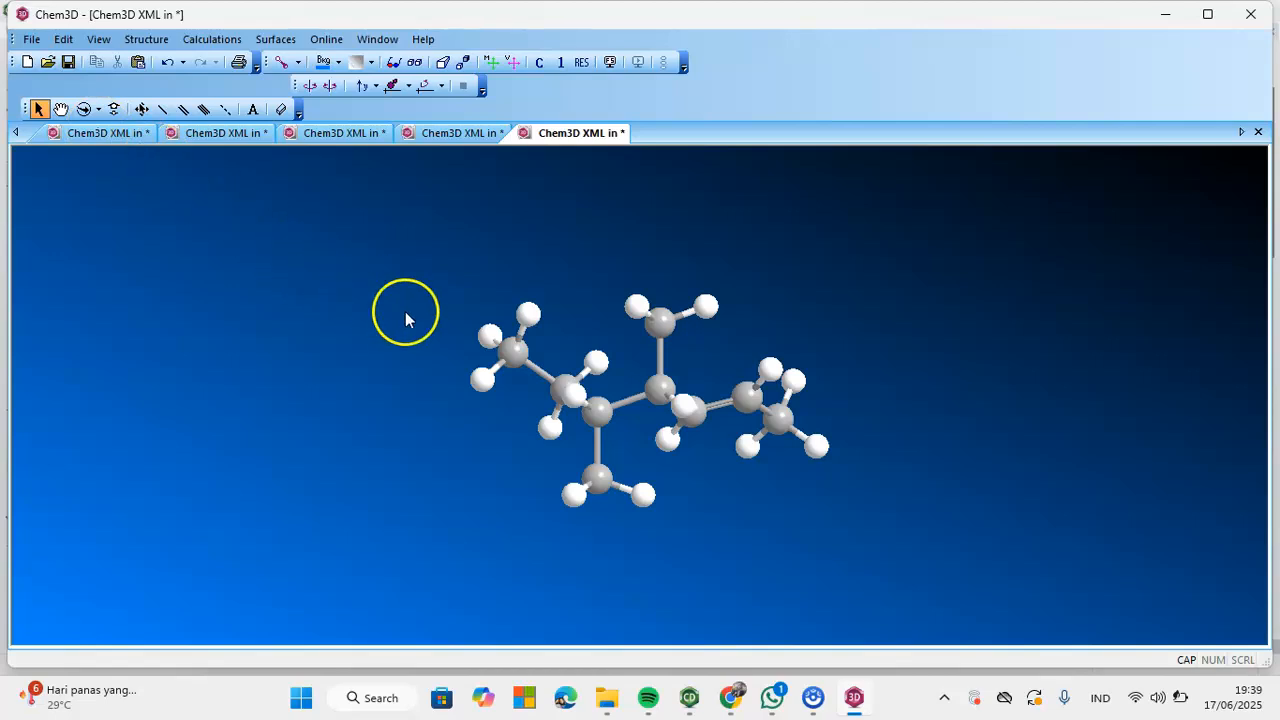
{"action": "mouse_move", "coordinate": [512, 358]}
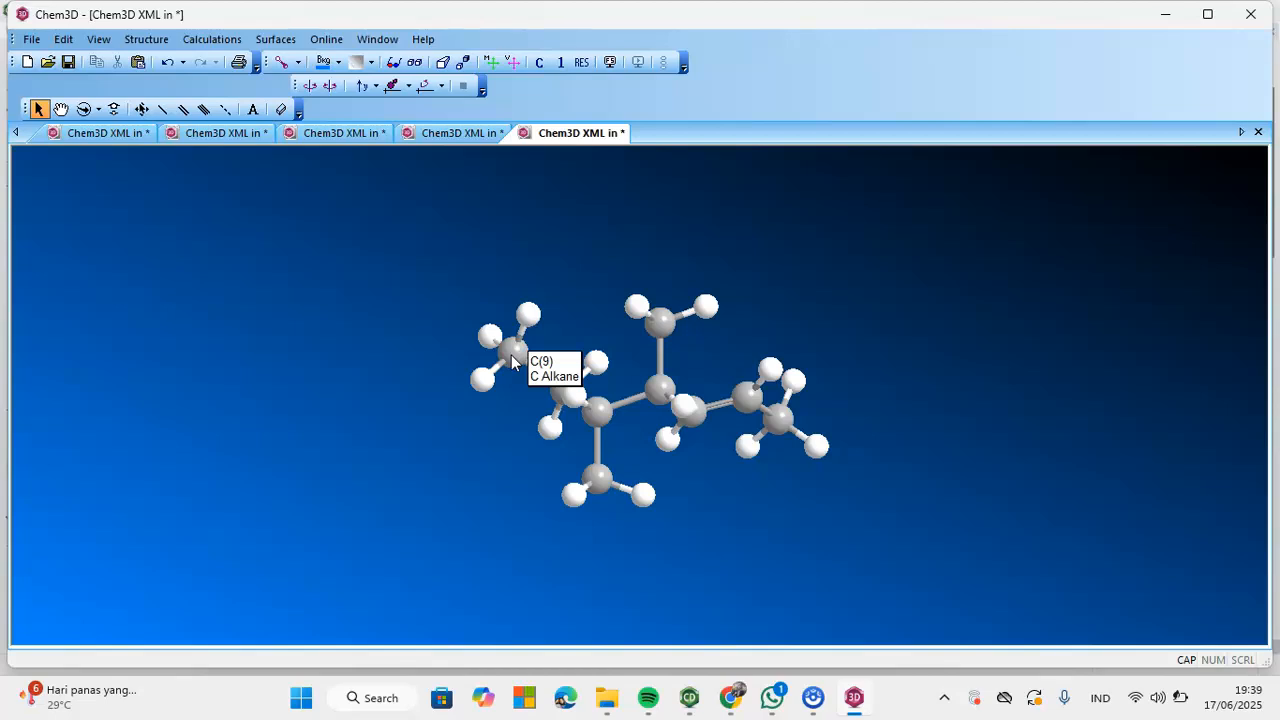
{"action": "mouse_move", "coordinate": [580, 404]}
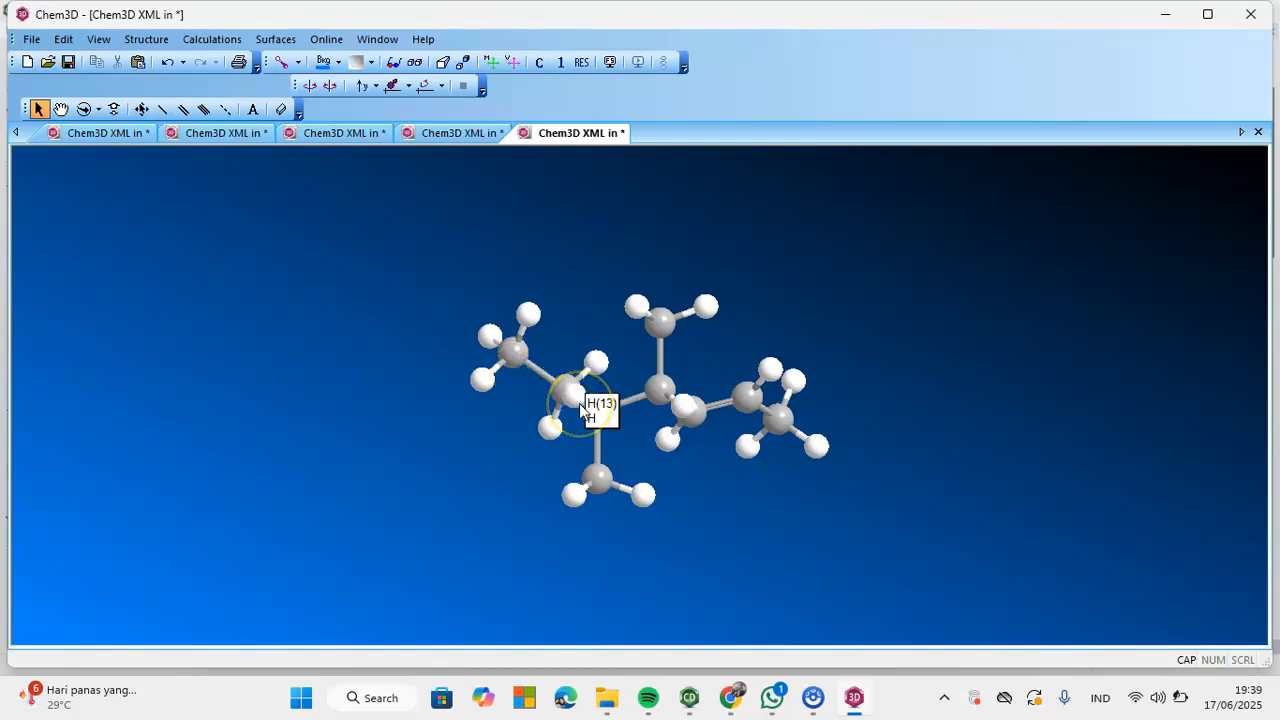
{"action": "left_click", "coordinate": [656, 395]}
{"action": "left_click", "coordinate": [772, 415]}
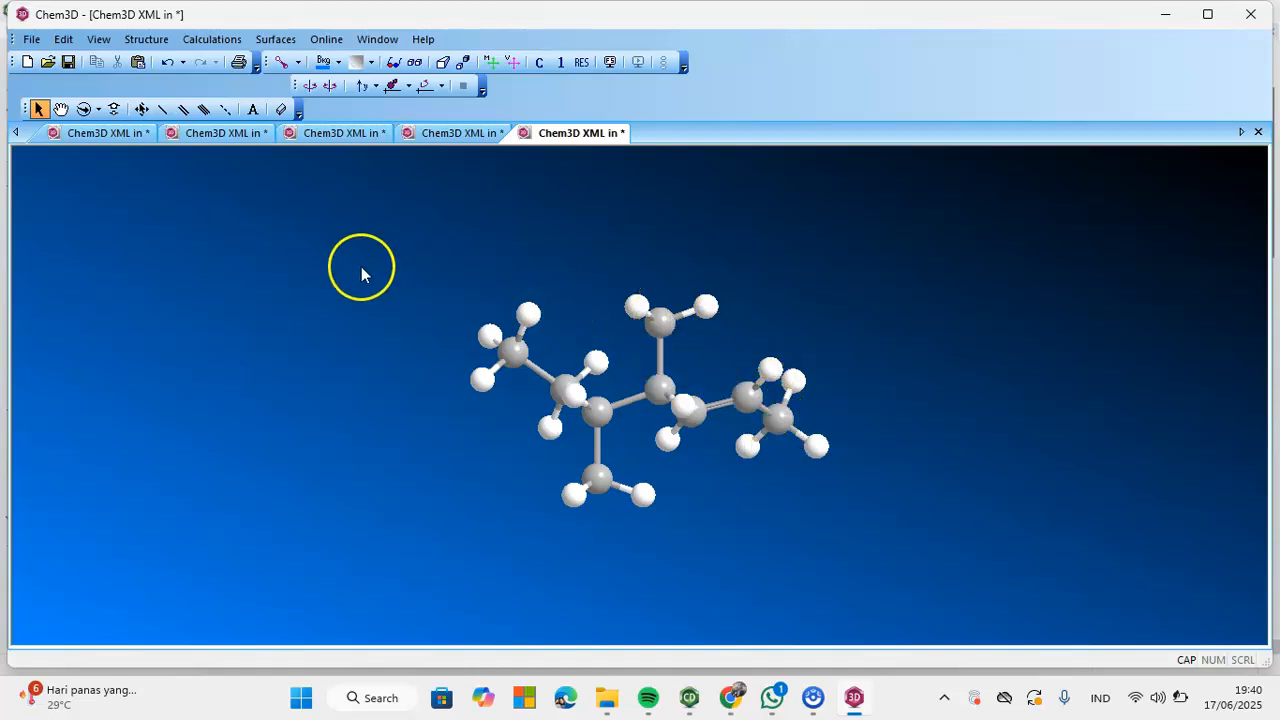
Step: Move the 3D model slightly to the right and rotate it a little with the Rotate tool
{"action": "left_click", "coordinate": [61, 110]}
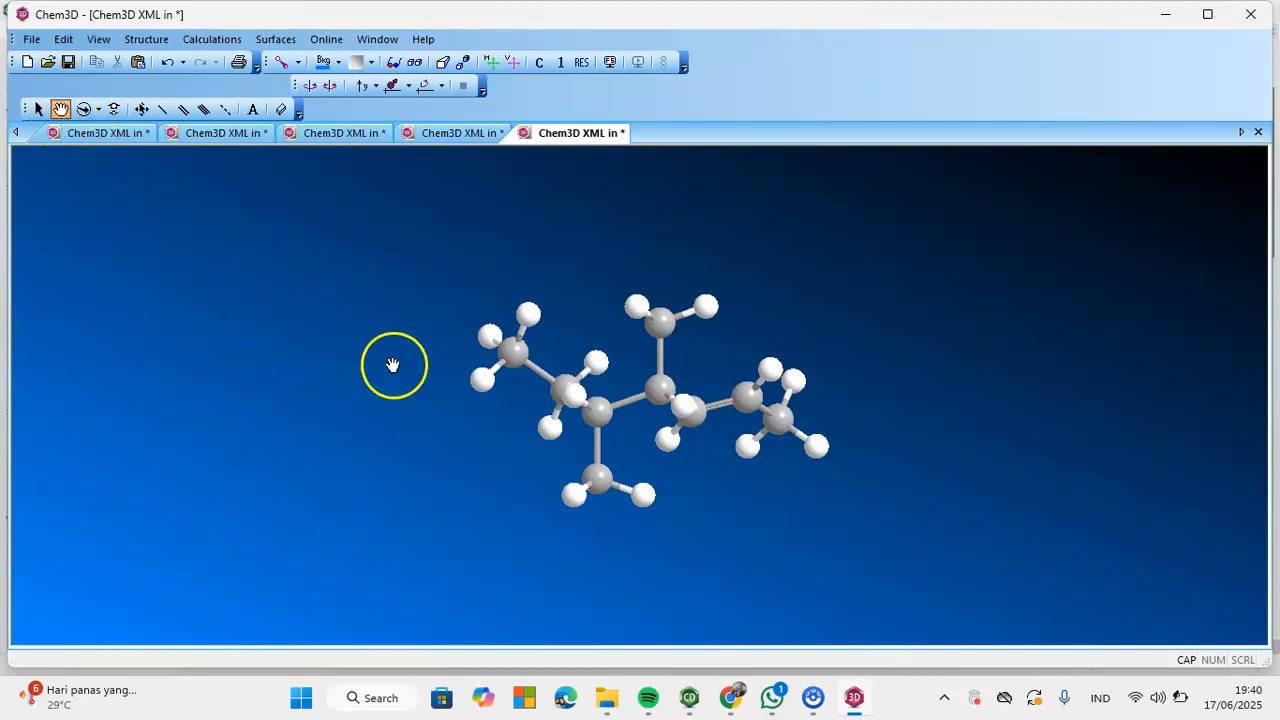
{"action": "left_click_drag", "start_coordinate": [584, 404], "coordinate": [623, 412]}
{"action": "left_click", "coordinate": [80, 110]}
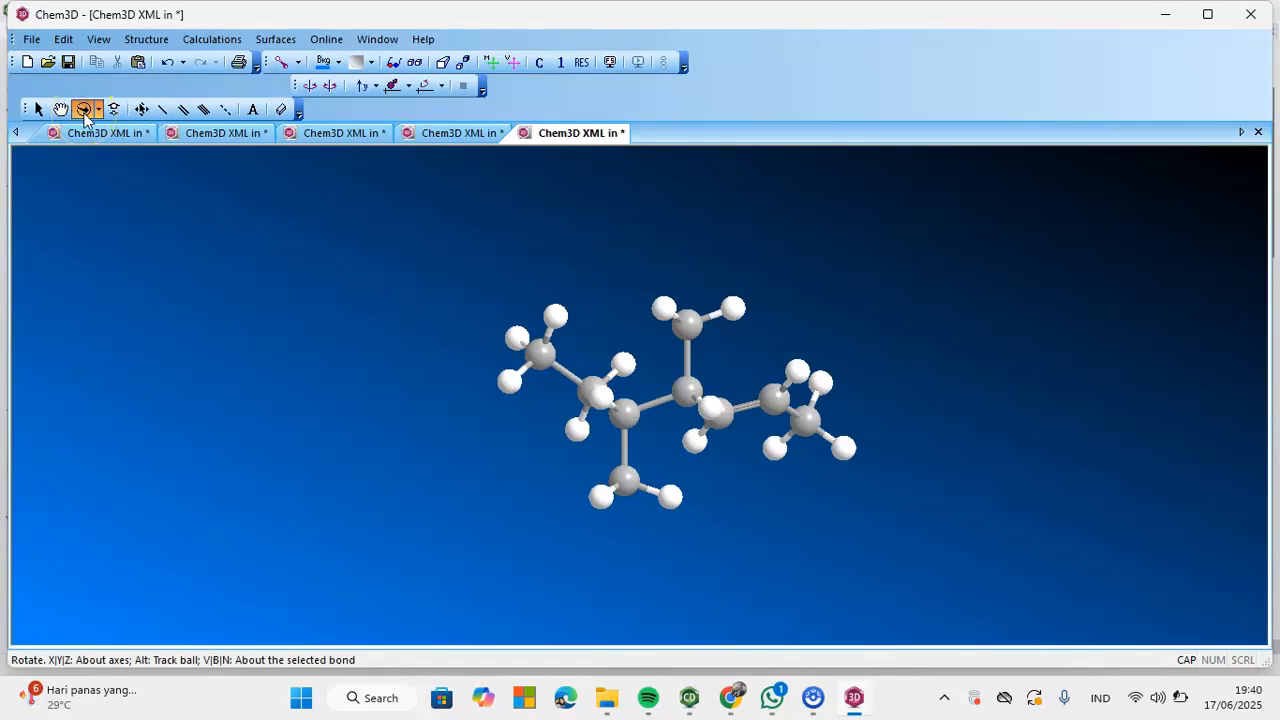
{"action": "left_click_drag", "start_coordinate": [592, 410], "coordinate": [557, 403]}
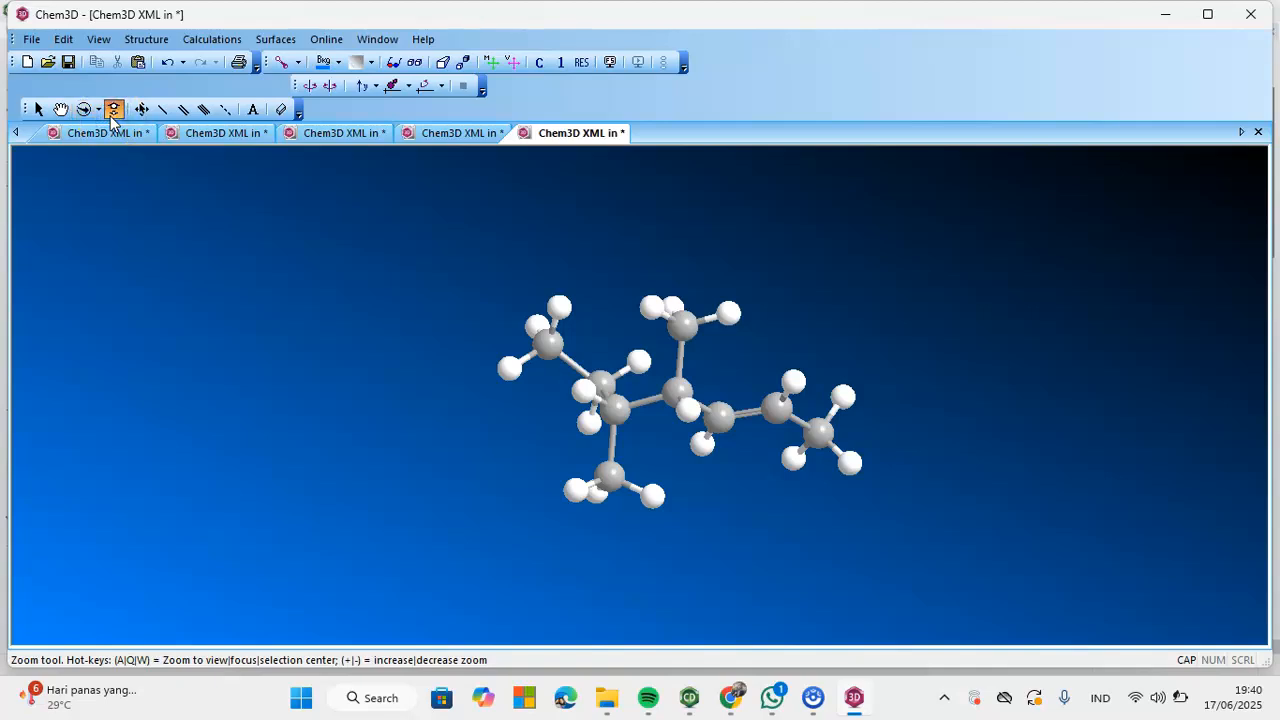
Step: Activate the Zoom tool and select the entire molecule
{"action": "left_click", "coordinate": [112, 112]}
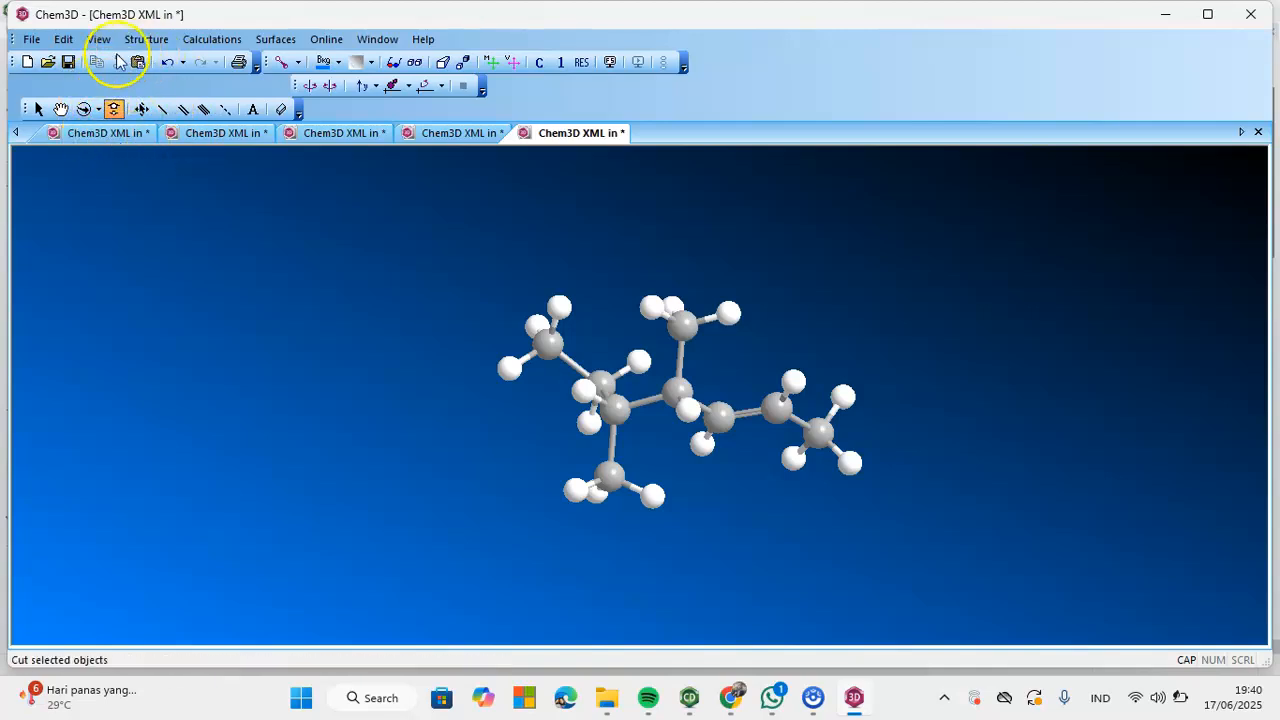
{"action": "left_click", "coordinate": [598, 395]}
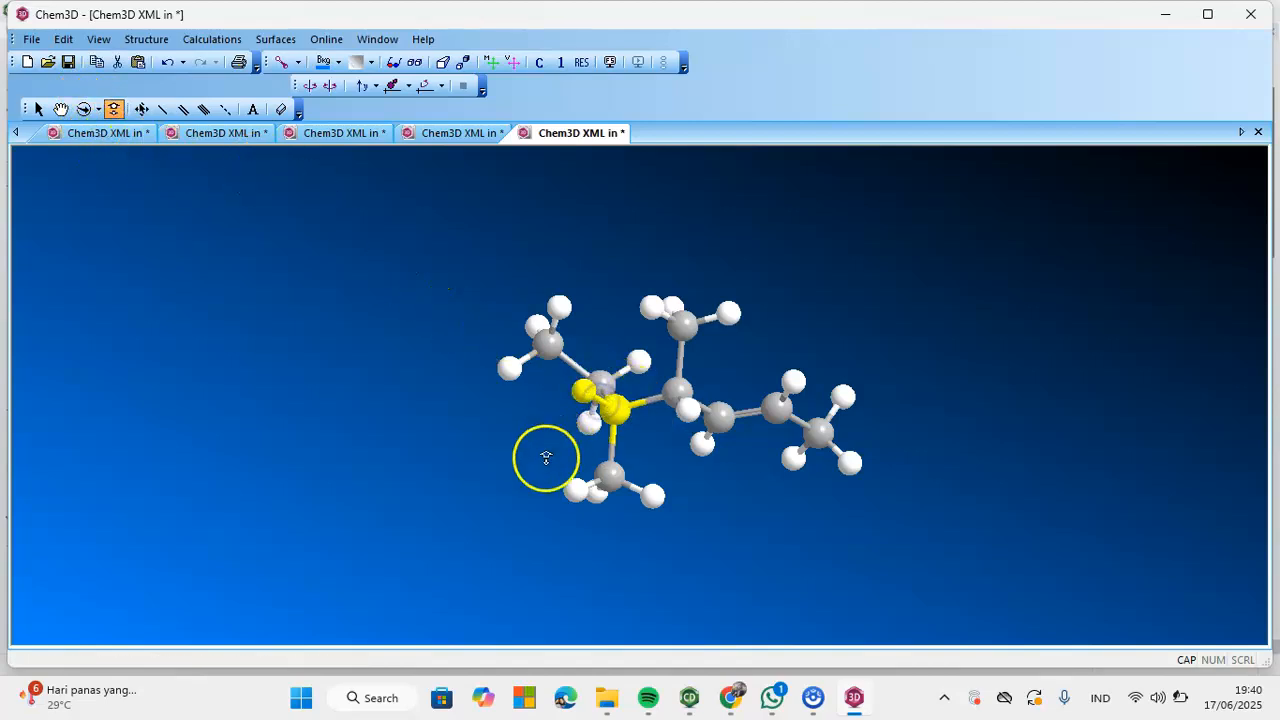
{"action": "double_click", "coordinate": [604, 409]}
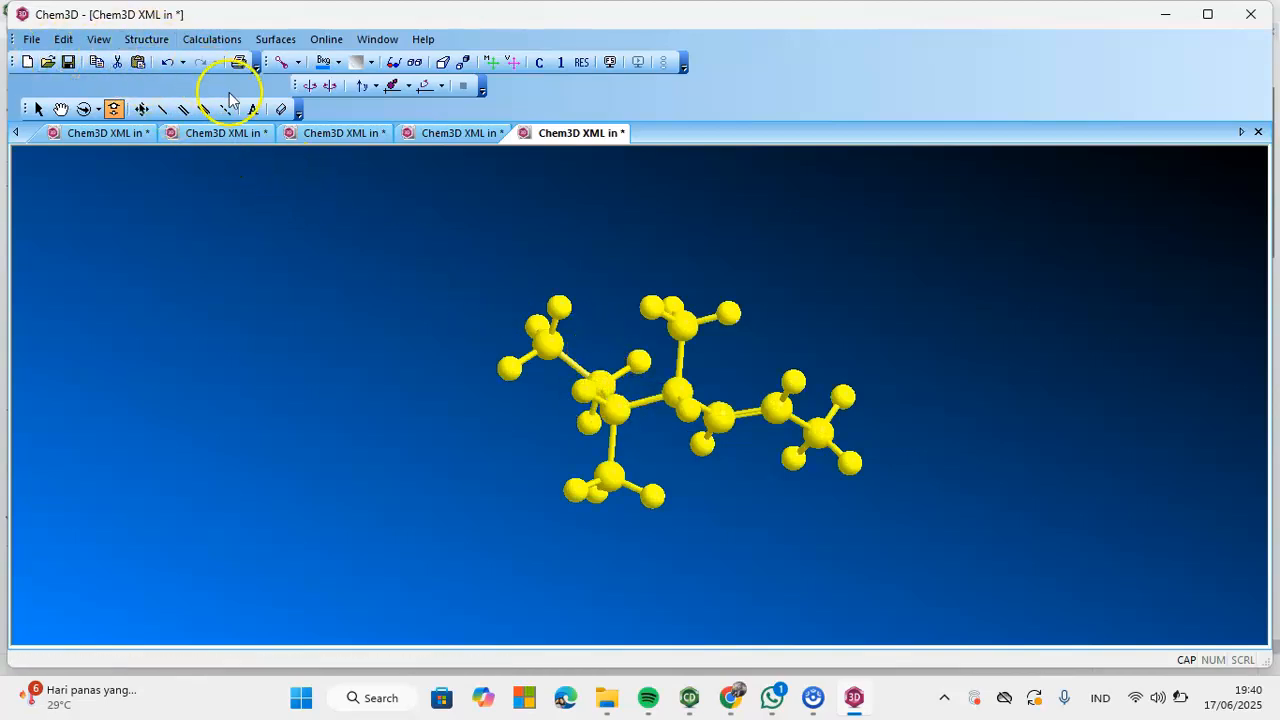
Step: Undo the model's rotation, its move and the last display mode changes
{"action": "left_click", "coordinate": [166, 63]}
{"action": "left_click", "coordinate": [166, 63]}
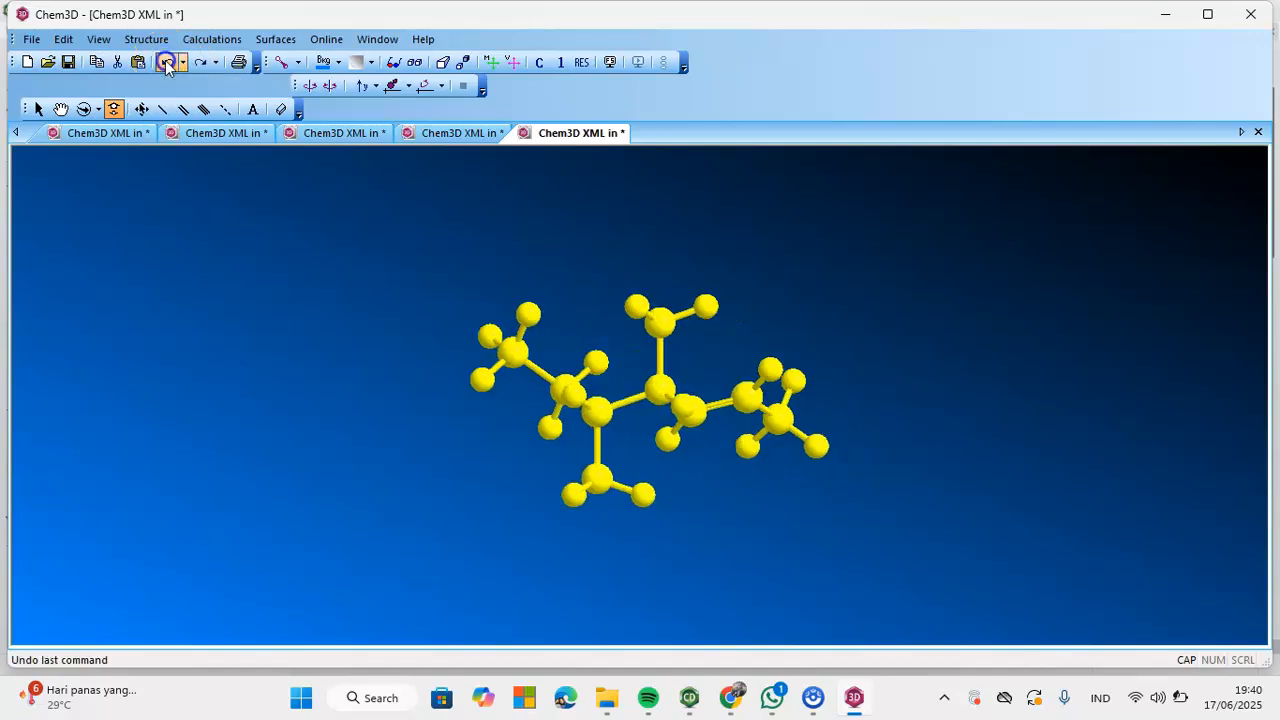
{"action": "left_click", "coordinate": [166, 63]}
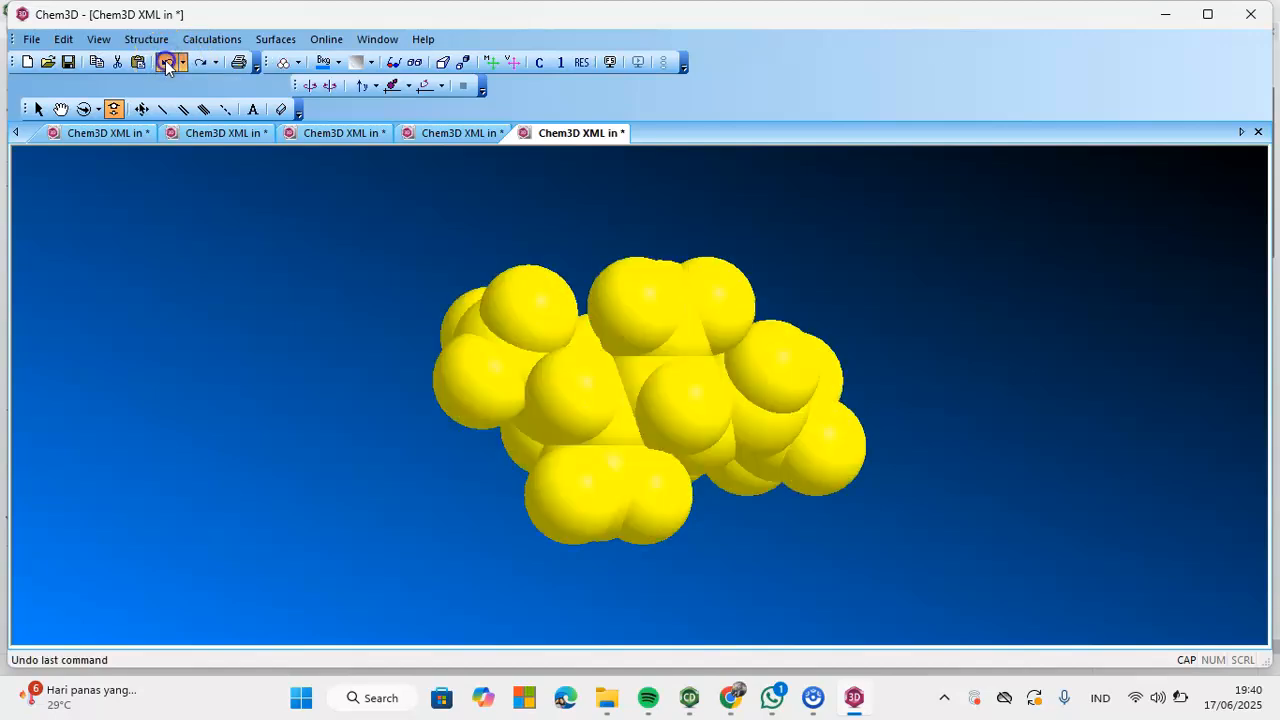
{"action": "left_click", "coordinate": [166, 63]}
{"action": "left_click", "coordinate": [166, 63]}
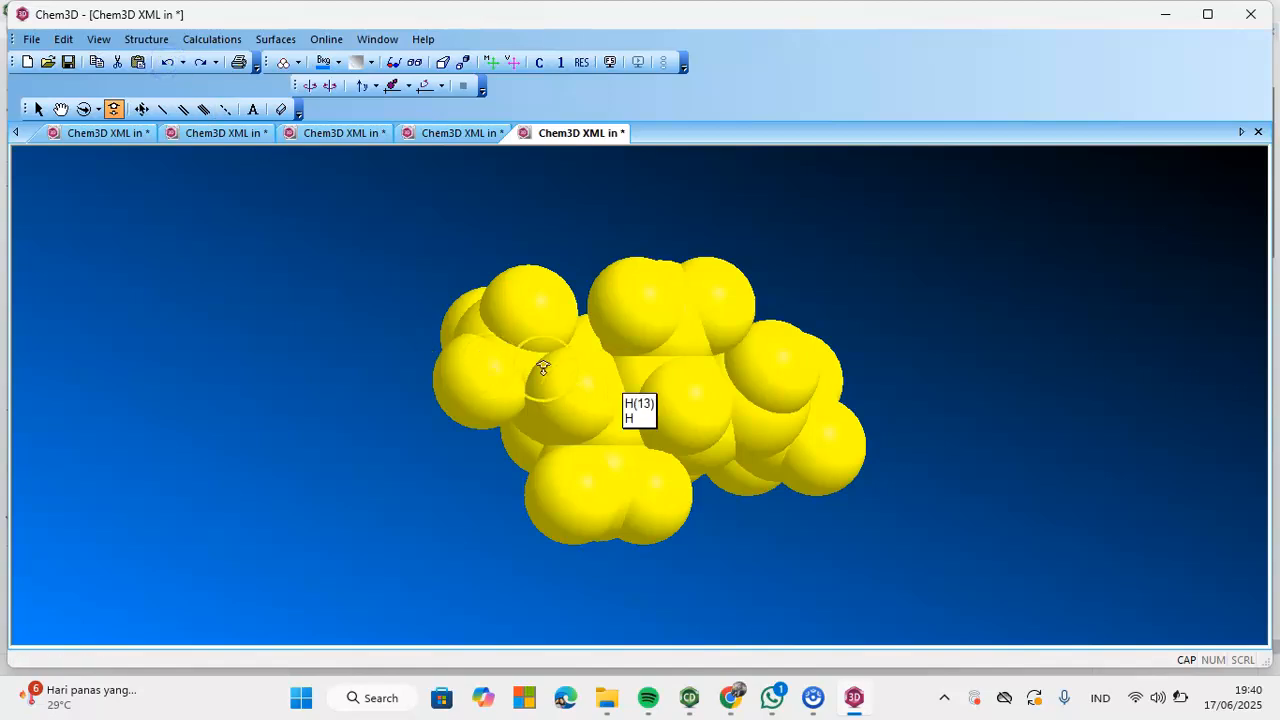
Step: Undo the latest display mode change and switch the model's display to Sticks
{"action": "left_click", "coordinate": [166, 62]}
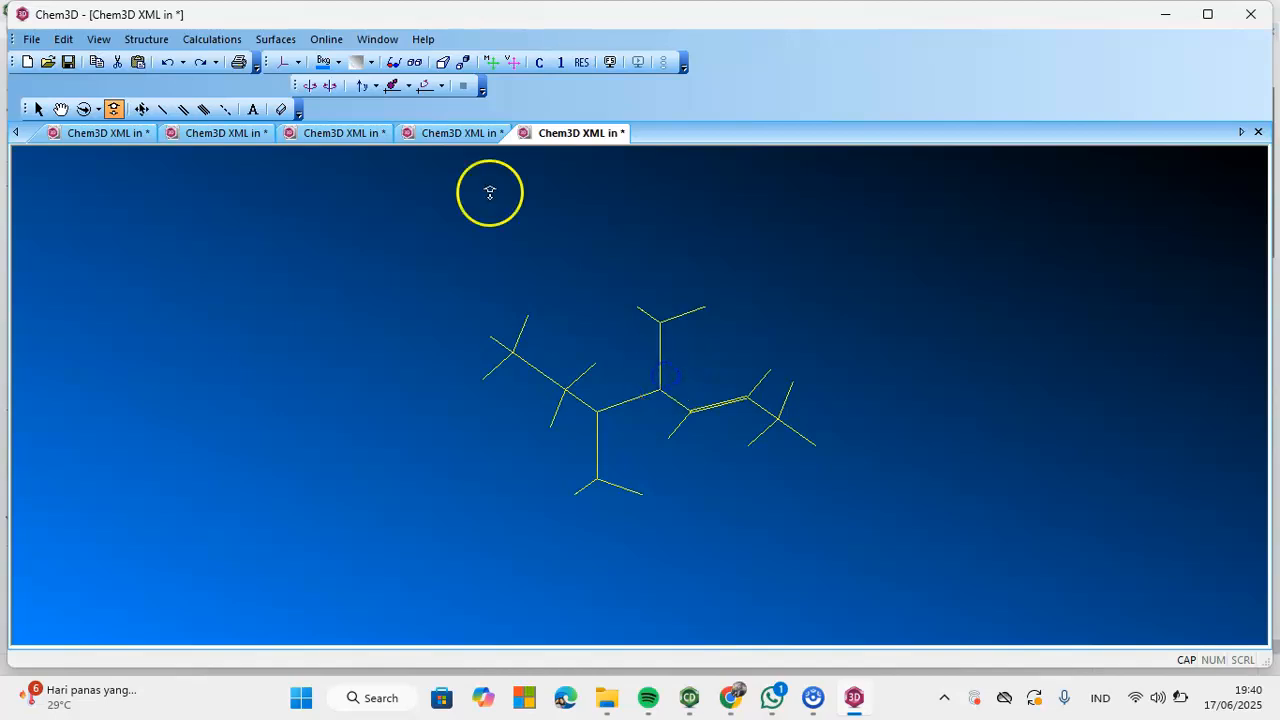
{"action": "left_click", "coordinate": [290, 70]}
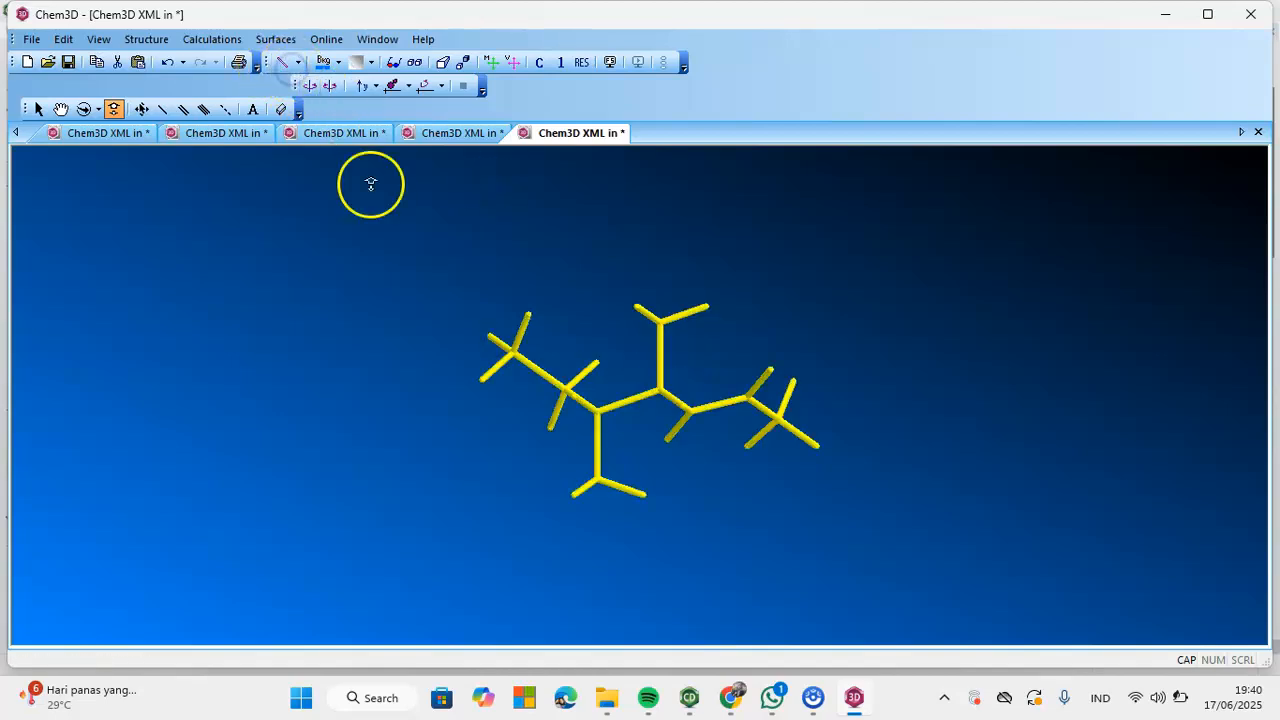
{"action": "left_click", "coordinate": [1251, 16]}
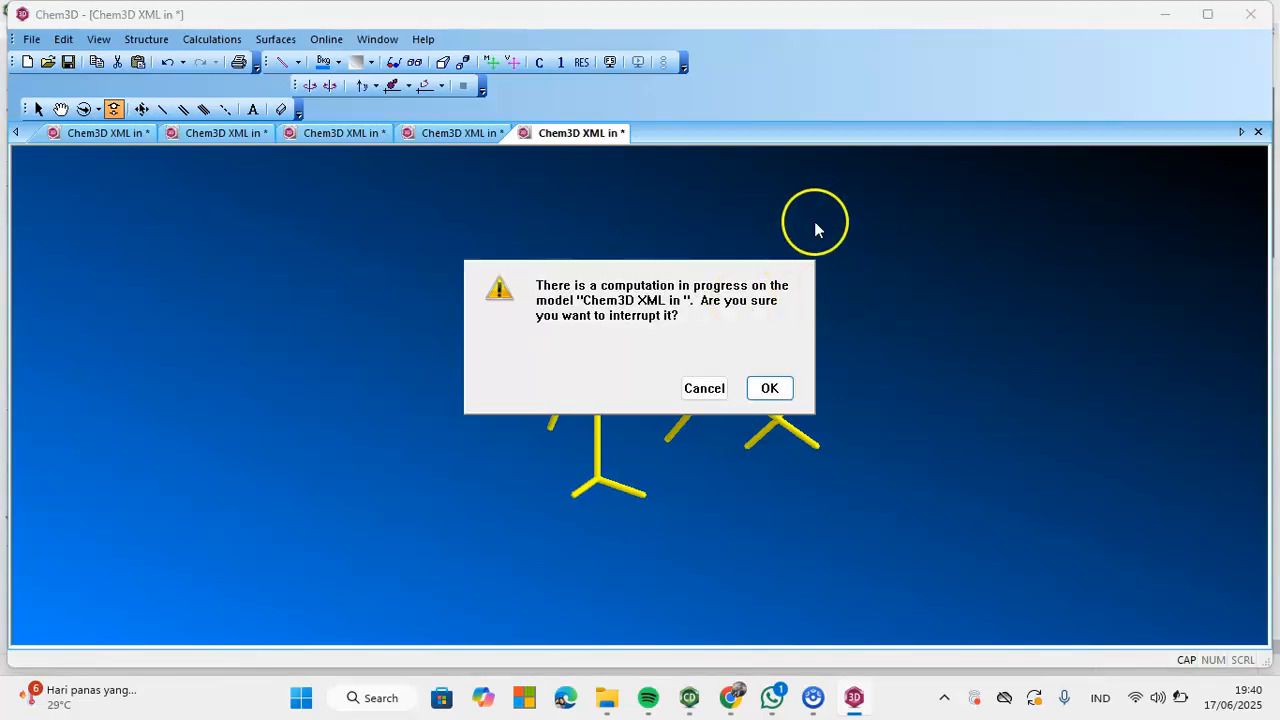
{"action": "left_click", "coordinate": [704, 389]}
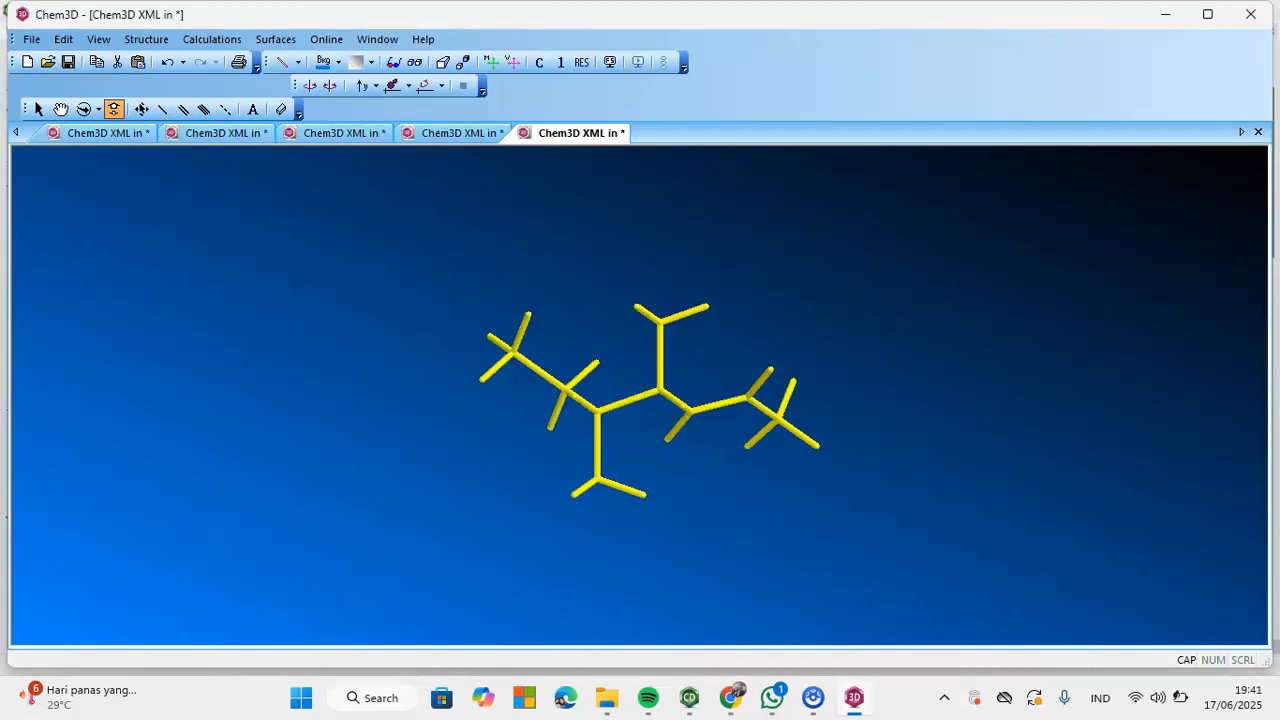
Step: Switch to ChemDraw, delete the selected structure and close the Chem3D HotLink window
{"action": "left_click", "coordinate": [1170, 15]}
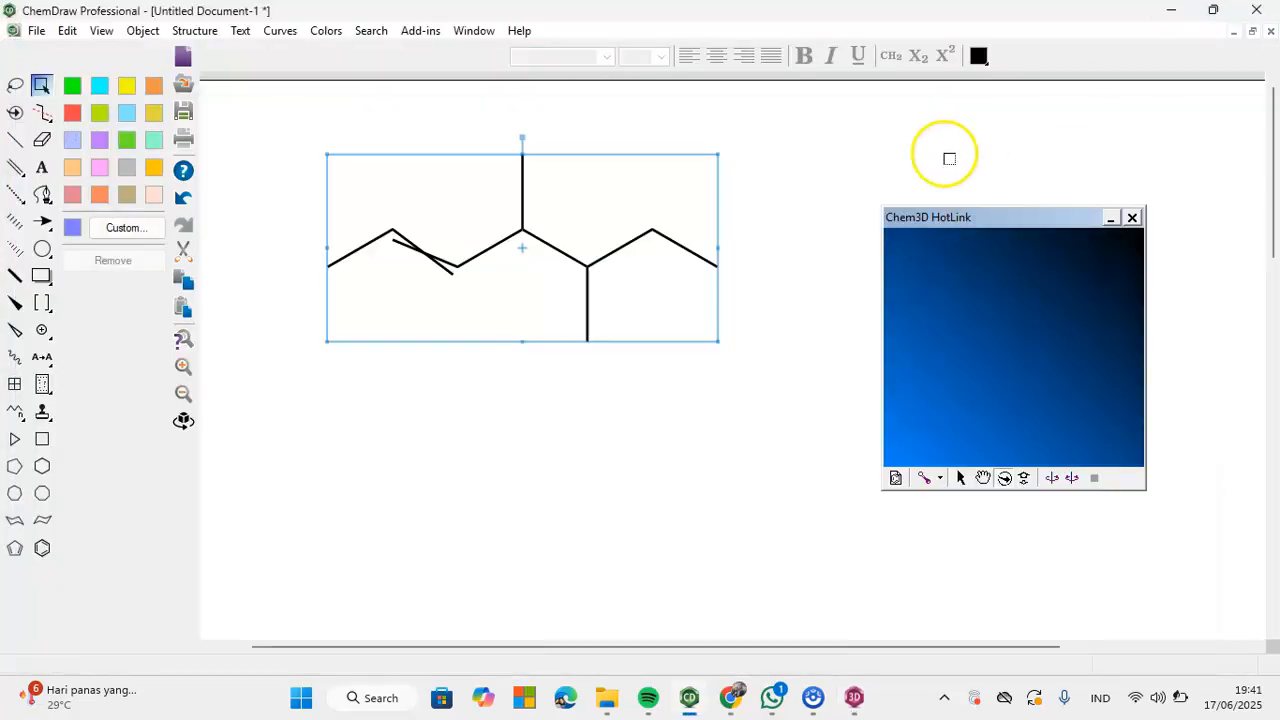
{"action": "key", "text": "Delete"}
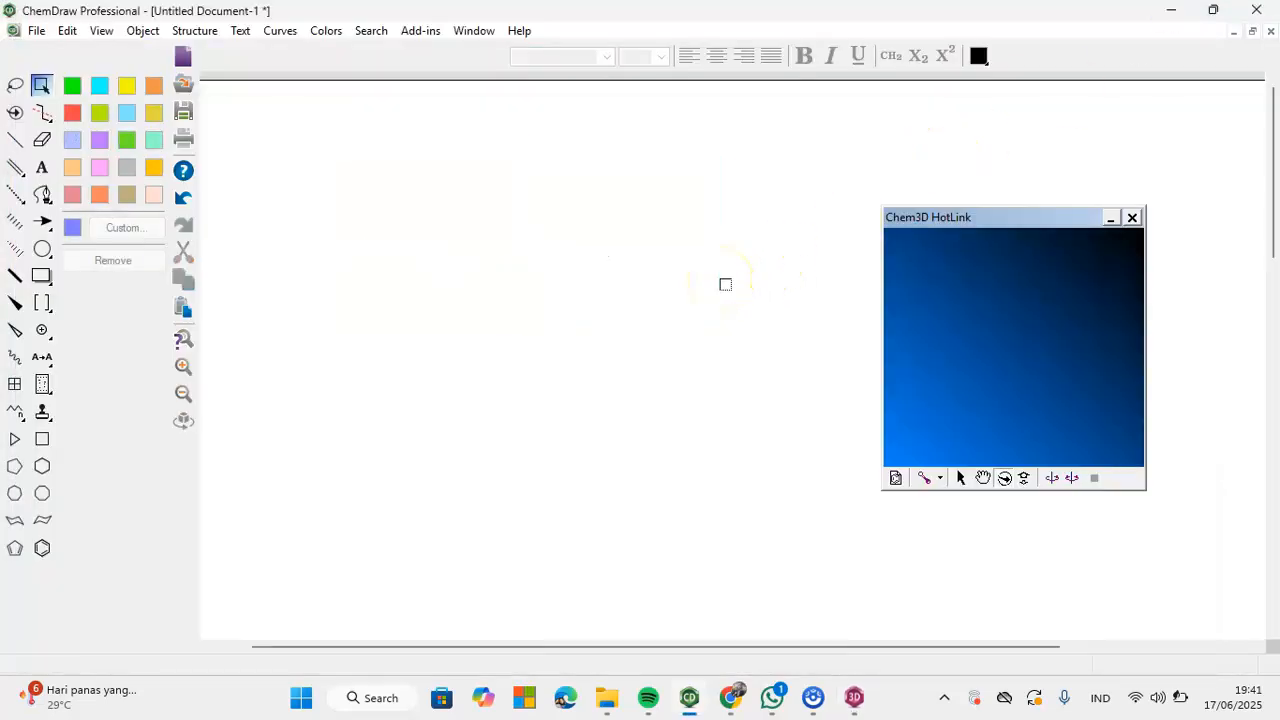
{"action": "left_click", "coordinate": [1130, 218]}
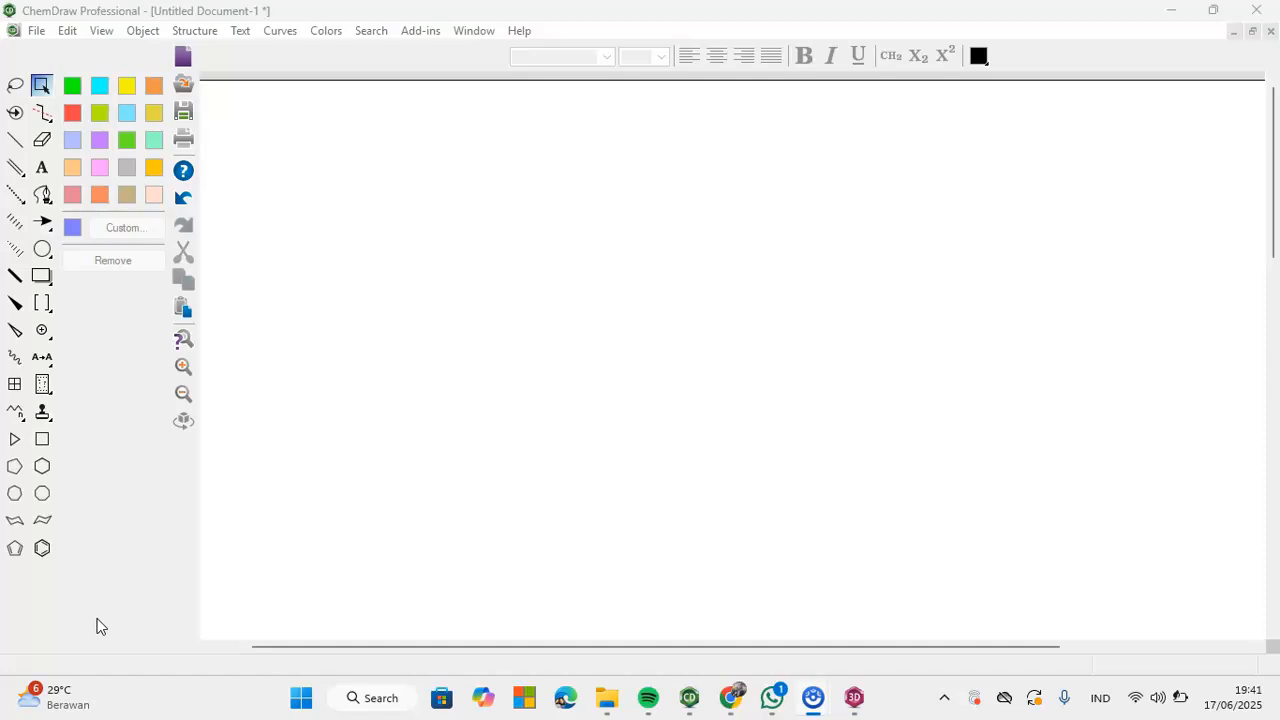
Step: Insert a structure from the name 2-ethyl-3,5-dimethyl-4-pentene and move it toward the upper left of the page
{"action": "left_click", "coordinate": [427, 437]}
{"action": "key", "text": "ctrl+shift+n"}
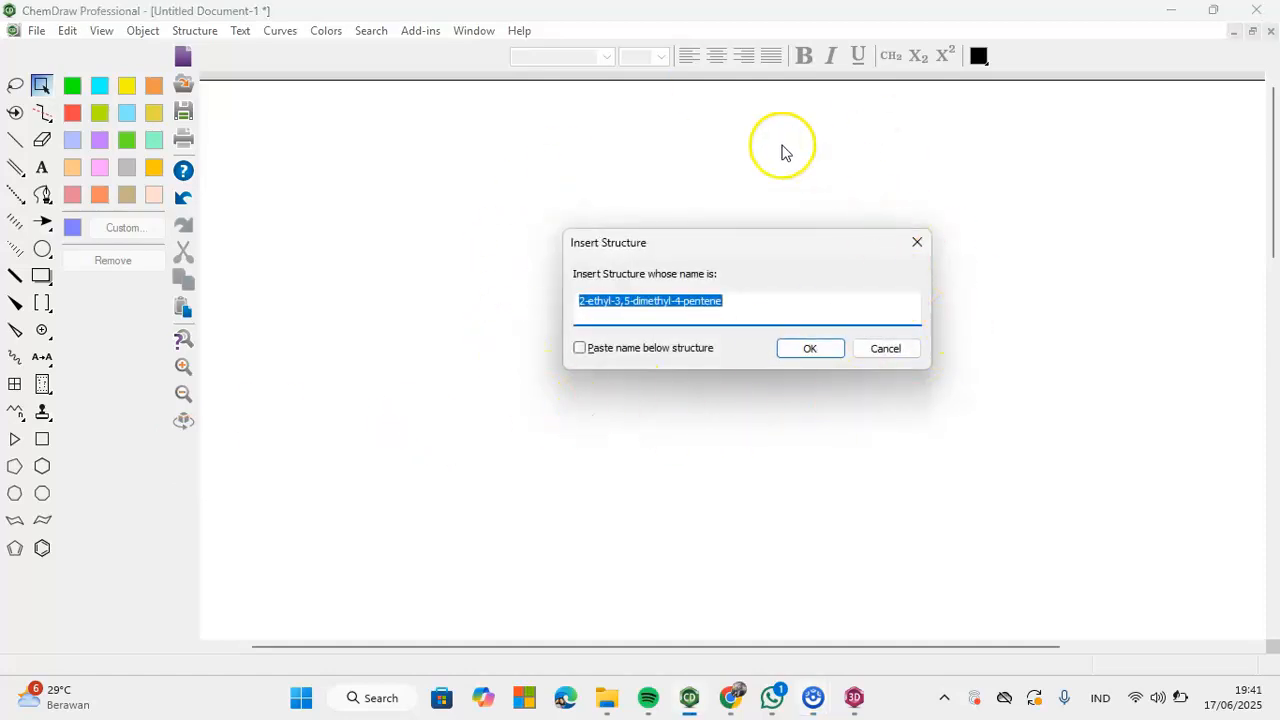
{"action": "left_click", "coordinate": [735, 315]}
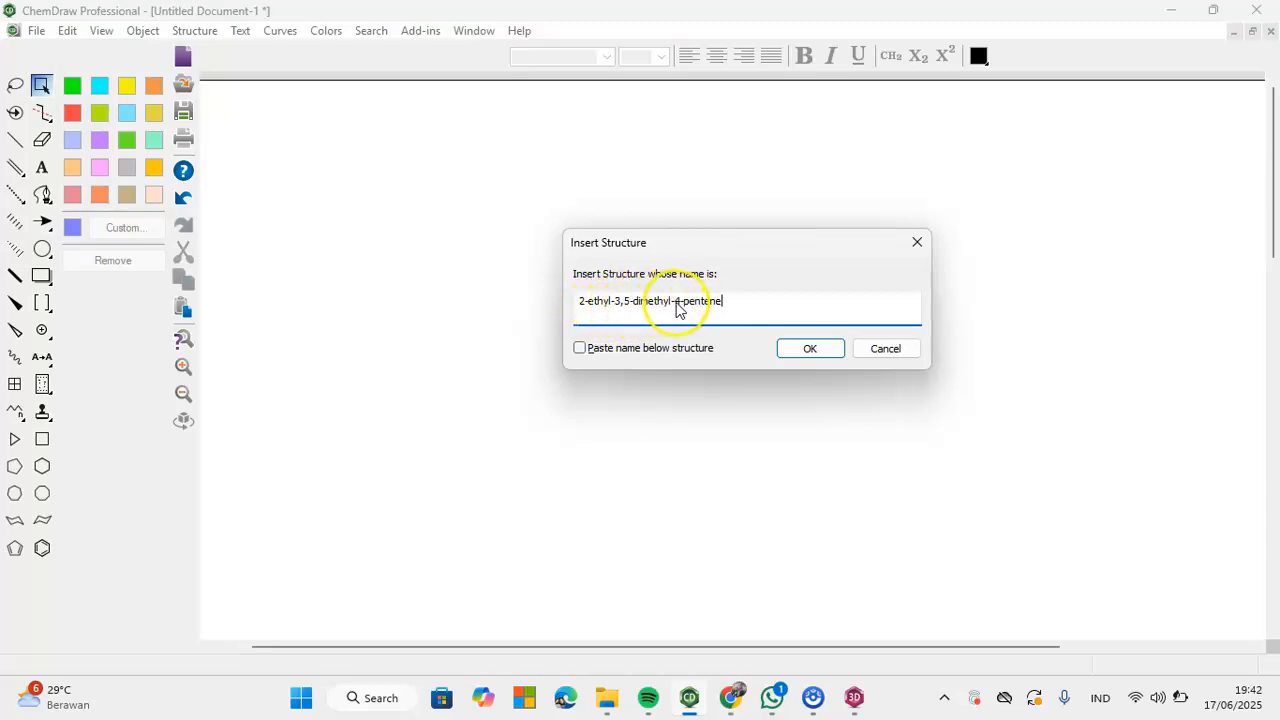
{"action": "left_click", "coordinate": [810, 348]}
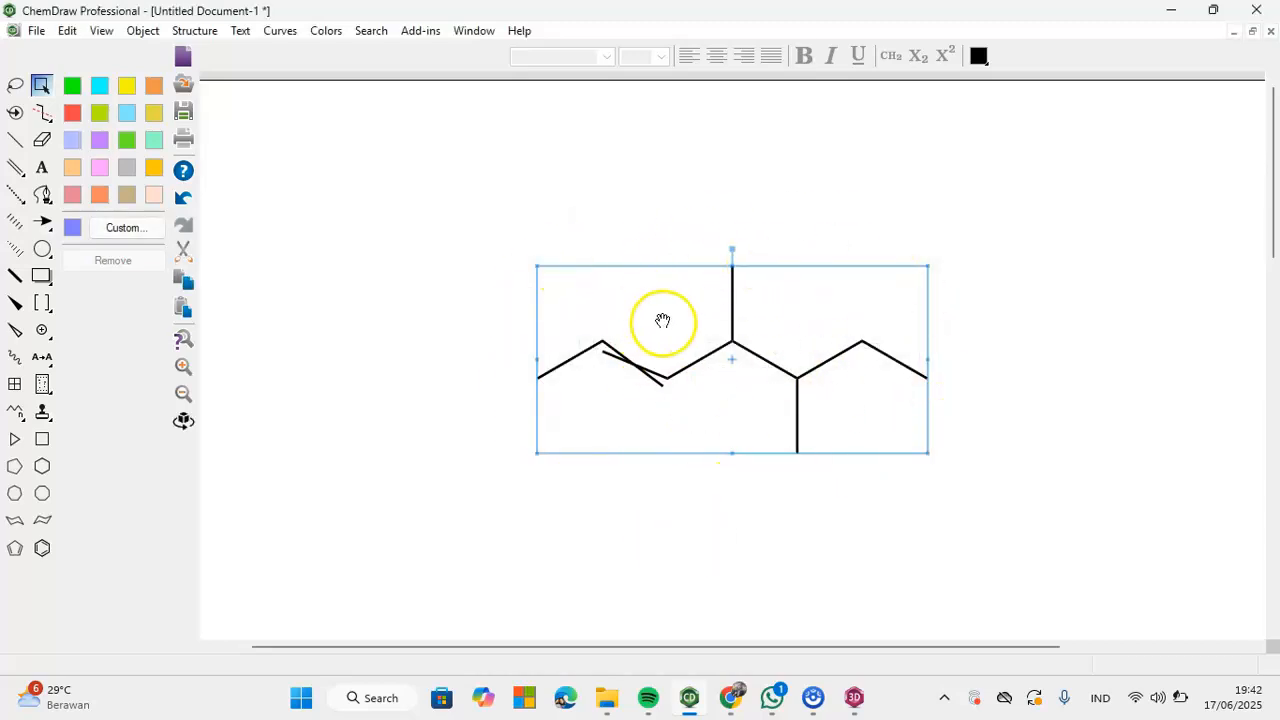
{"action": "left_click_drag", "start_coordinate": [663, 323], "coordinate": [428, 232]}
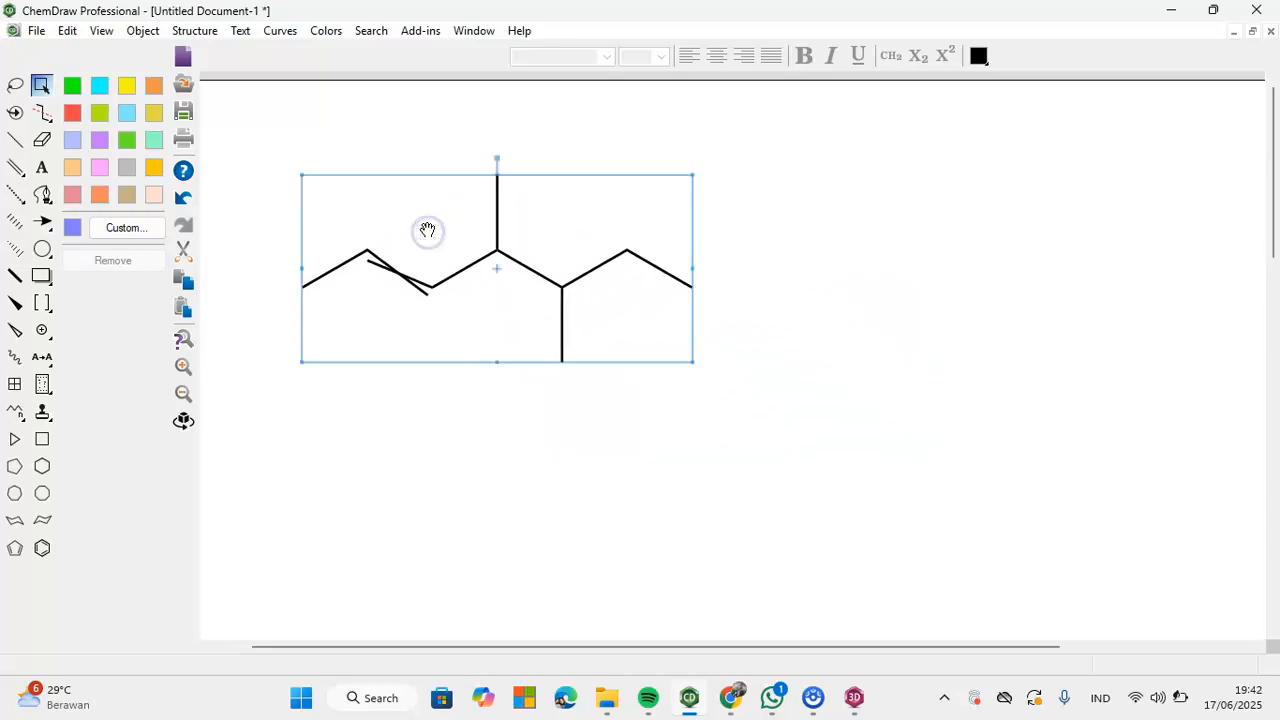
Step: Select the whole inserted structure and copy it
{"action": "left_click", "coordinate": [549, 210]}
{"action": "left_click", "coordinate": [593, 273]}
{"action": "left_click", "coordinate": [547, 237]}
{"action": "left_click_drag", "start_coordinate": [291, 126], "coordinate": [746, 400]}
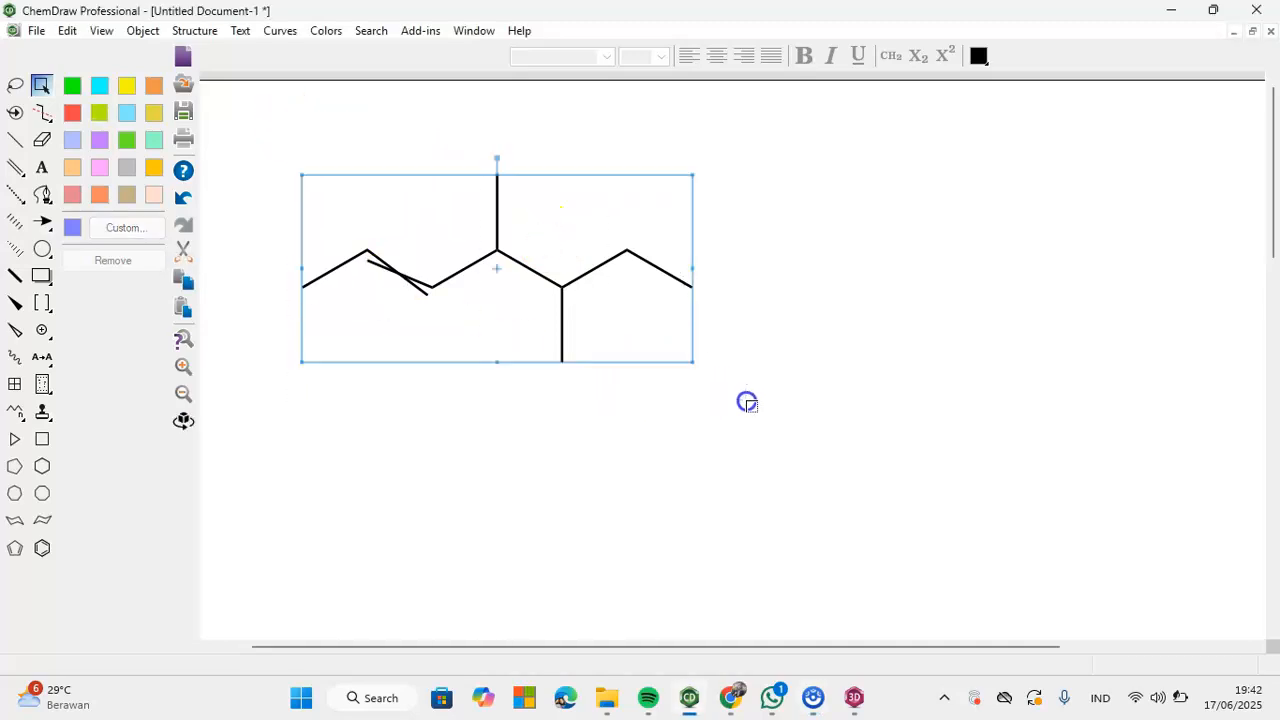
{"action": "left_click", "coordinate": [644, 344]}
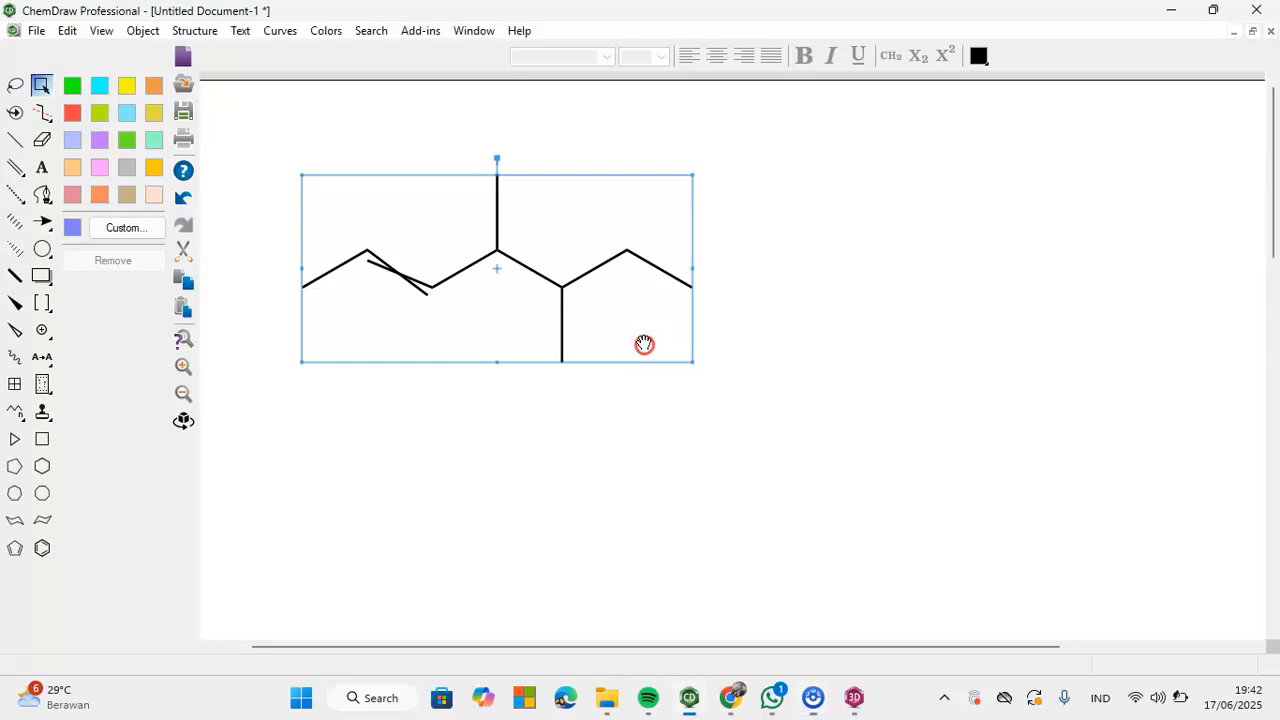
{"action": "right_click", "coordinate": [644, 344]}
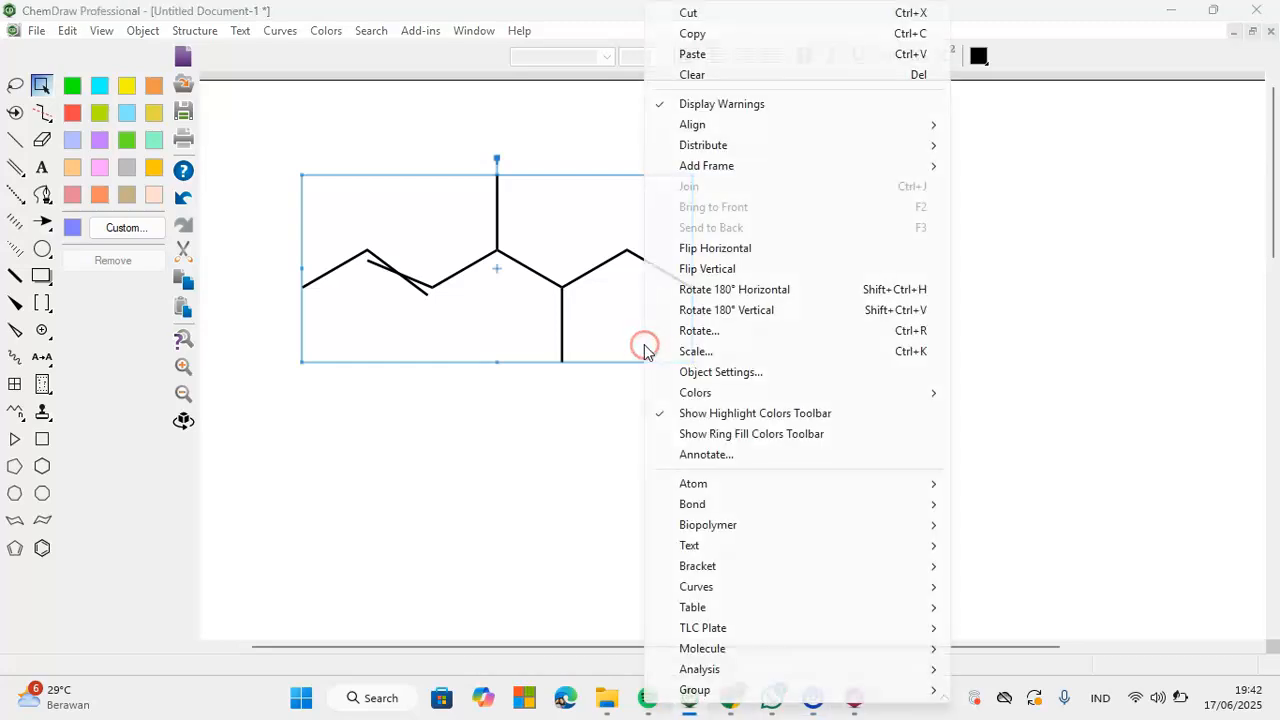
{"action": "left_click", "coordinate": [692, 34]}
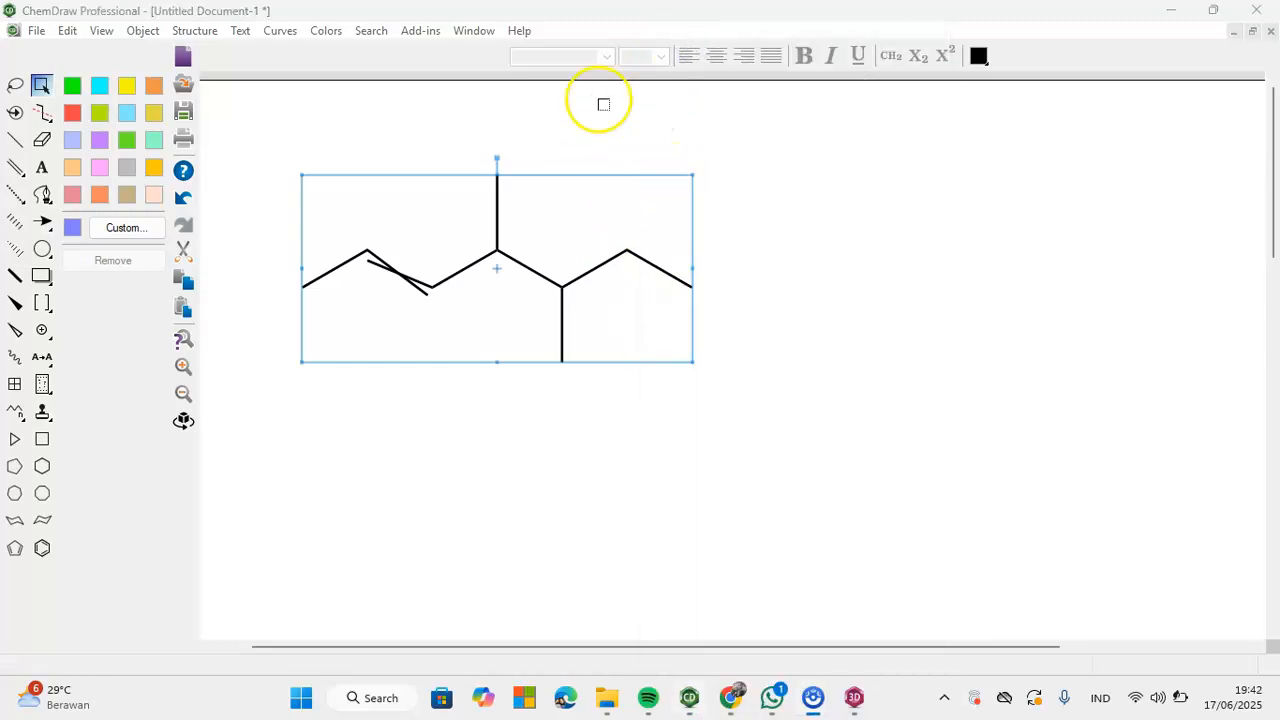
Step: Select the entire structure again and show the Chem3D HotLink window
{"action": "left_click_drag", "start_coordinate": [251, 126], "coordinate": [760, 423]}
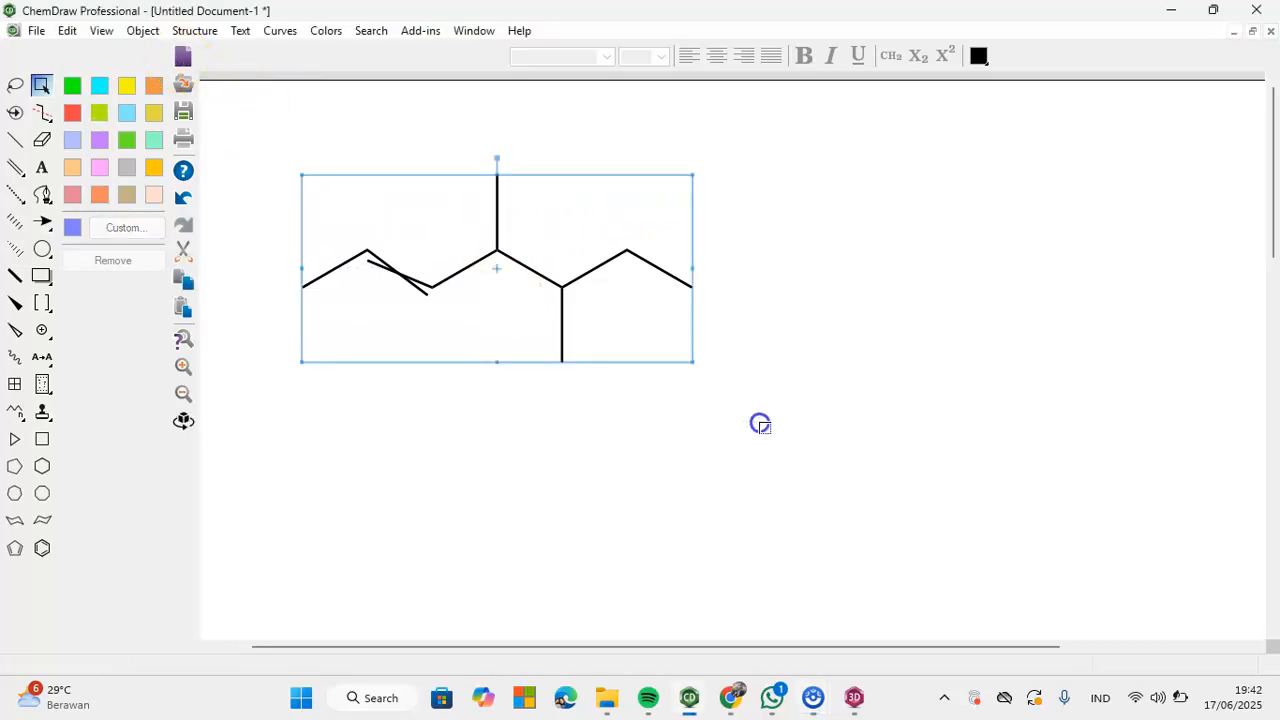
{"action": "left_click", "coordinate": [89, 32]}
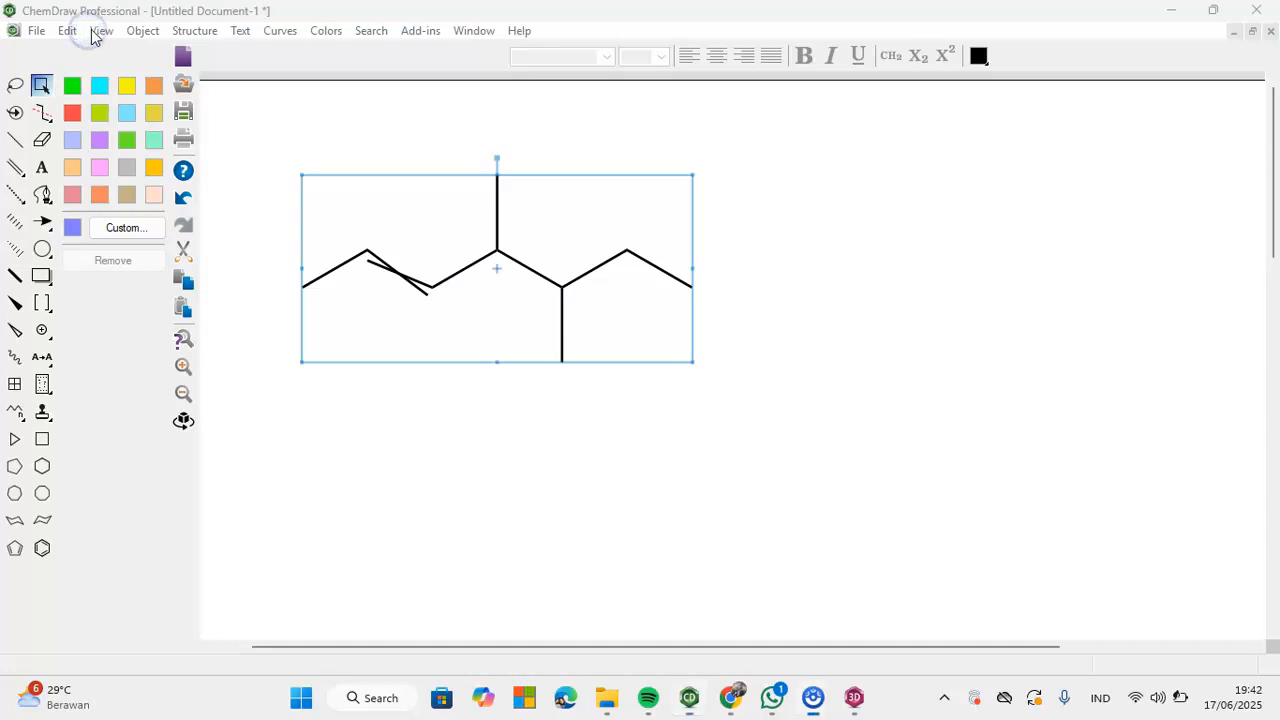
{"action": "left_click", "coordinate": [97, 31]}
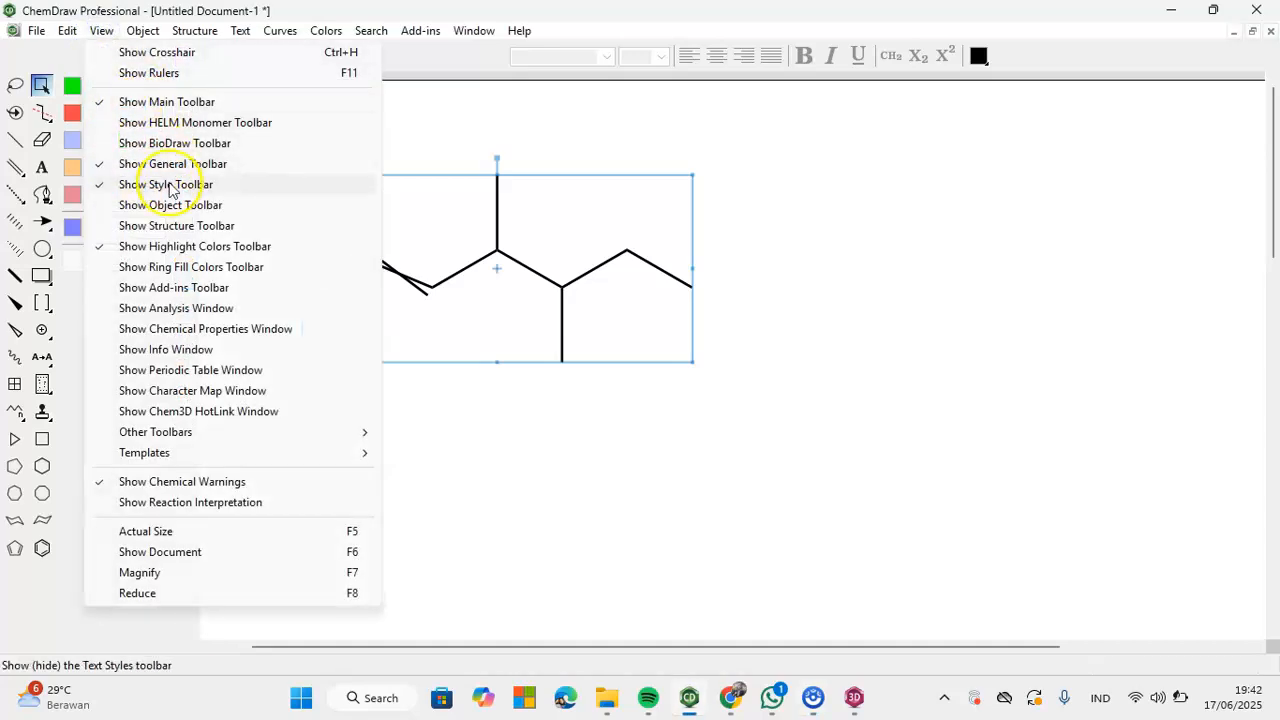
{"action": "left_click", "coordinate": [203, 411]}
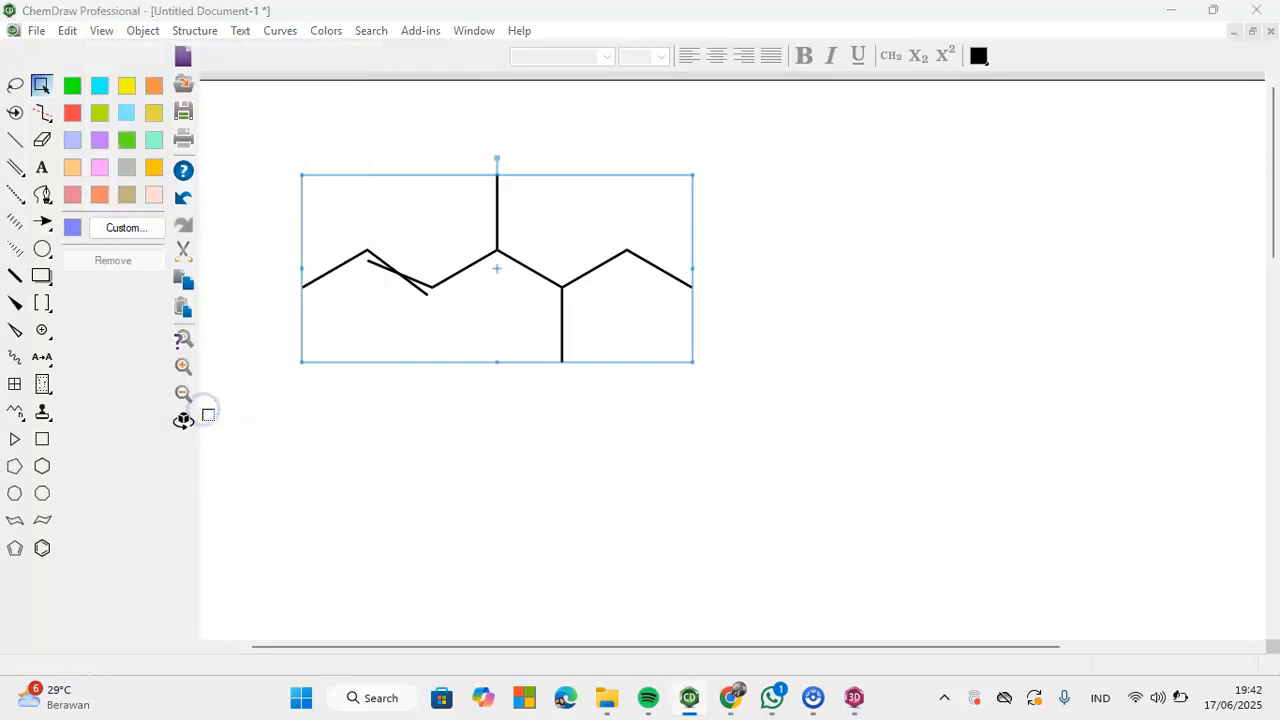
{"action": "left_click", "coordinate": [99, 31]}
{"action": "left_click", "coordinate": [99, 31]}
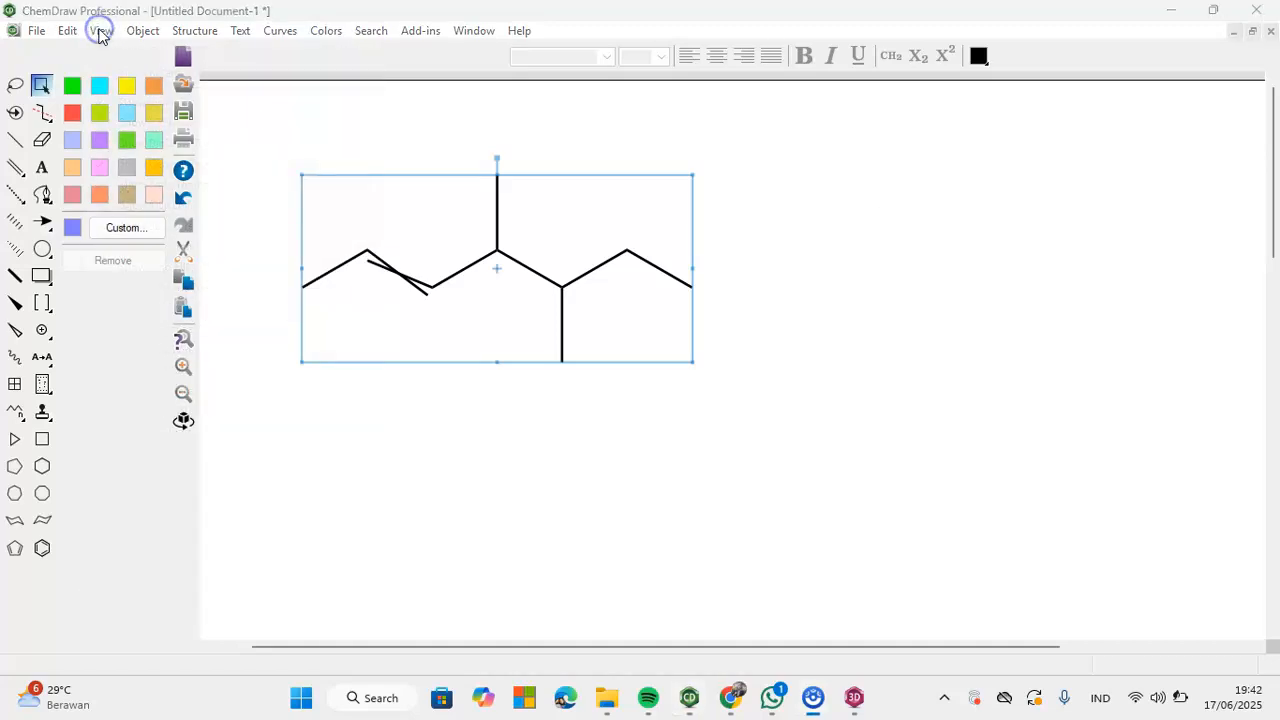
{"action": "left_click", "coordinate": [101, 31]}
{"action": "left_click", "coordinate": [101, 31]}
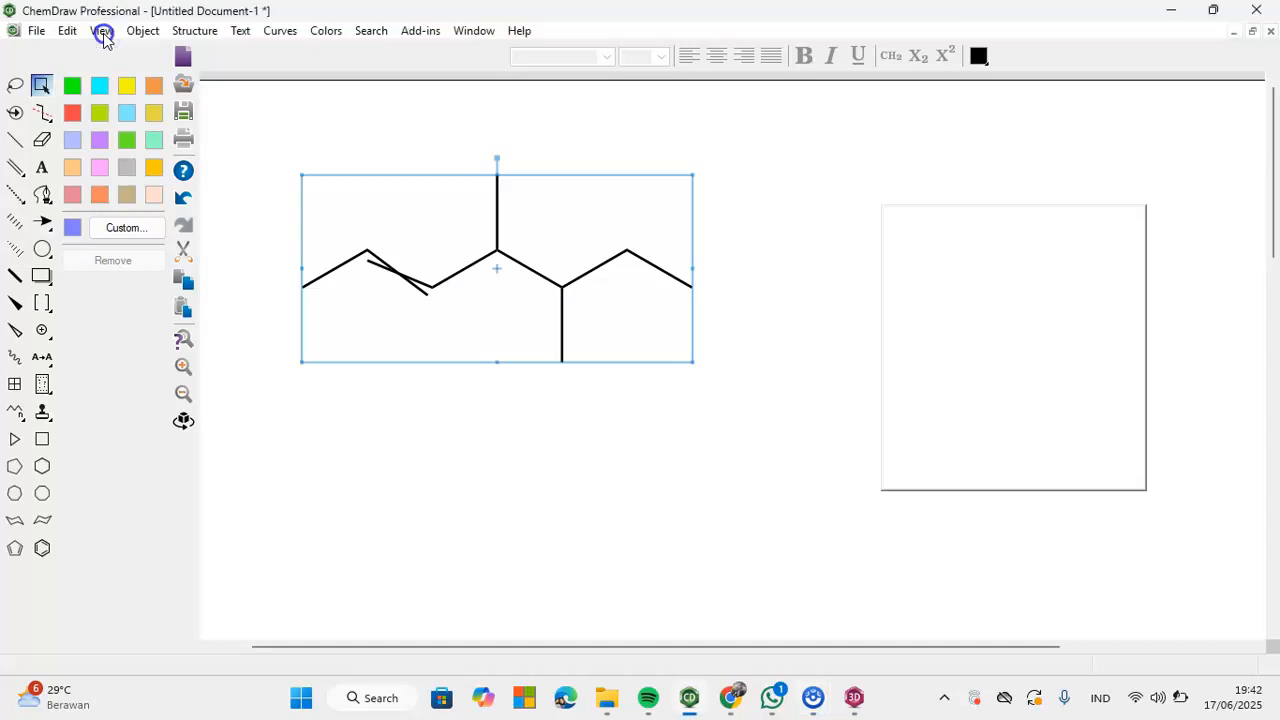
{"action": "left_click", "coordinate": [101, 31]}
{"action": "left_click", "coordinate": [101, 31]}
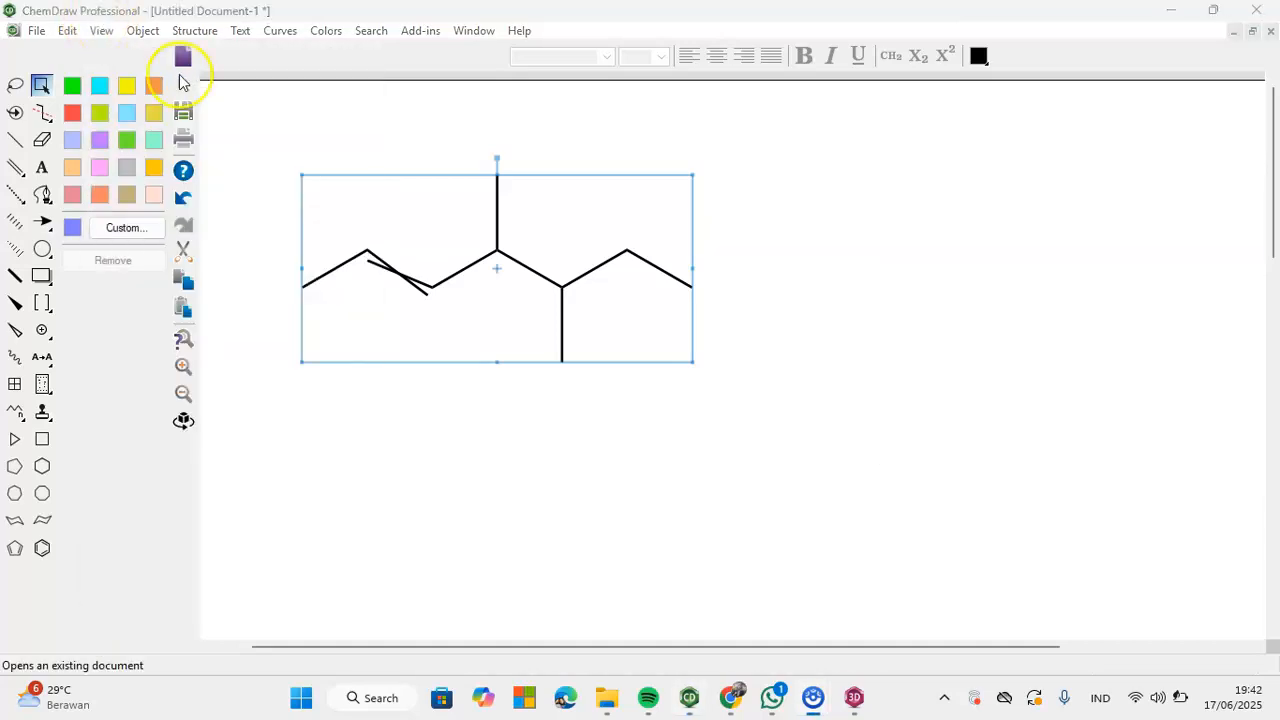
{"action": "left_click", "coordinate": [104, 33]}
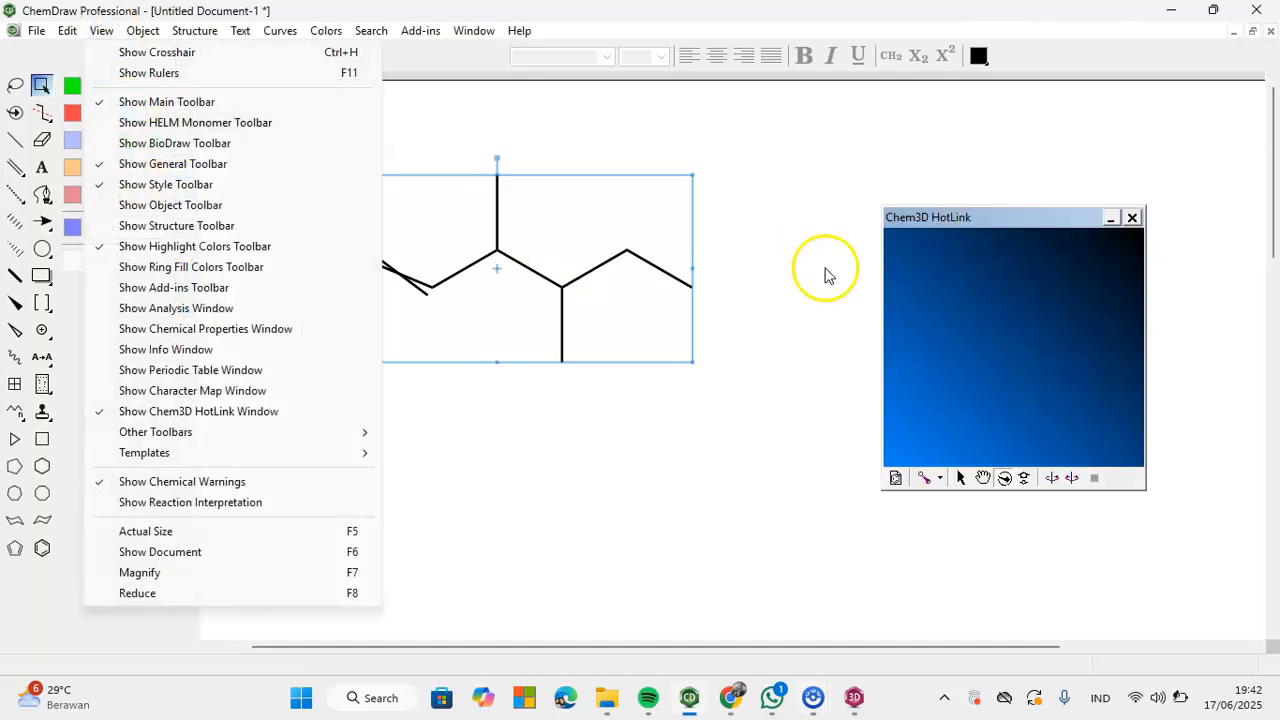
Step: Move the Chem3D HotLink window closer to the structure and open its model in Chem3D
{"action": "left_click_drag", "start_coordinate": [963, 216], "coordinate": [893, 200]}
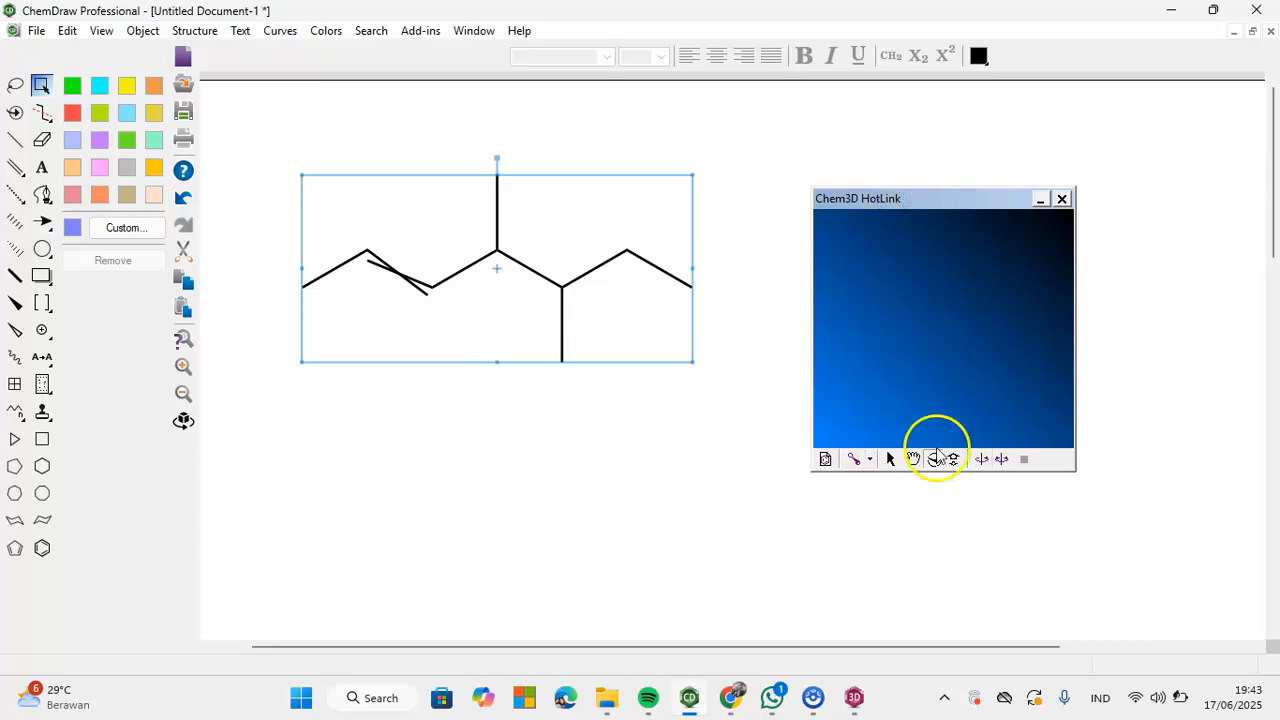
{"action": "left_click", "coordinate": [826, 459]}
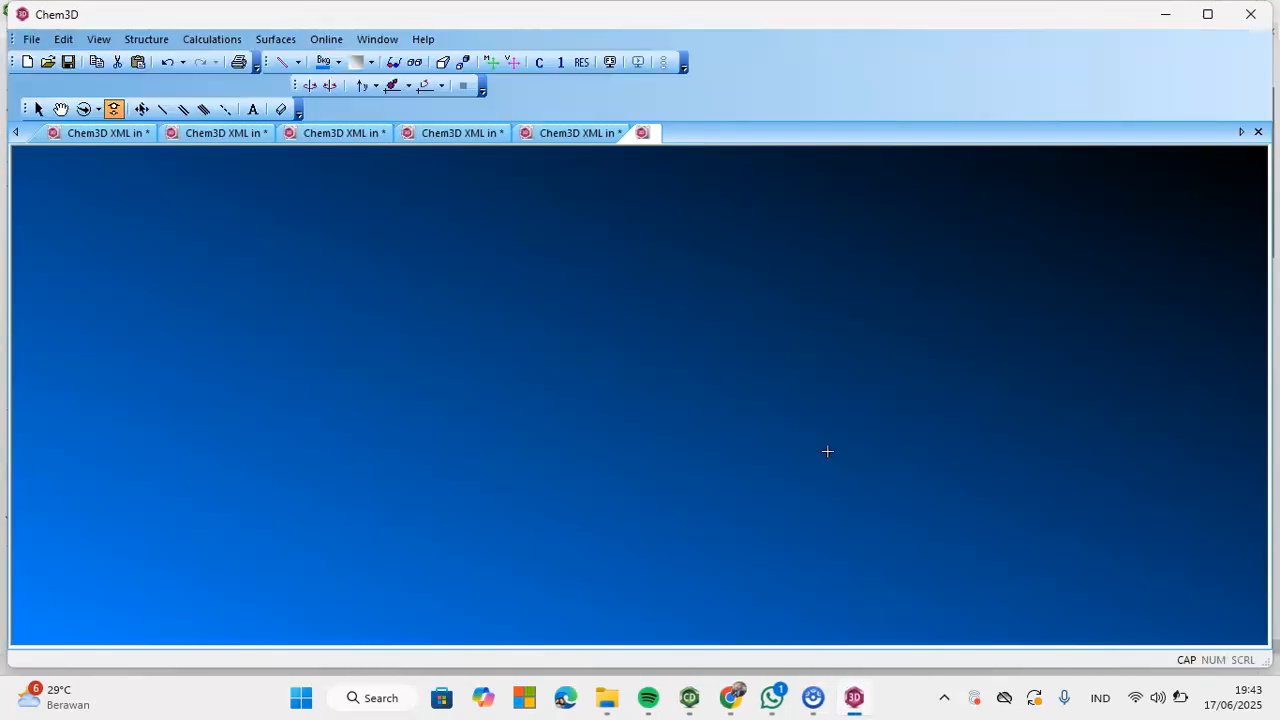
{"action": "left_click", "coordinate": [666, 414]}
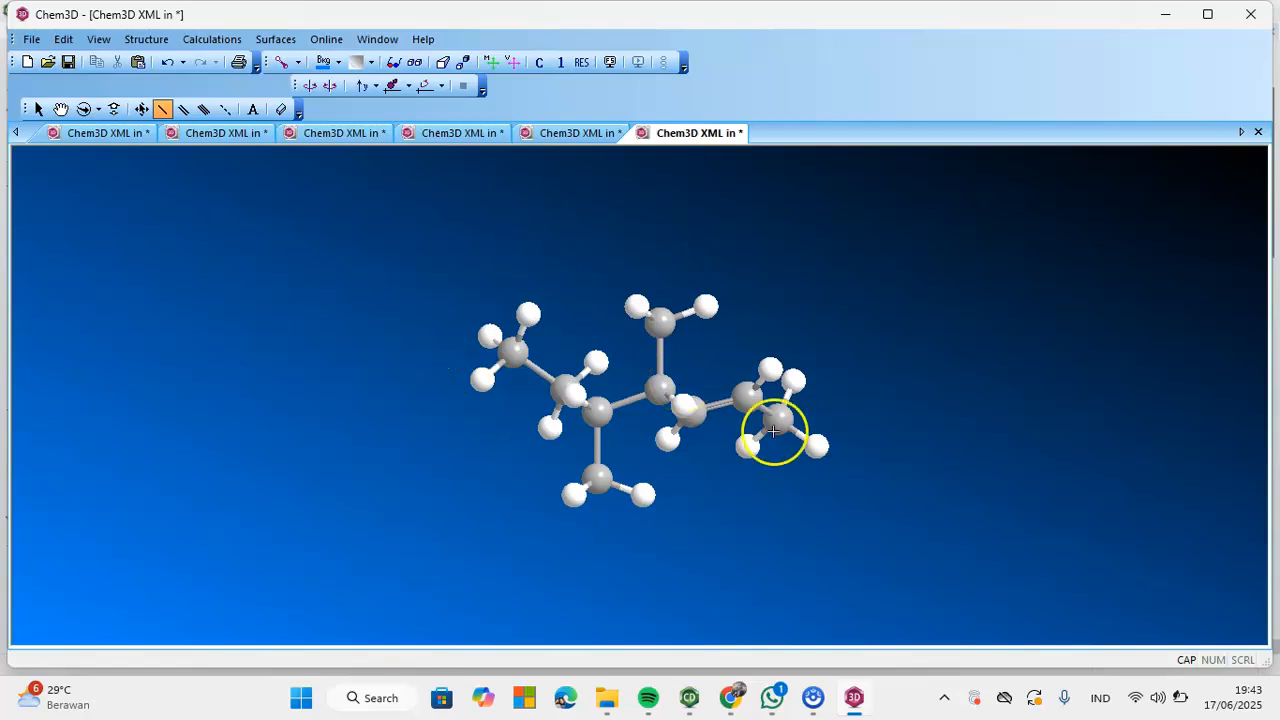
Step: Try the Wire Frame, Sticks, Cylindrical Bonds and Space Filling display modes on the model, and return it to Cylindrical Bonds
{"action": "left_click", "coordinate": [298, 63]}
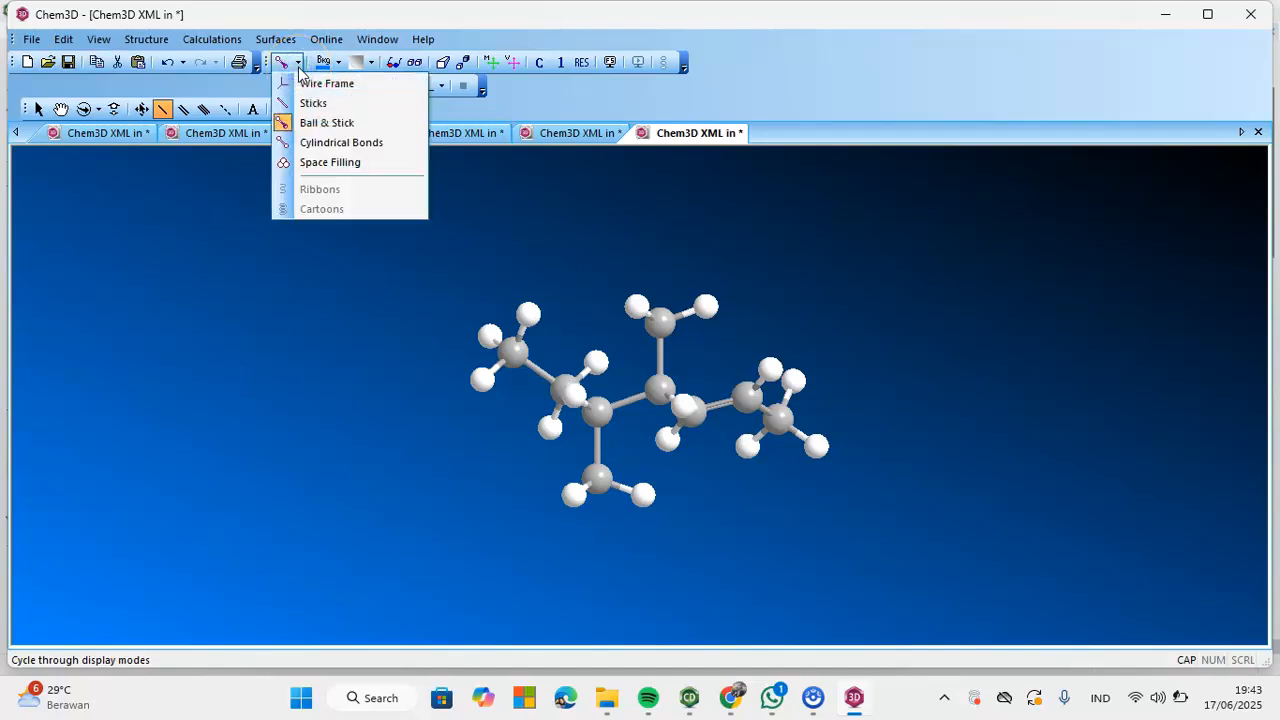
{"action": "left_click", "coordinate": [296, 84]}
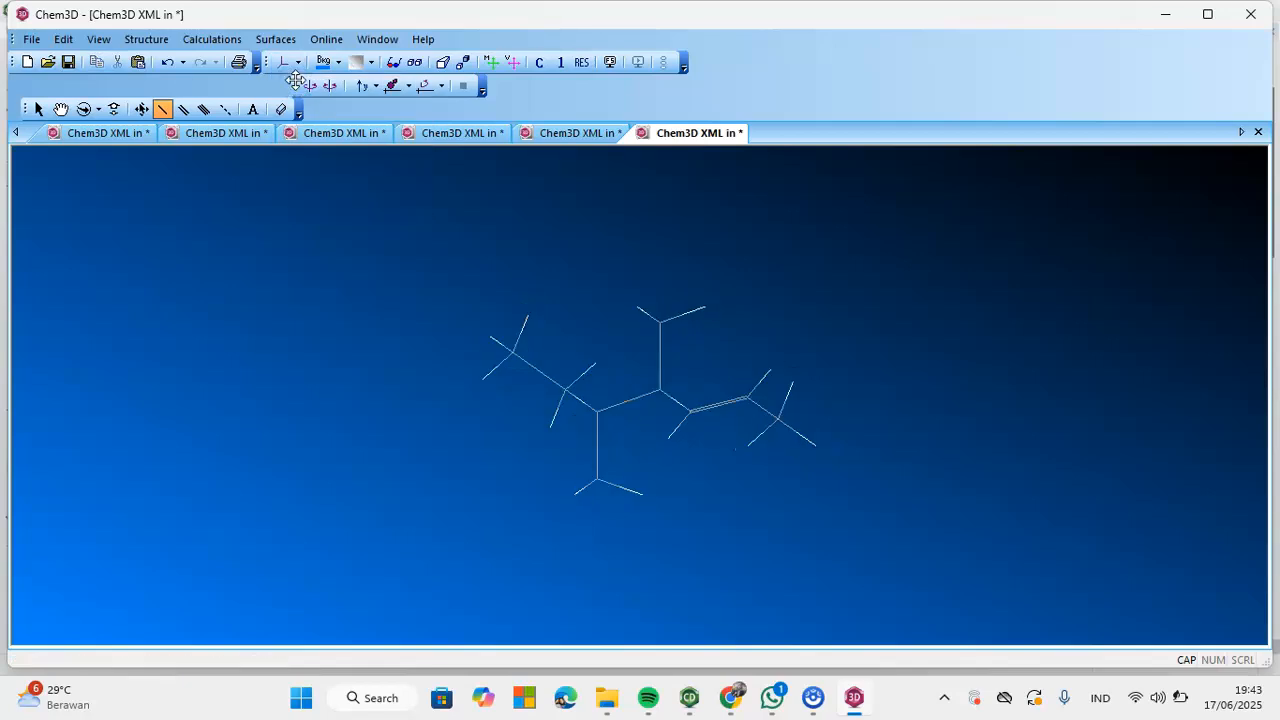
{"action": "left_click", "coordinate": [298, 62]}
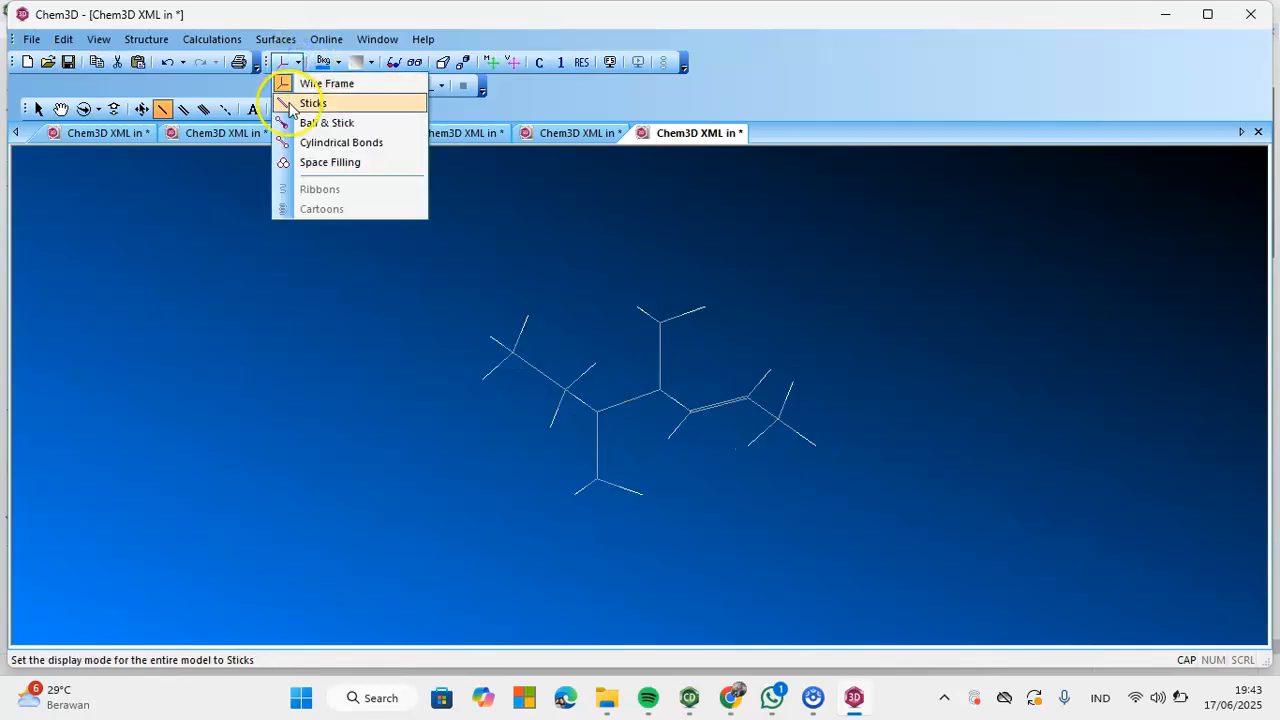
{"action": "left_click", "coordinate": [290, 104]}
{"action": "left_click", "coordinate": [298, 62]}
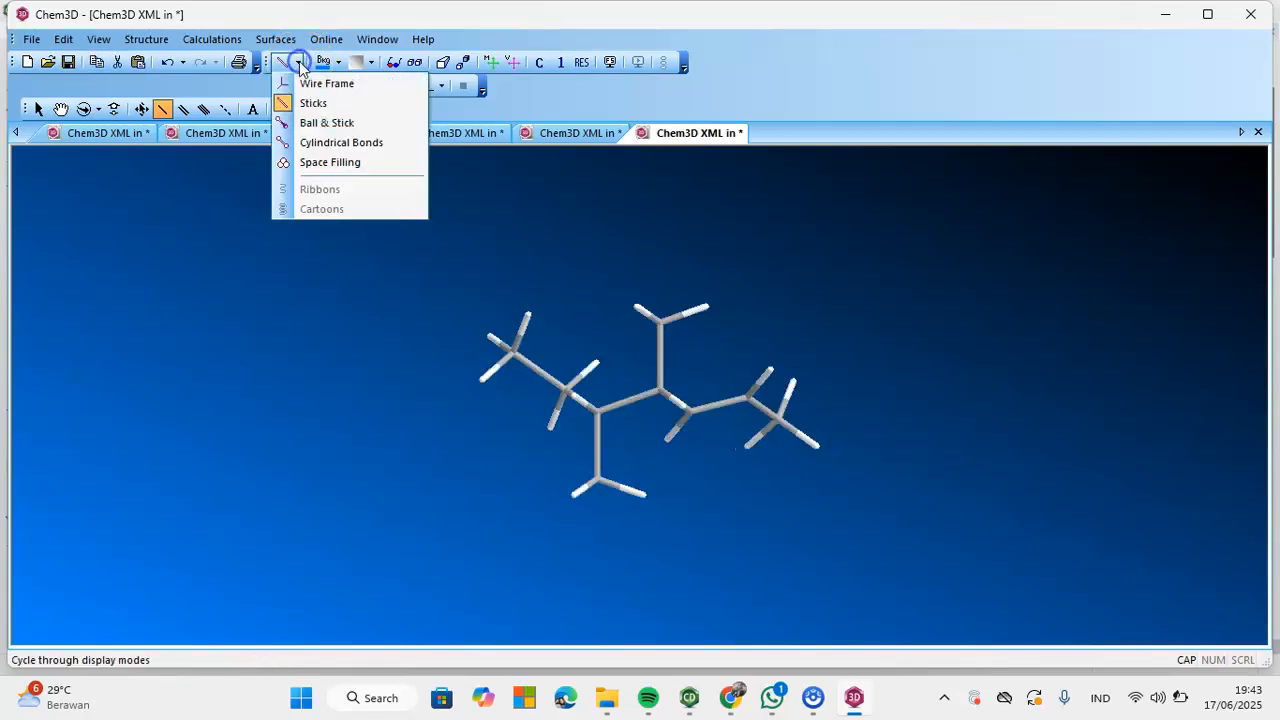
{"action": "left_click", "coordinate": [294, 142]}
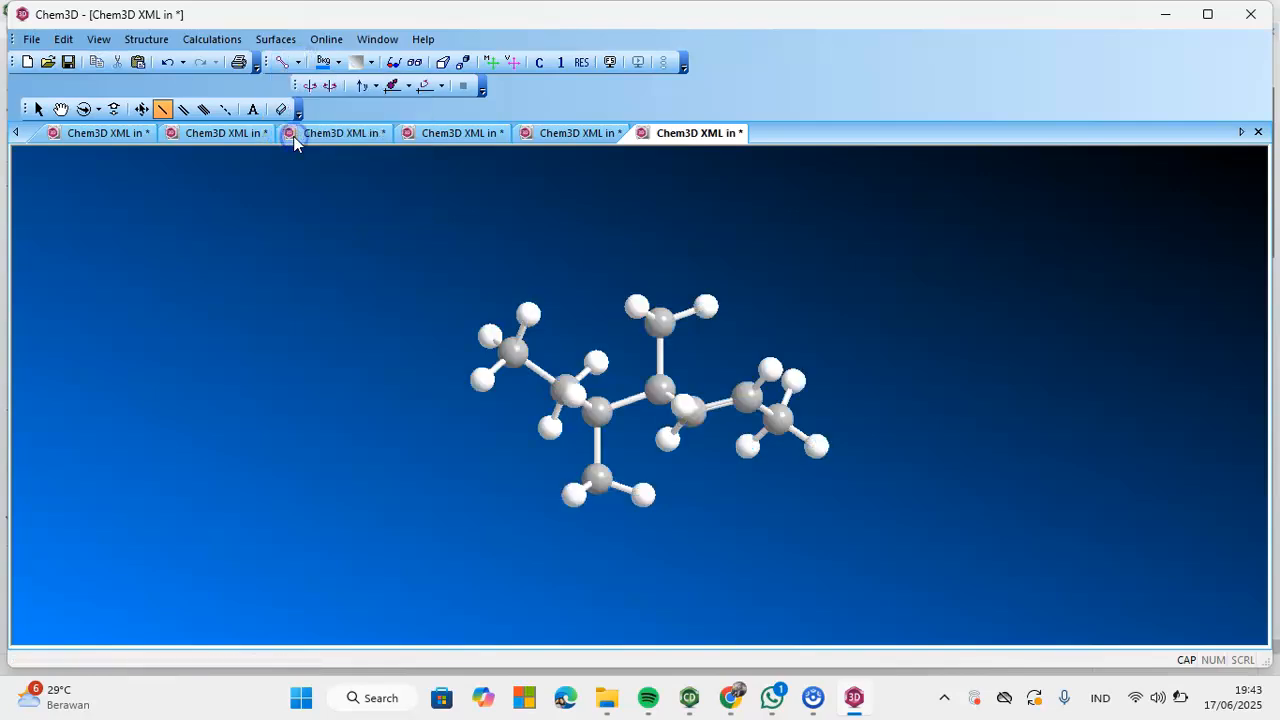
{"action": "left_click", "coordinate": [297, 62]}
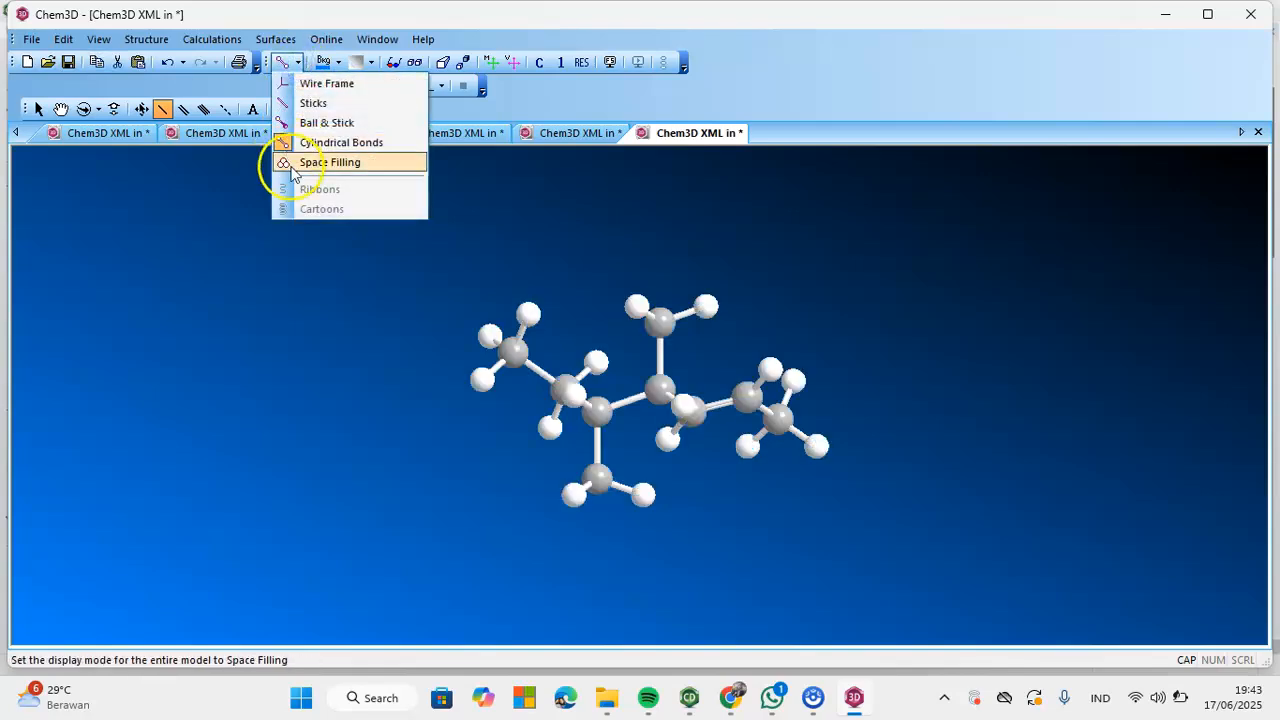
{"action": "left_click", "coordinate": [290, 162]}
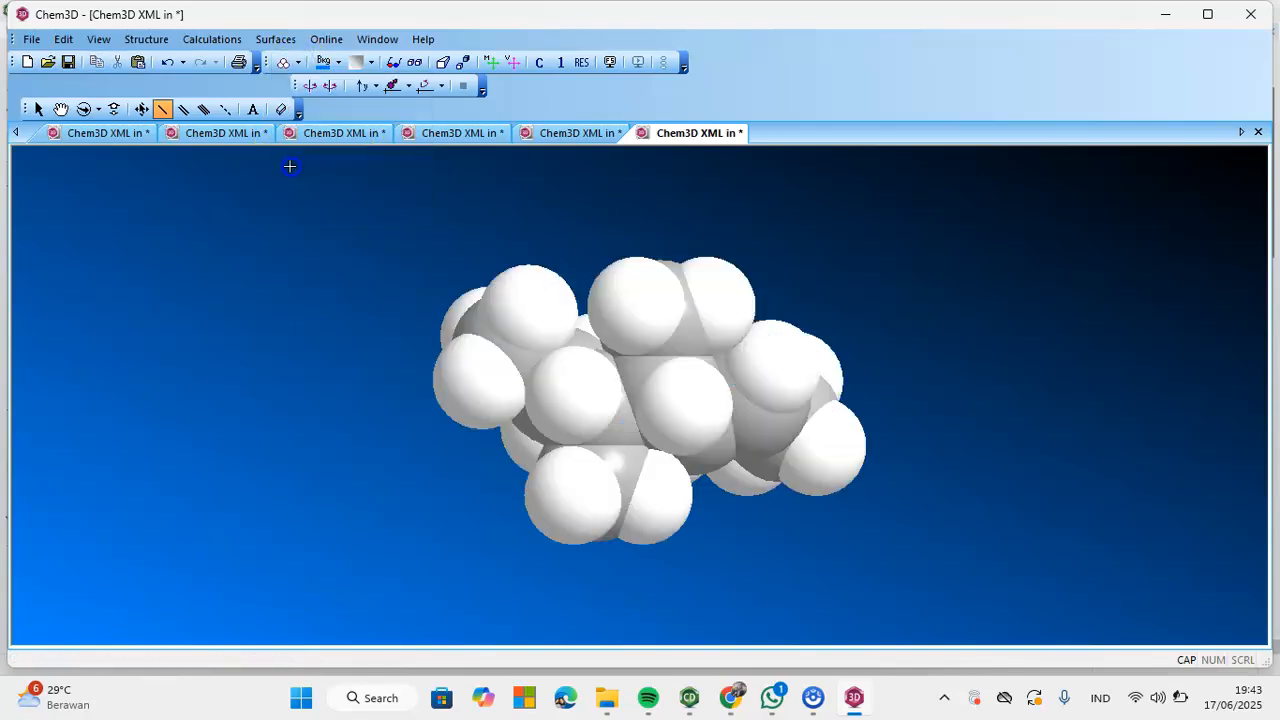
{"action": "left_click", "coordinate": [297, 62]}
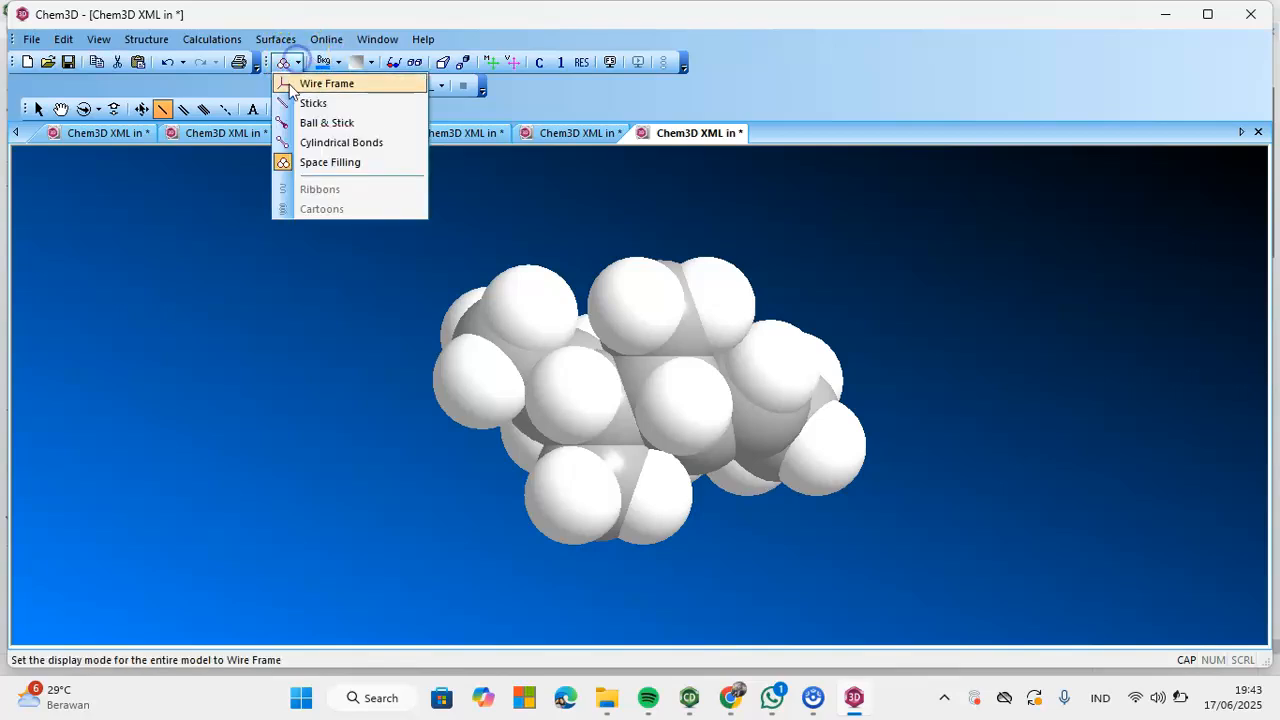
{"action": "left_click", "coordinate": [292, 147]}
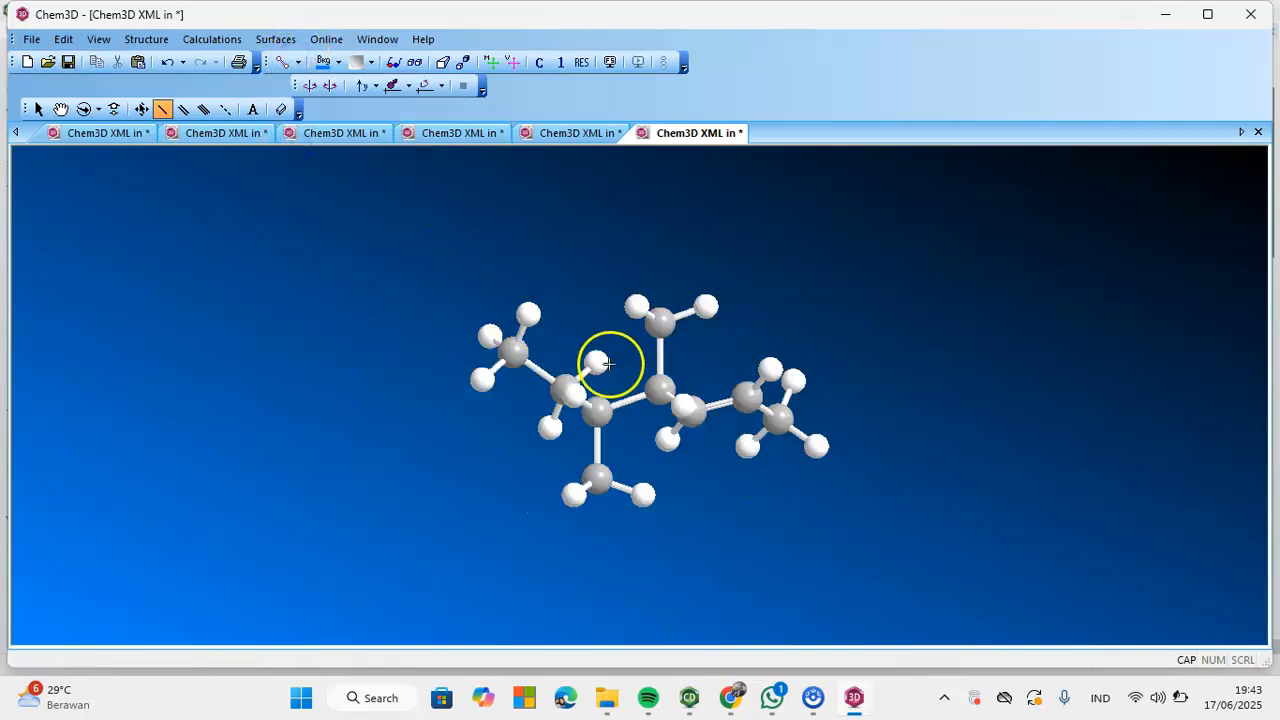
Step: Move the 3D model a short distance up with the Translate tool and rotate it slightly with the Rotate tool
{"action": "left_click", "coordinate": [38, 108]}
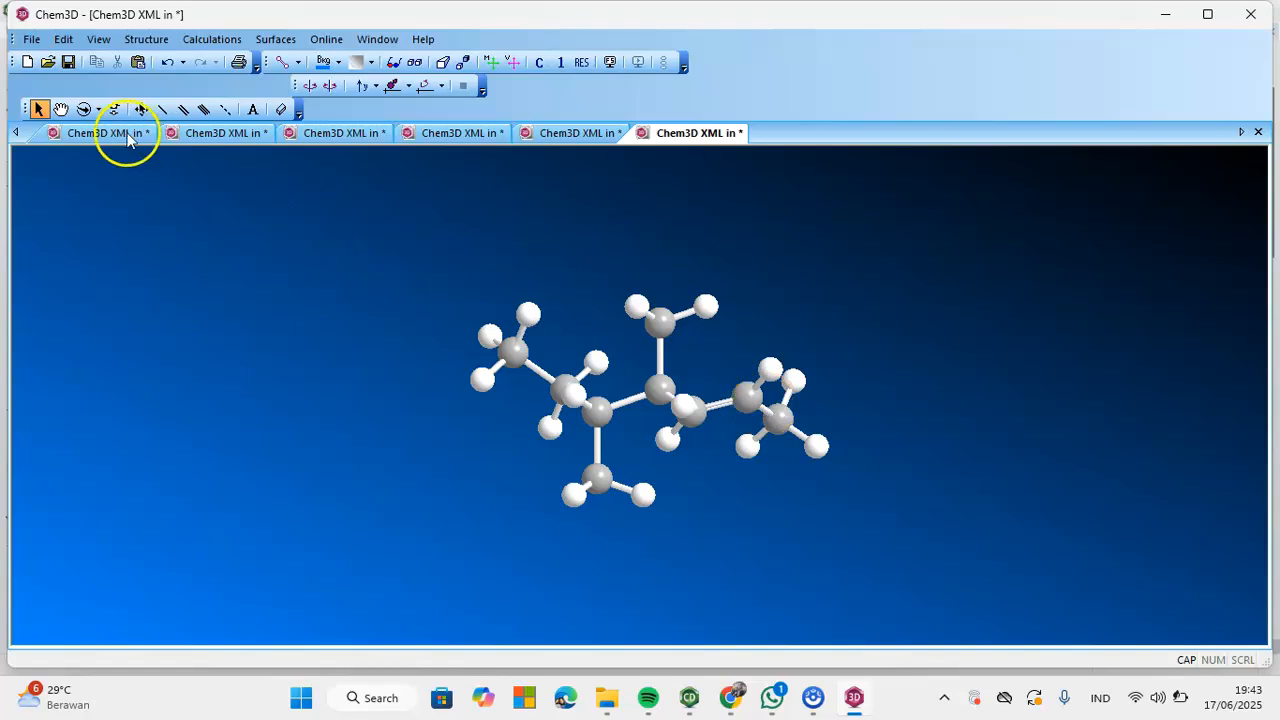
{"action": "left_click", "coordinate": [59, 110]}
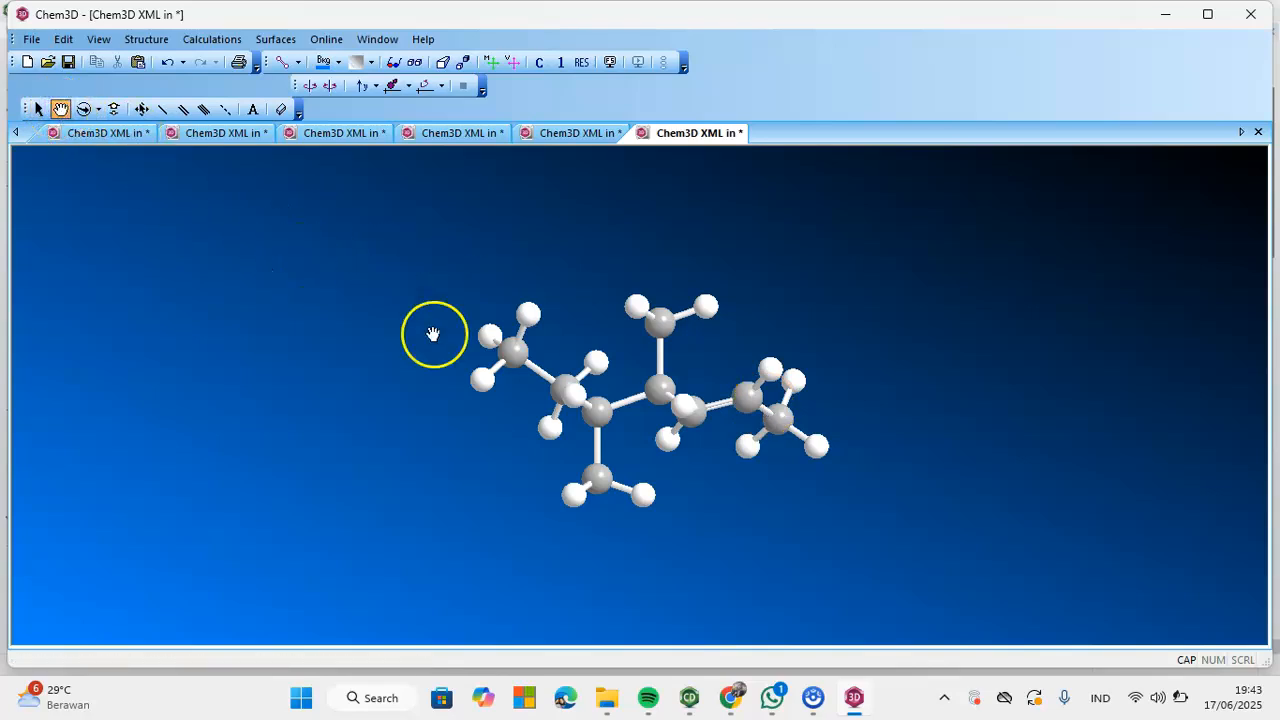
{"action": "left_click_drag", "start_coordinate": [606, 409], "coordinate": [644, 377]}
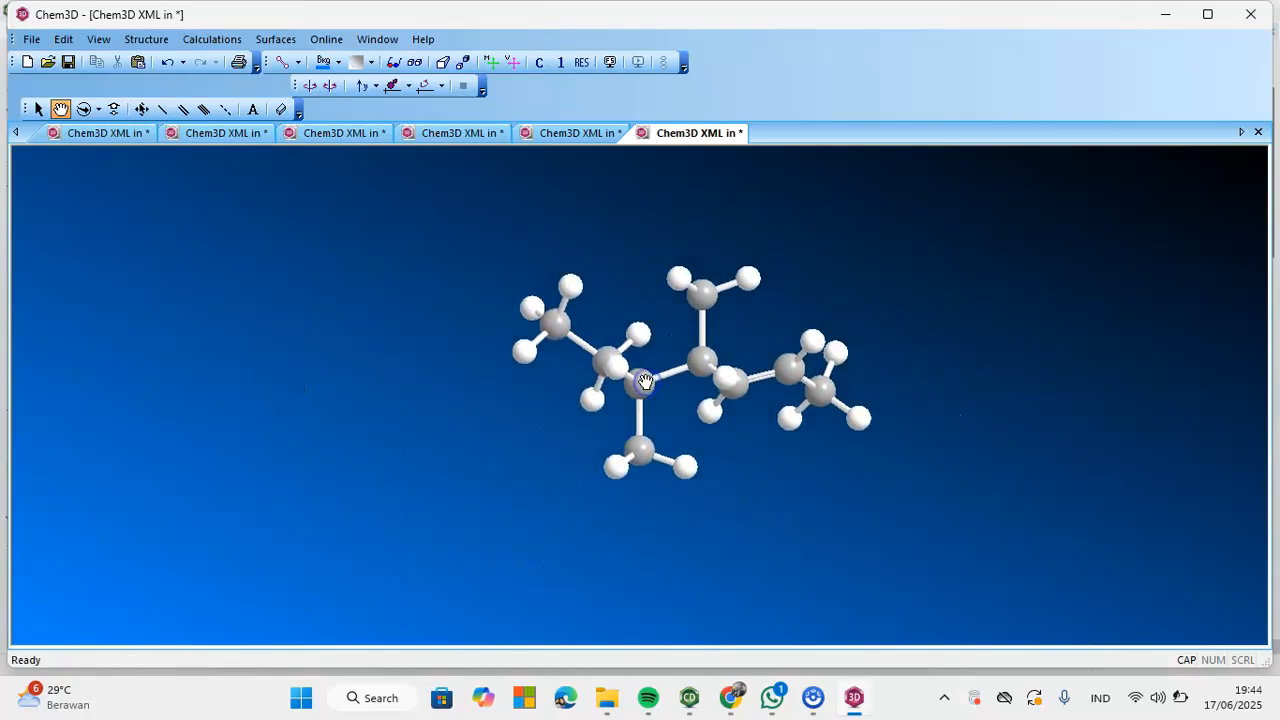
{"action": "left_click", "coordinate": [83, 110]}
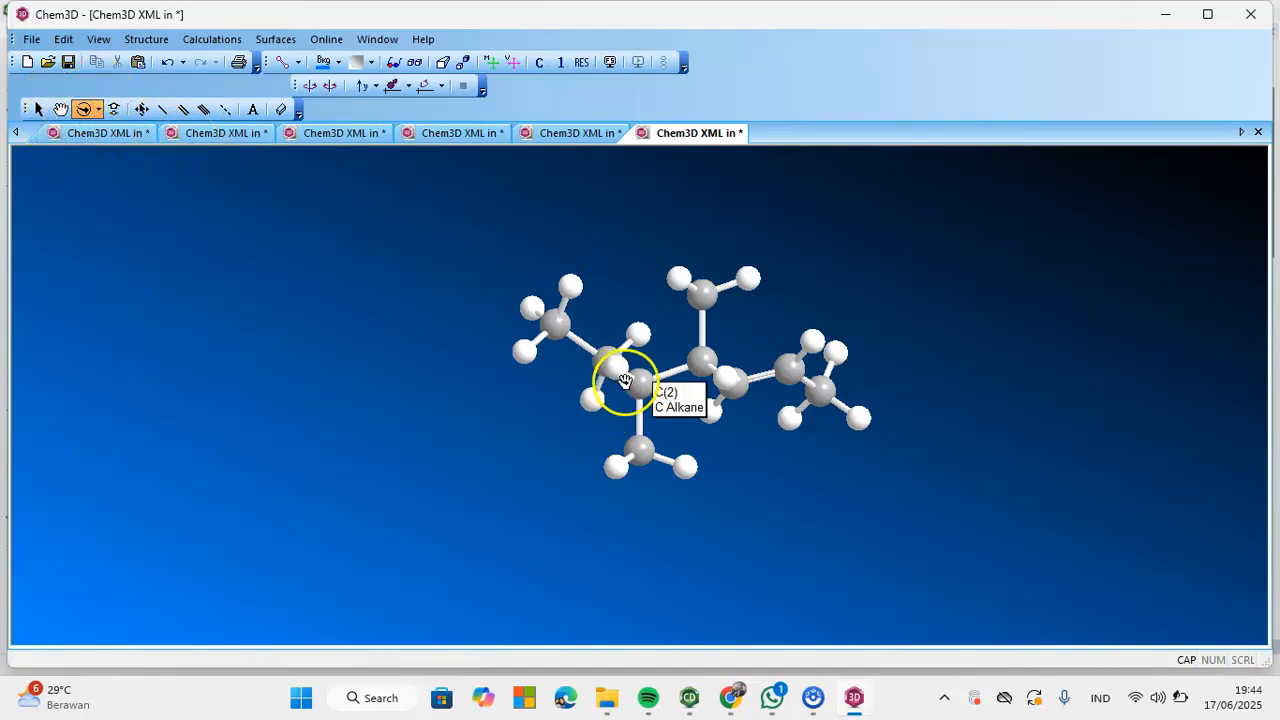
{"action": "mouse_move", "coordinate": [629, 381]}
{"action": "left_mouse_down"}
{"action": "mouse_move", "coordinate": [857, 374]}
{"action": "mouse_move", "coordinate": [591, 377]}
{"action": "mouse_move", "coordinate": [613, 385]}
{"action": "left_mouse_up"}
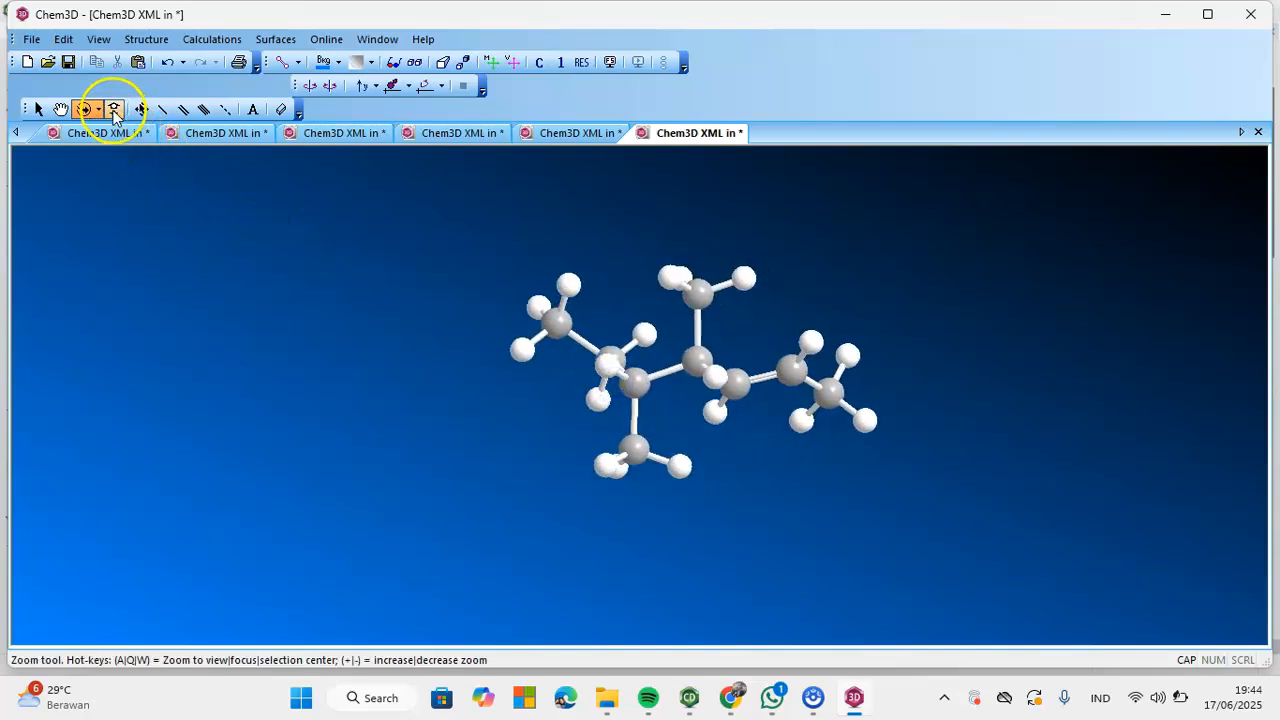
Step: Enlarge the model slightly with the Zoom tool
{"action": "left_click", "coordinate": [608, 360]}
{"action": "middle_click", "coordinate": [607, 361]}
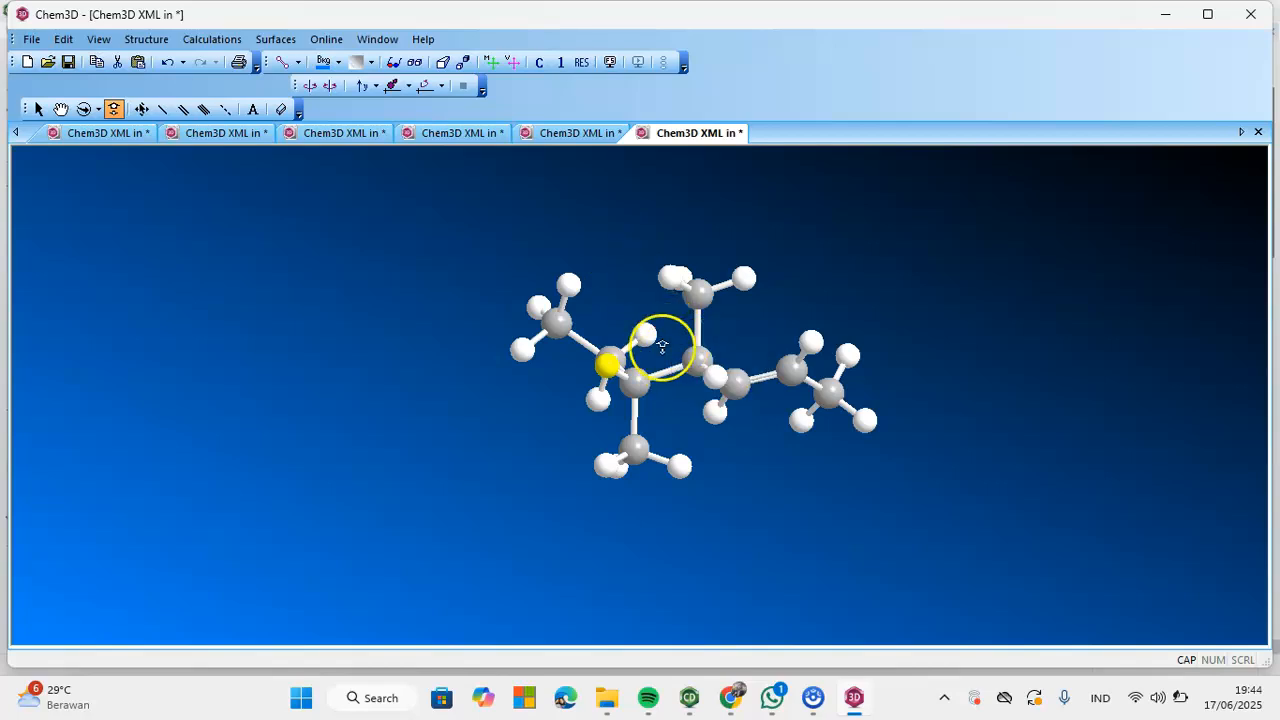
{"action": "middle_click", "coordinate": [698, 285]}
{"action": "scroll", "coordinate": [694, 288], "scroll_direction": "down", "scroll_amount": 2}
{"action": "scroll", "coordinate": [694, 288], "scroll_direction": "up", "scroll_amount": 4}
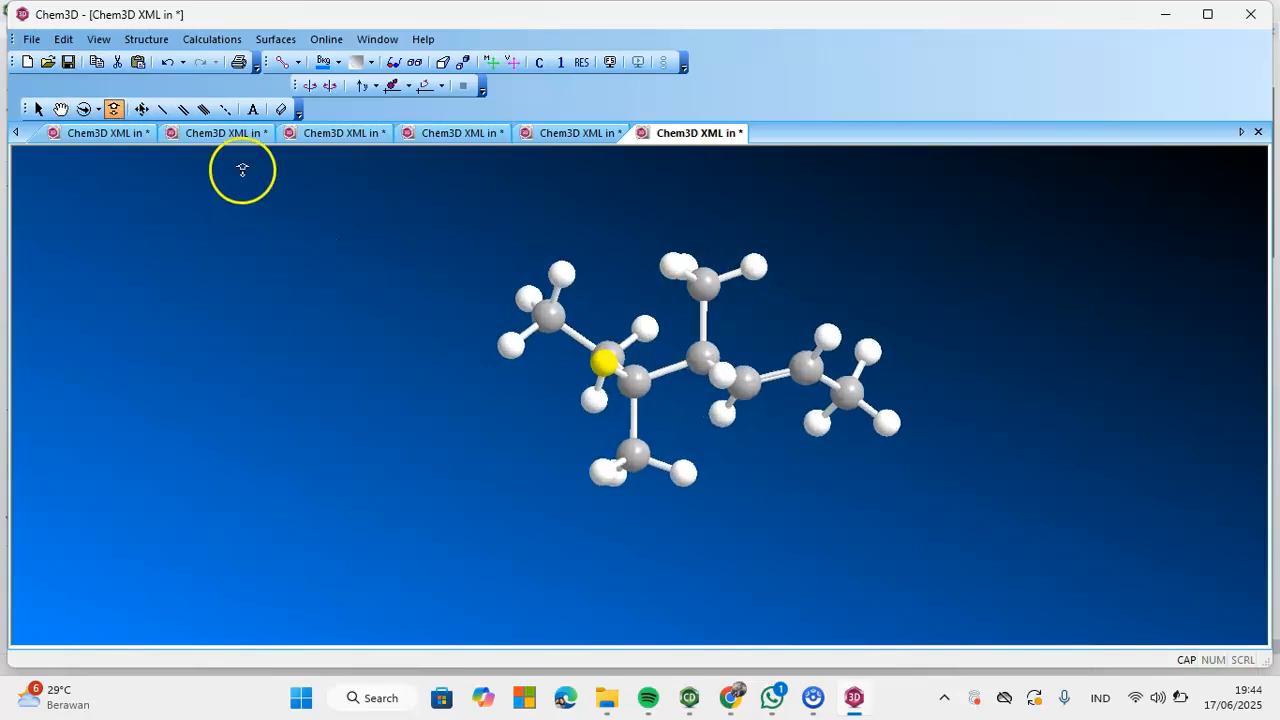
Step: Animate the model view with the two motion modes, finishing on Spin
{"action": "left_click", "coordinate": [311, 84]}
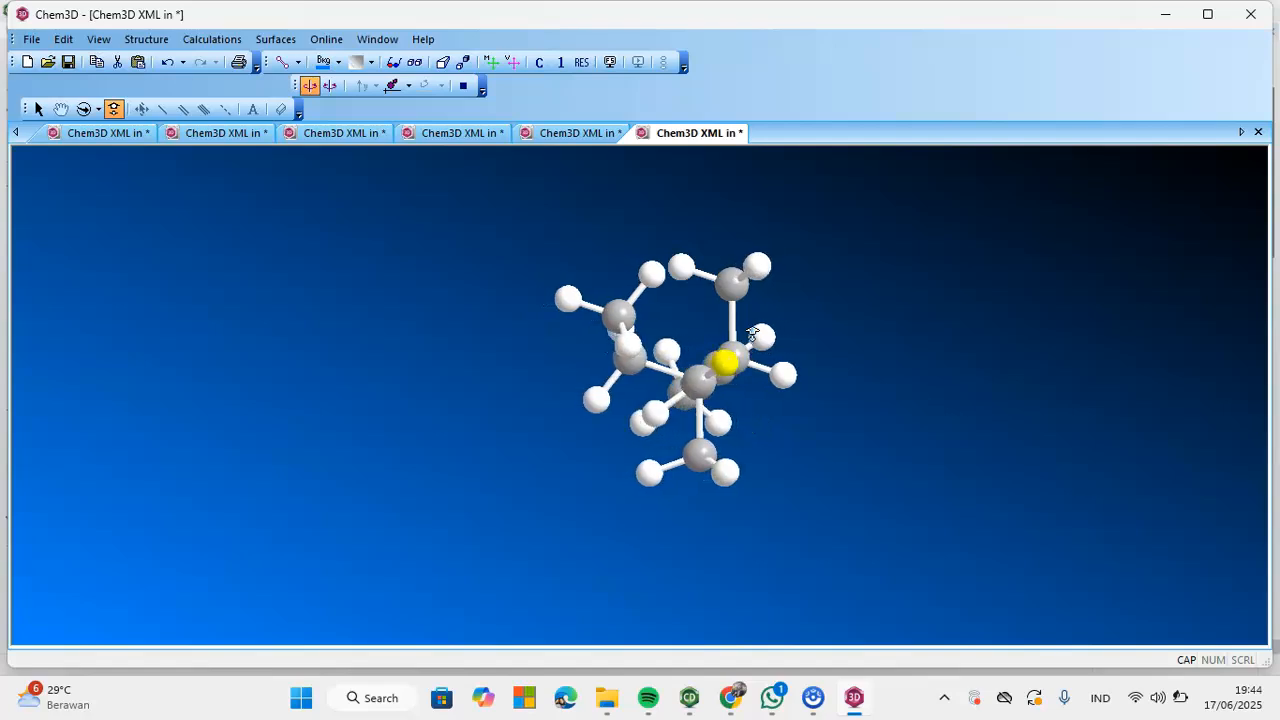
{"action": "left_click", "coordinate": [334, 90]}
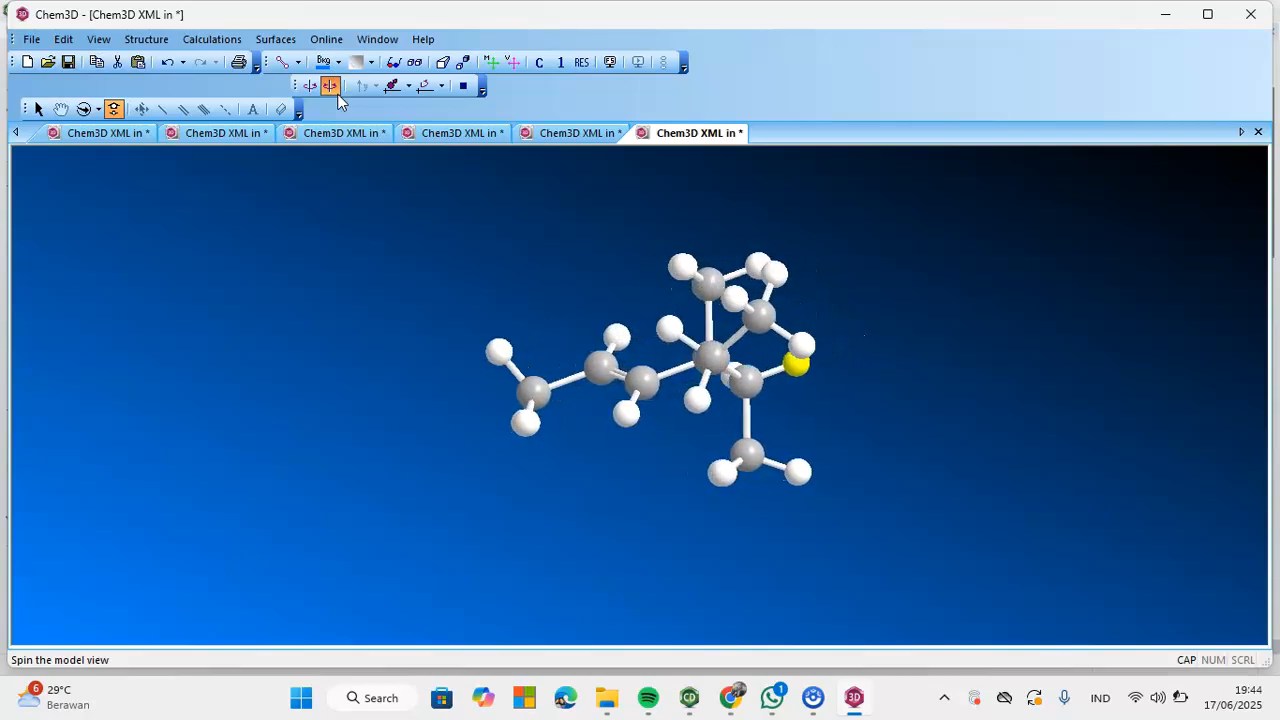
Step: Switch back to ChemDraw, delete the selected structure and close the Chem3D HotLink window
{"action": "left_click", "coordinate": [1176, 13]}
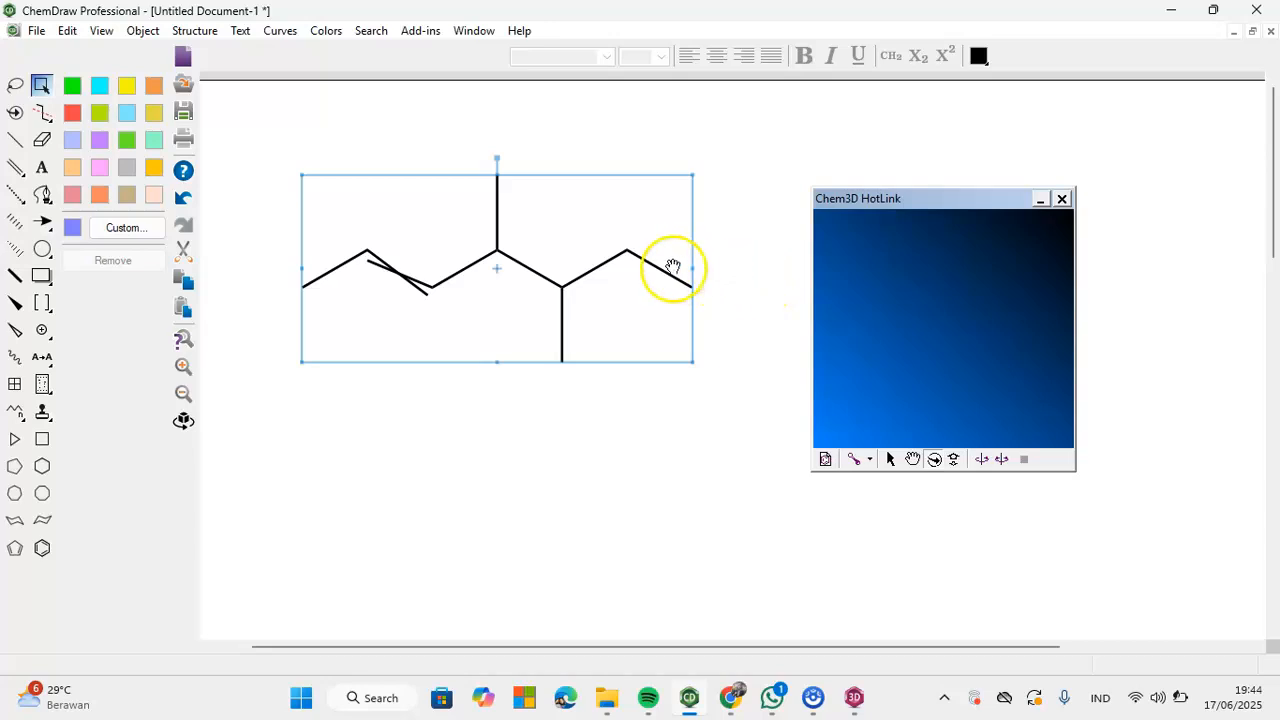
{"action": "key", "text": "Delete"}
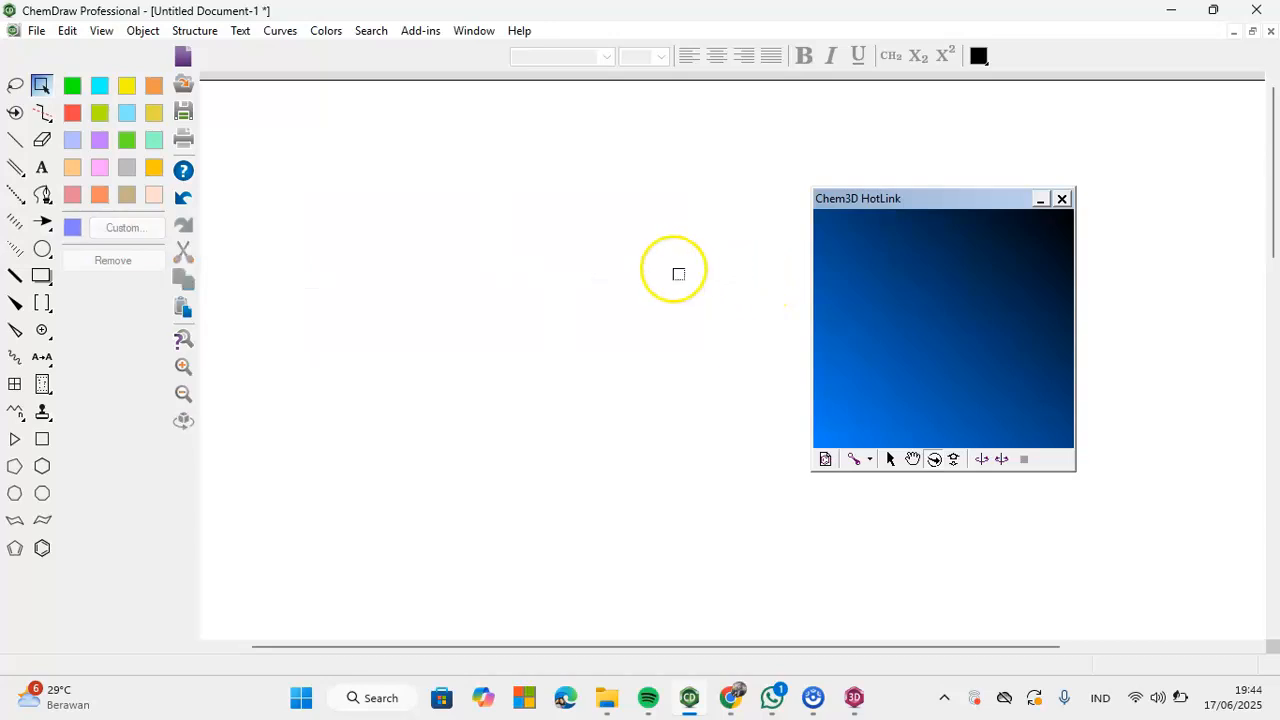
{"action": "left_click", "coordinate": [1063, 202]}
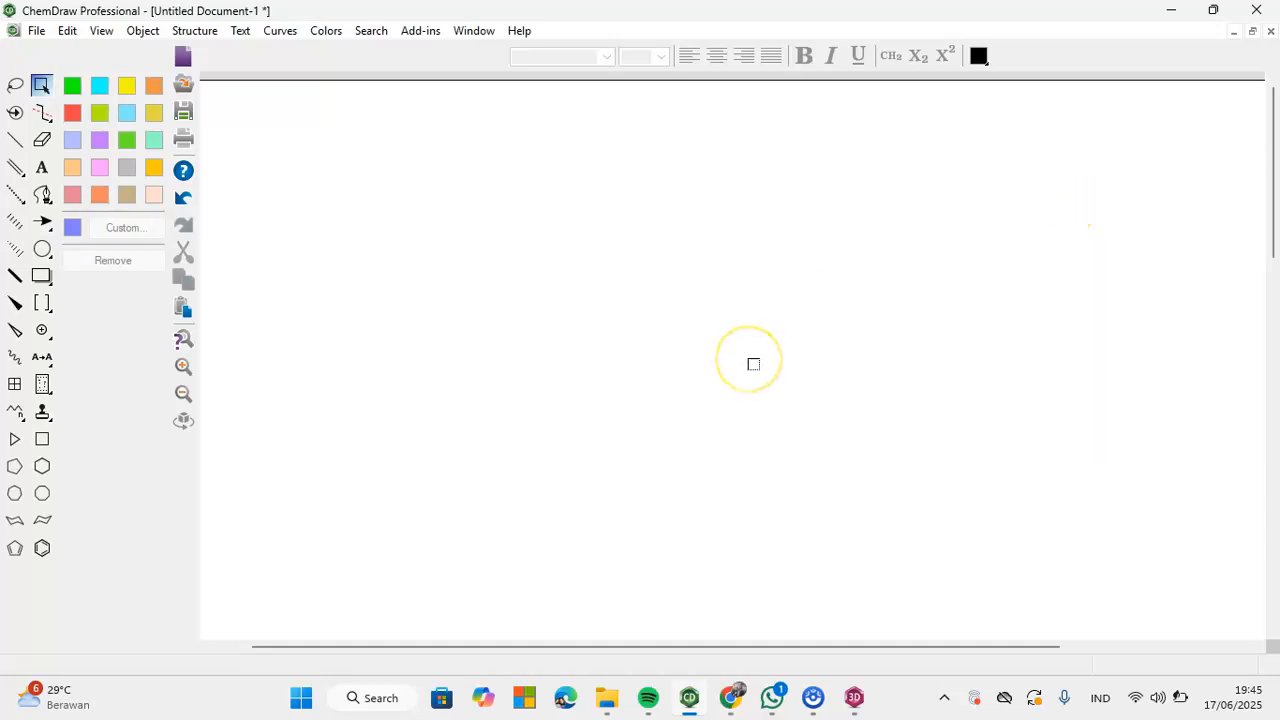
Step: Insert a structure by the name "estradiol", copying the name from the WhatsApp chat and leaving Paste name below structure off
{"action": "key", "text": "ctrl+shift+n"}
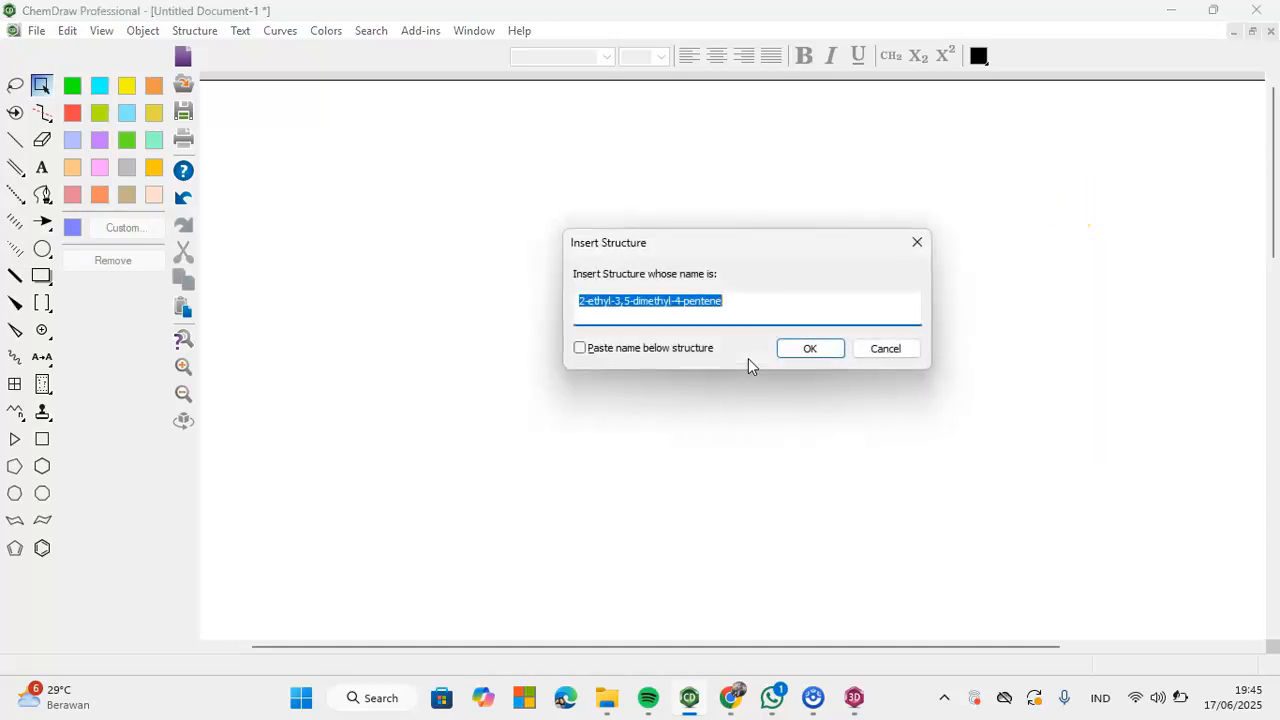
{"action": "key", "text": "BackSpace"}
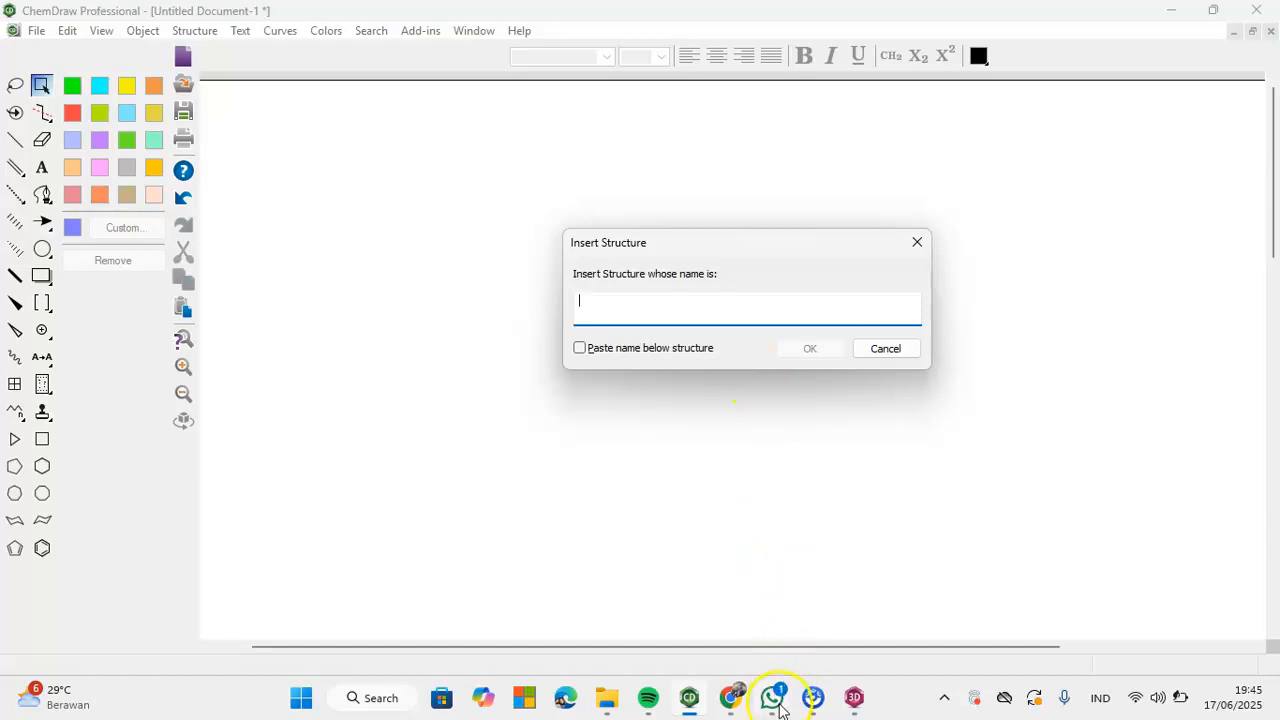
{"action": "mouse_move", "coordinate": [779, 704]}
{"action": "left_click", "coordinate": [779, 640]}
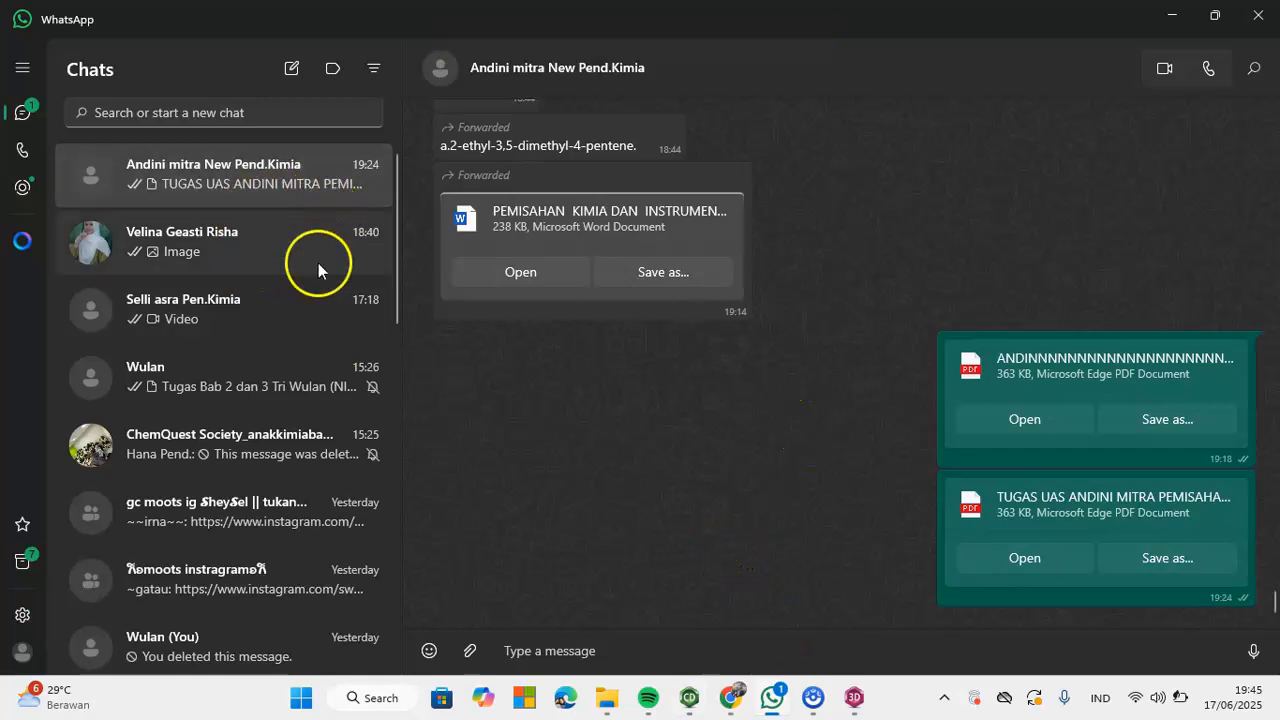
{"action": "left_click", "coordinate": [225, 188]}
{"action": "scroll", "coordinate": [603, 380], "scroll_direction": "up", "scroll_amount": 1}
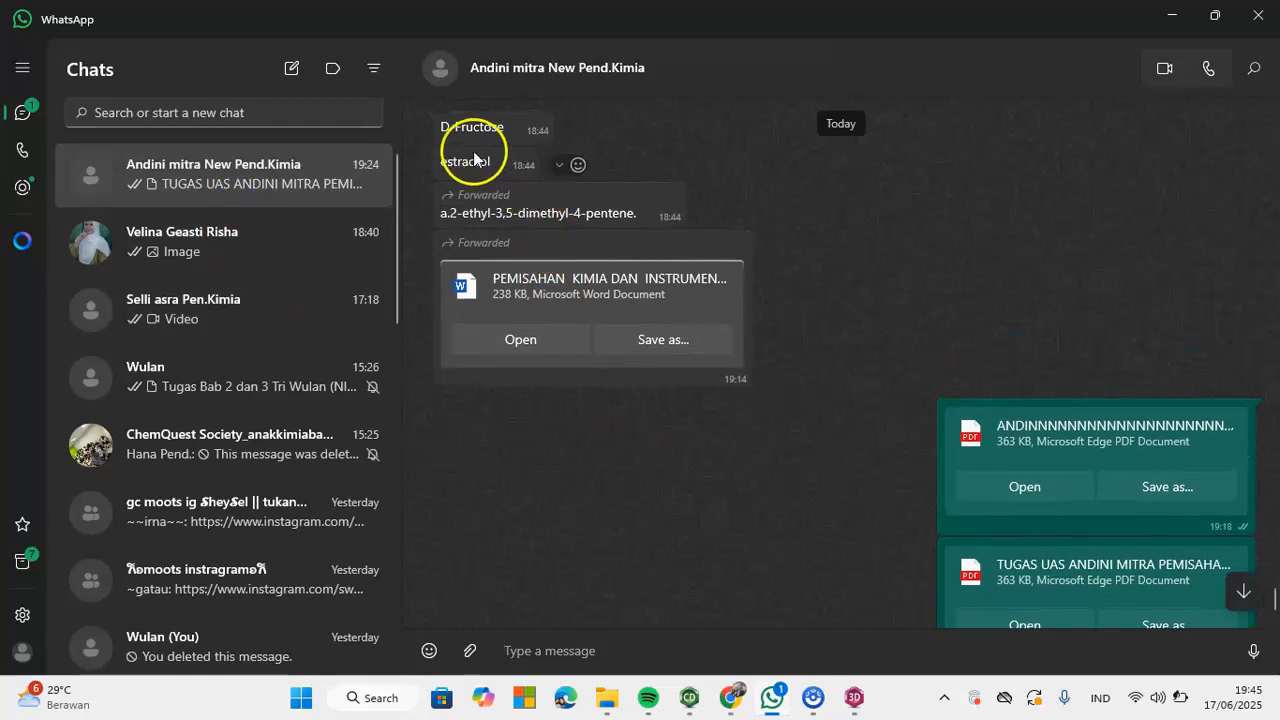
{"action": "left_click_drag", "start_coordinate": [442, 162], "coordinate": [495, 170]}
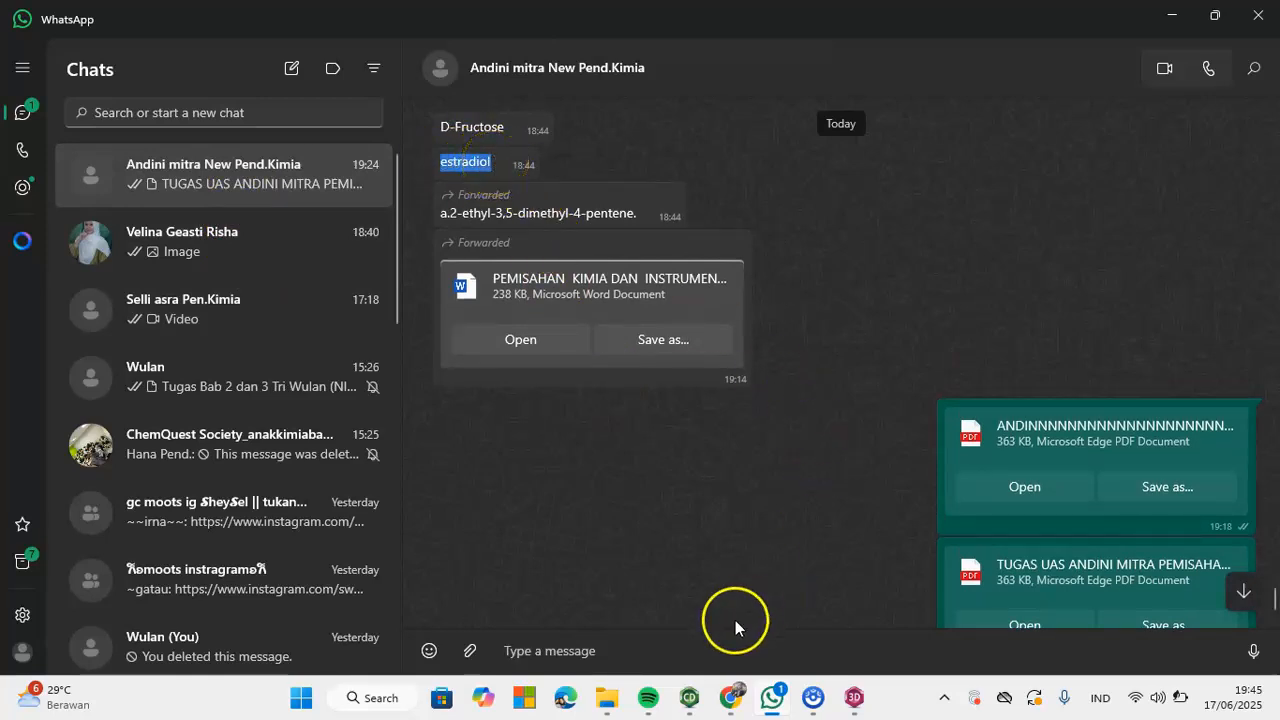
{"action": "left_click", "coordinate": [680, 634]}
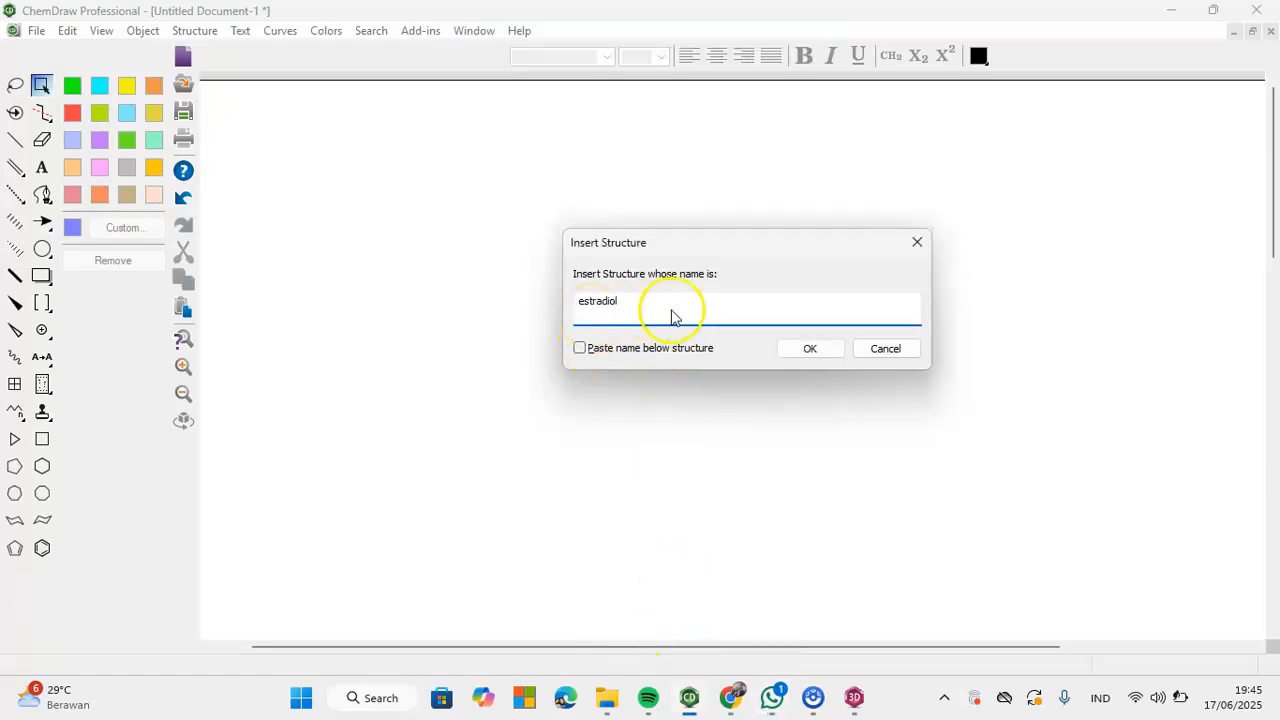
{"action": "left_click", "coordinate": [805, 349]}
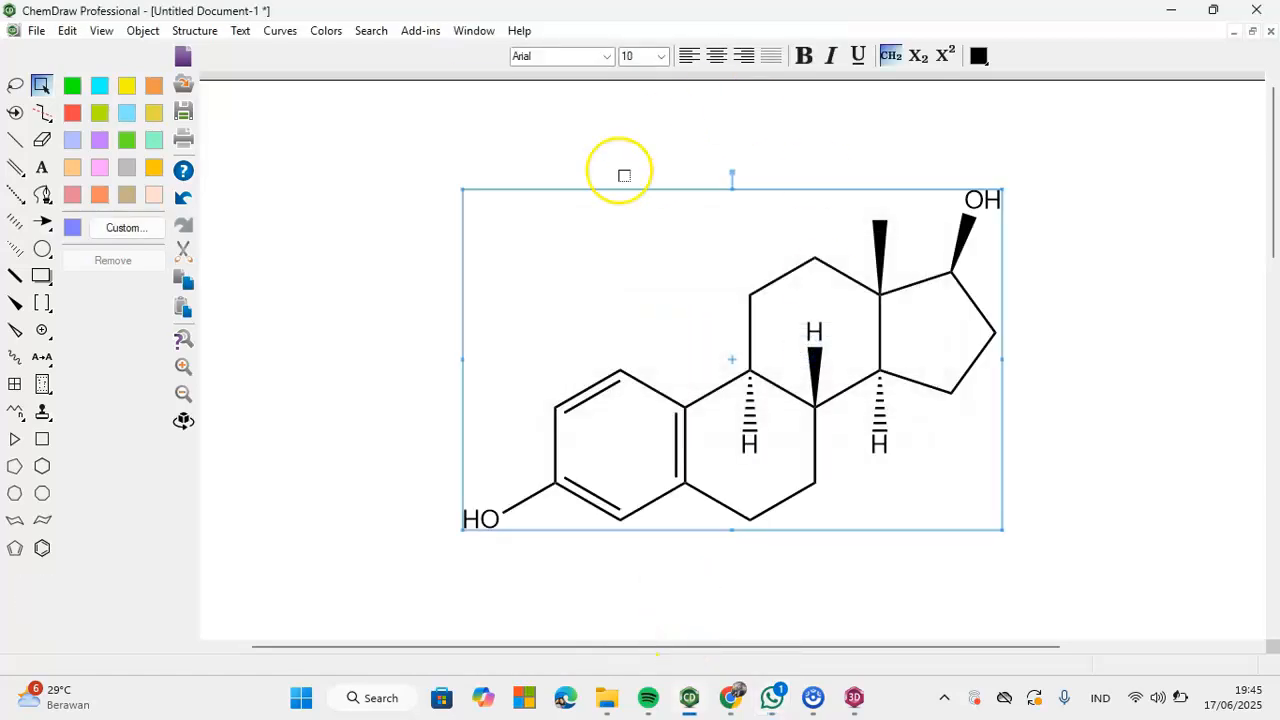
Step: Move the estradiol structure toward the page's upper-left area and copy it
{"action": "left_click_drag", "start_coordinate": [689, 207], "coordinate": [487, 174]}
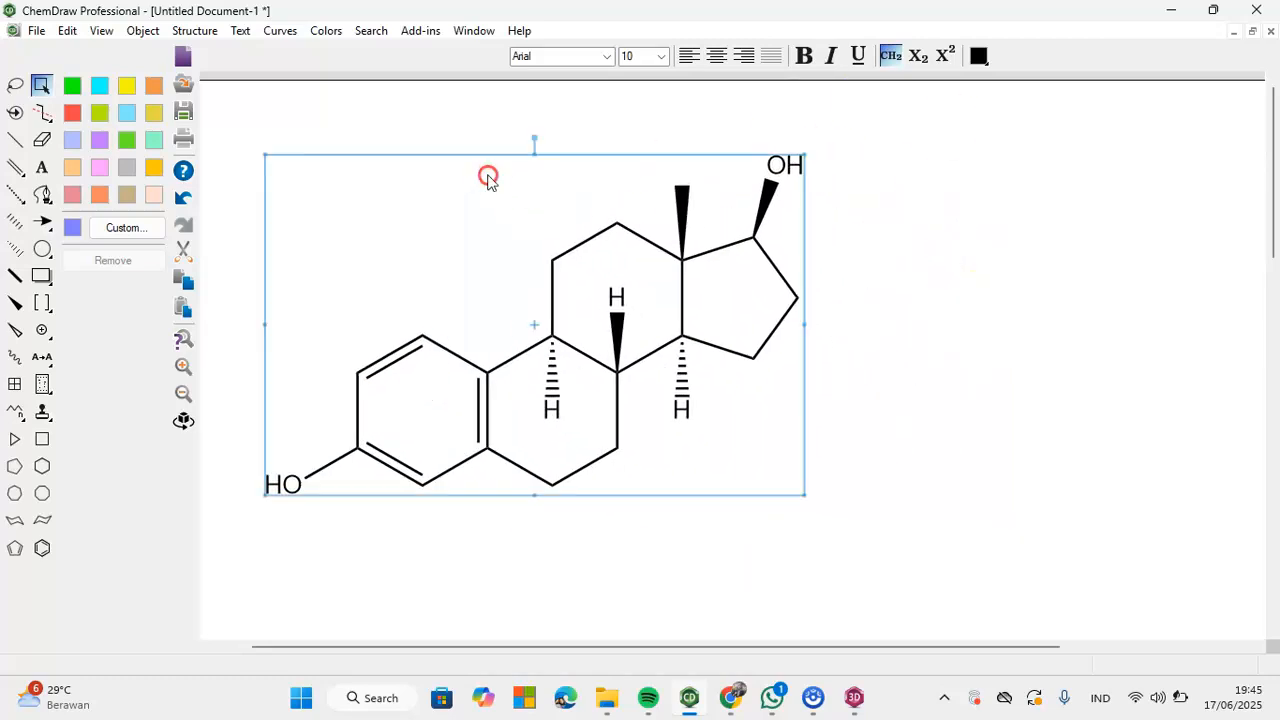
{"action": "right_click", "coordinate": [488, 177]}
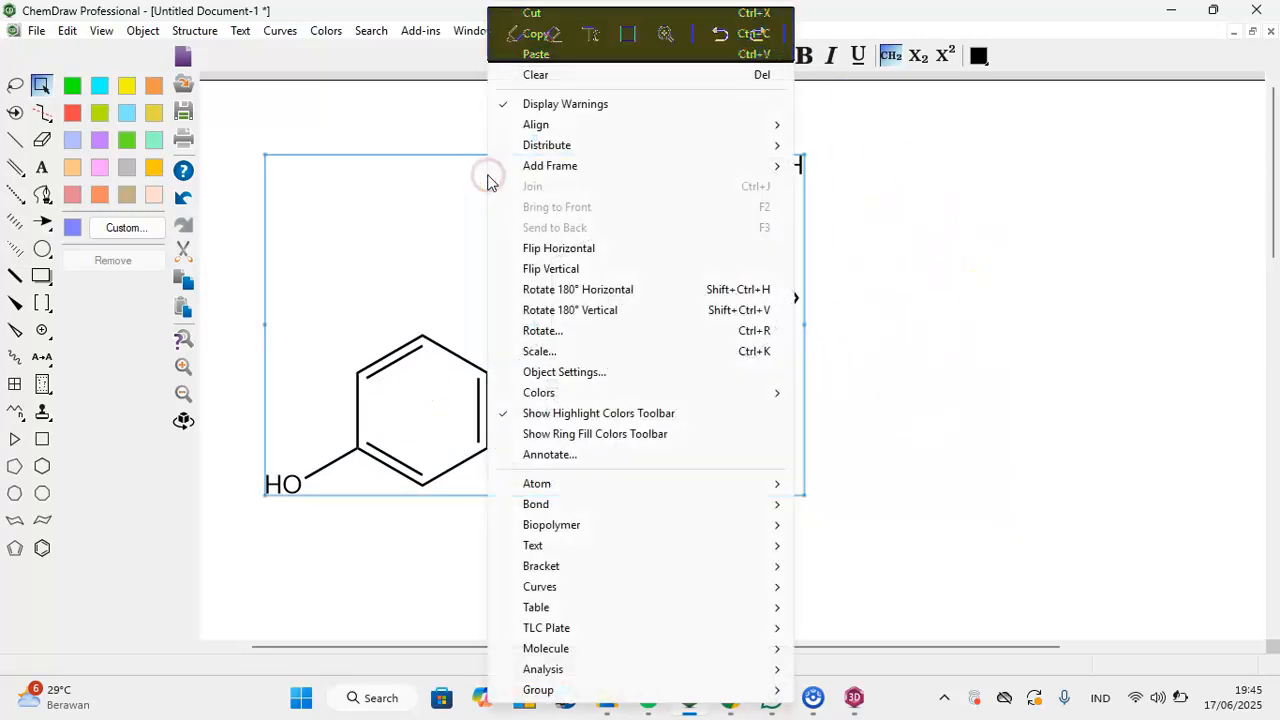
{"action": "left_click", "coordinate": [529, 40]}
{"action": "left_click", "coordinate": [99, 32]}
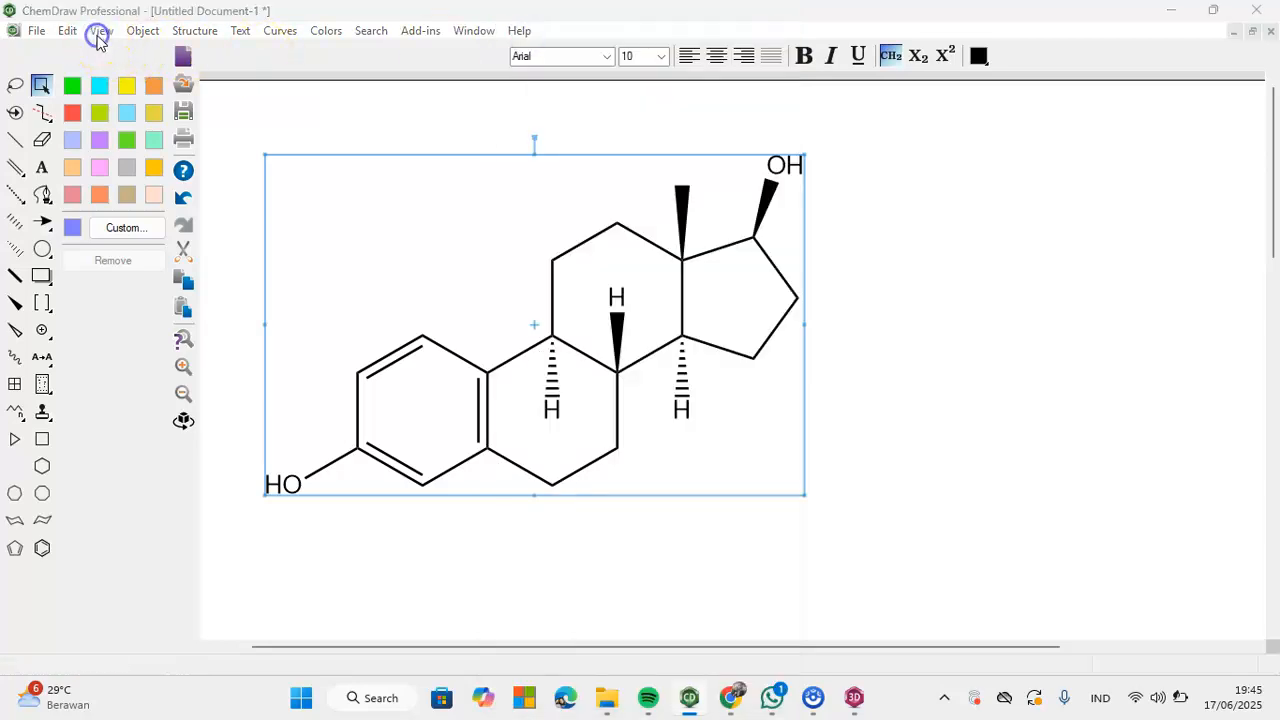
{"action": "left_click", "coordinate": [98, 36]}
{"action": "left_click", "coordinate": [98, 38]}
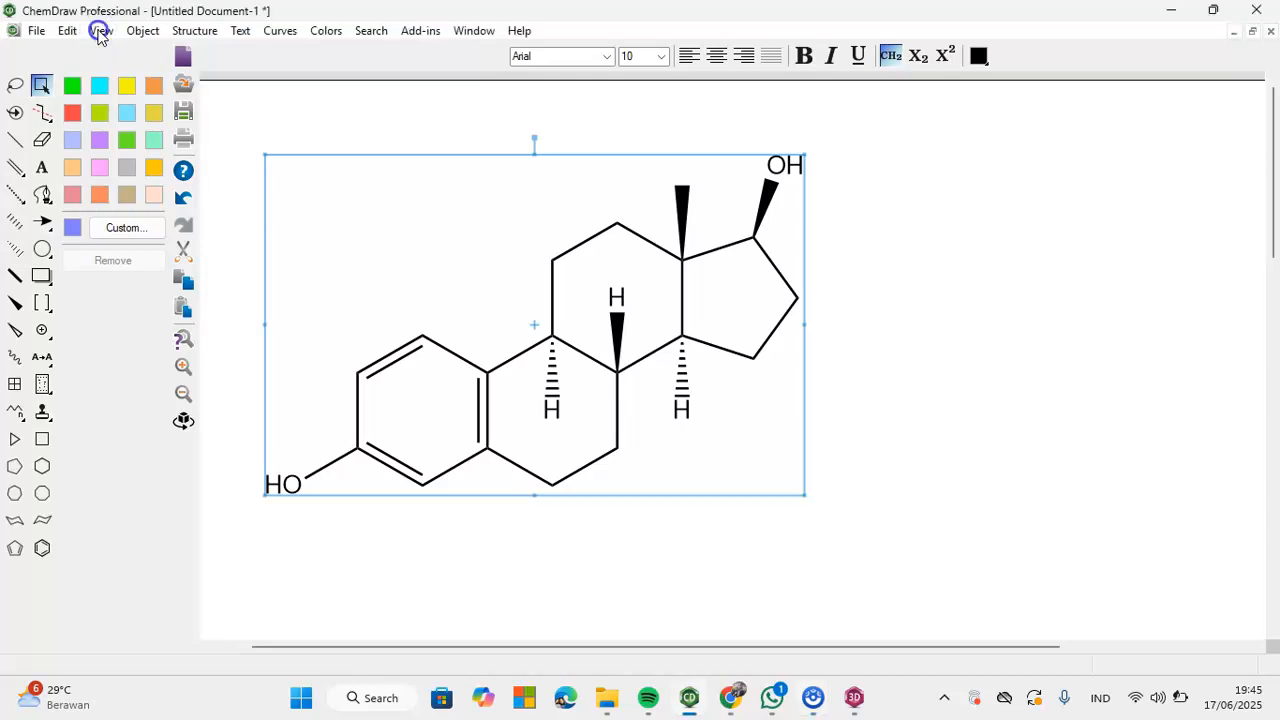
{"action": "left_click", "coordinate": [207, 111]}
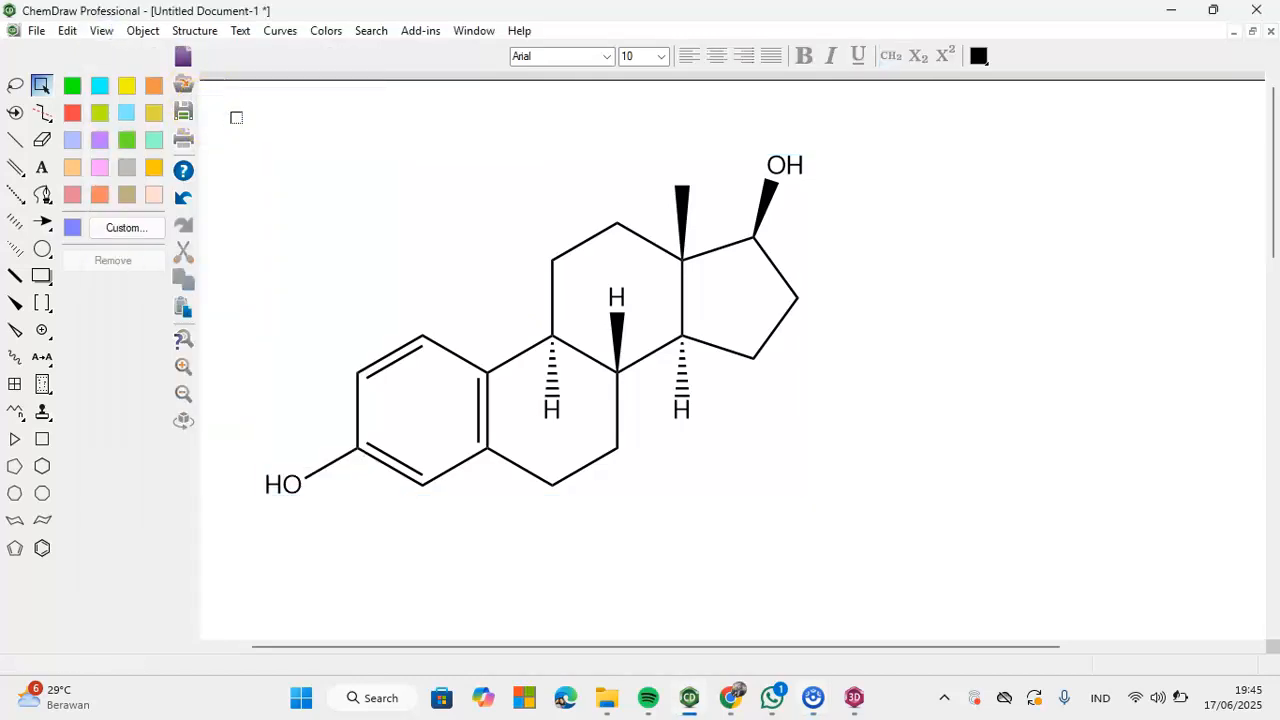
Step: Select the whole estradiol structure again and open it as a 3D model in Chem3D through the Chem3D HotLink window
{"action": "left_click_drag", "start_coordinate": [476, 367], "coordinate": [895, 554]}
{"action": "left_click", "coordinate": [100, 31]}
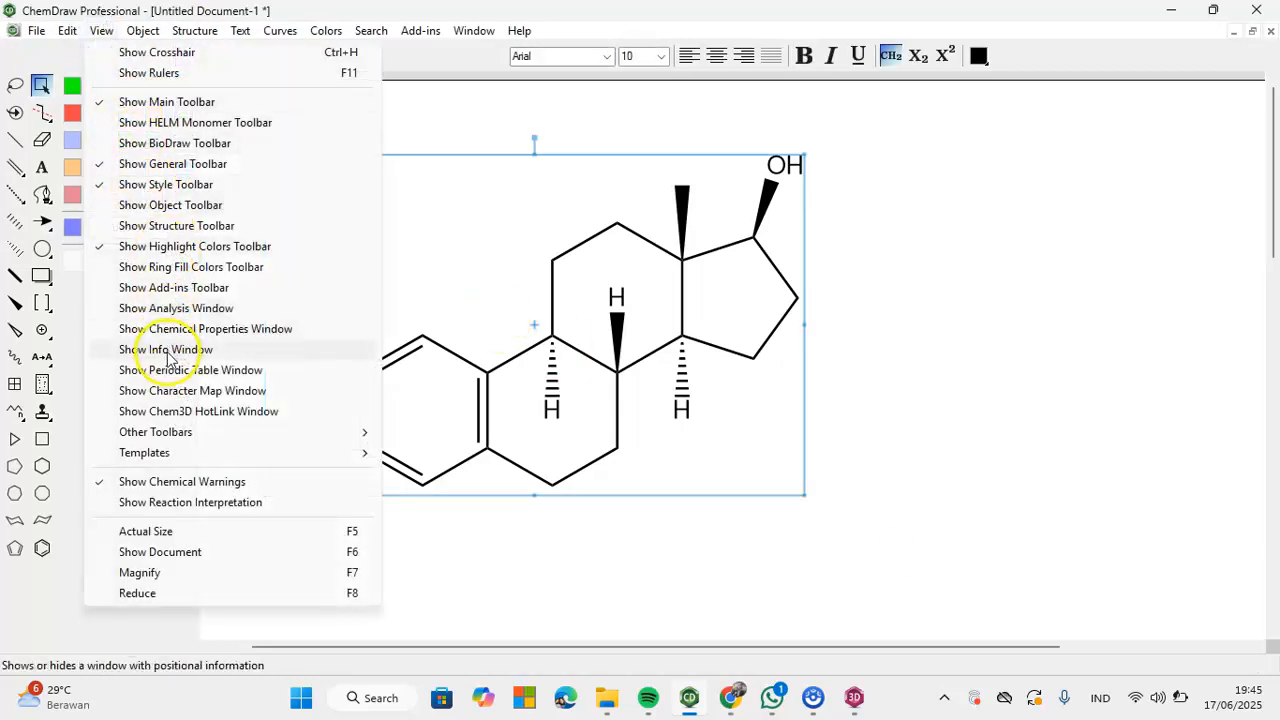
{"action": "left_click", "coordinate": [183, 413]}
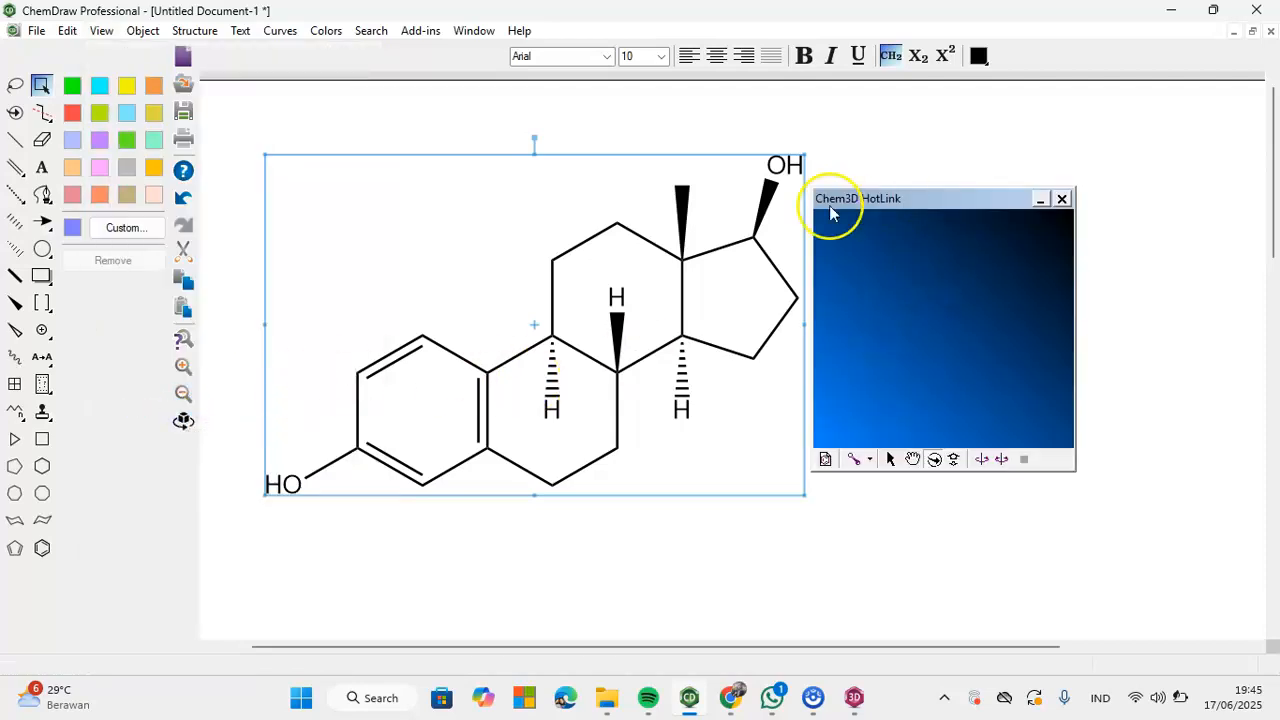
{"action": "left_click", "coordinate": [826, 462]}
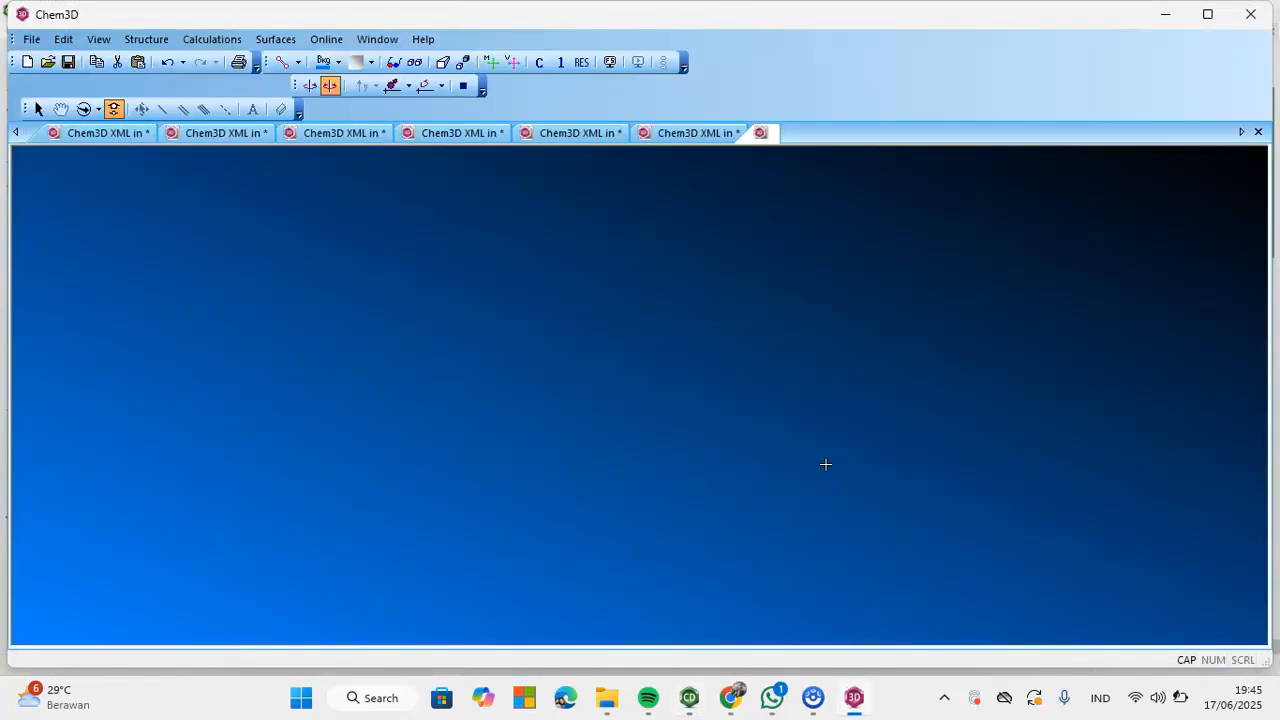
{"action": "left_click", "coordinate": [611, 409]}
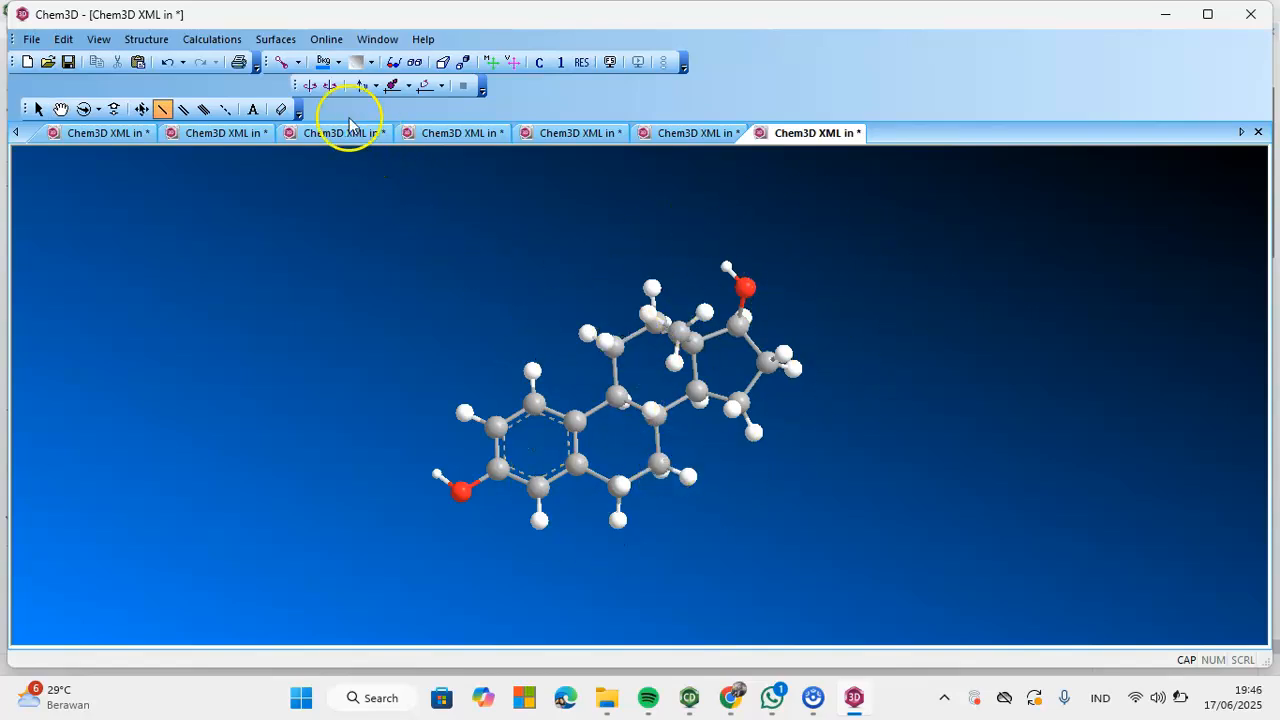
Step: Try the Sticks, Cylindrical Bonds and Space Filling display modes on the estradiol model, and return it to Ball & Stick
{"action": "left_click", "coordinate": [299, 62]}
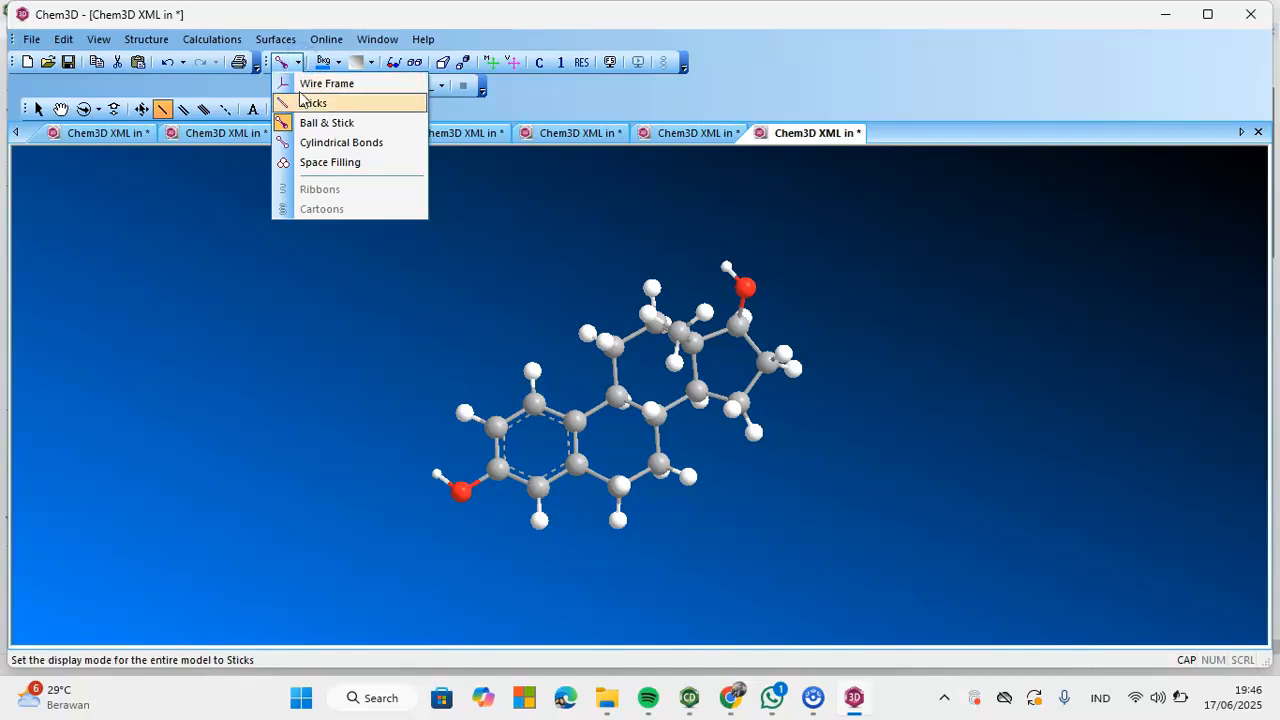
{"action": "left_click", "coordinate": [305, 102]}
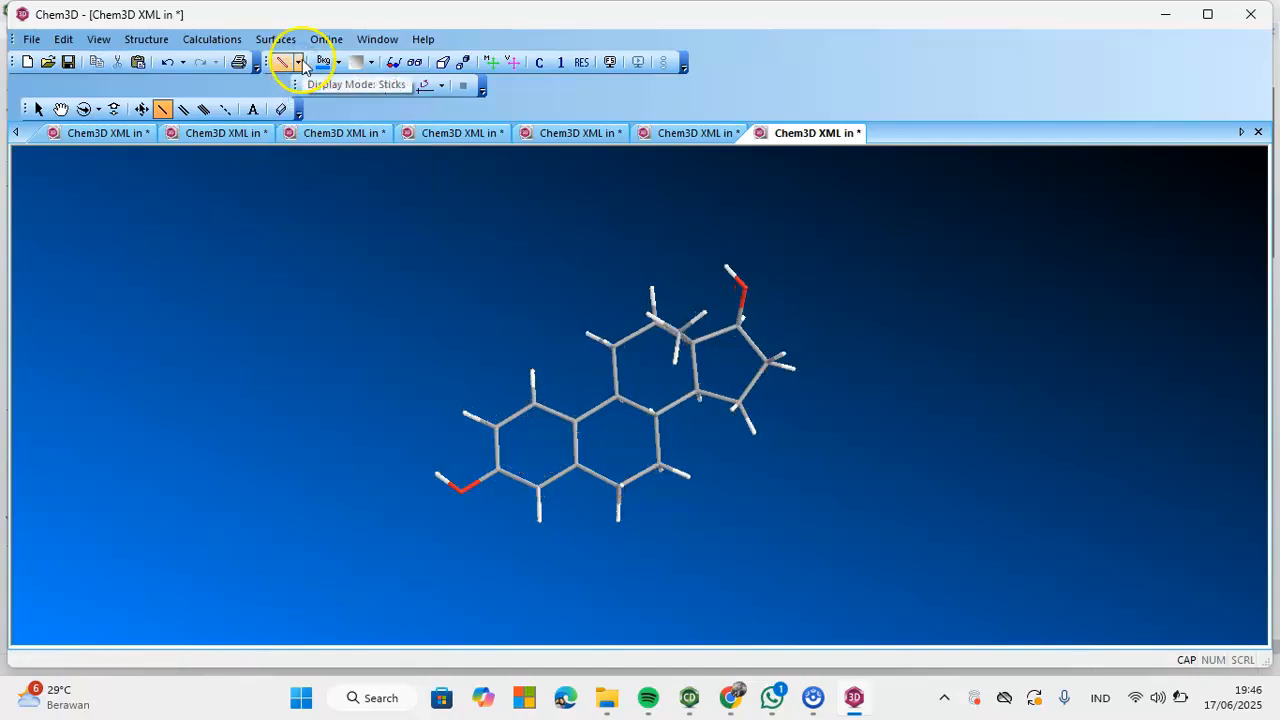
{"action": "left_click", "coordinate": [298, 62]}
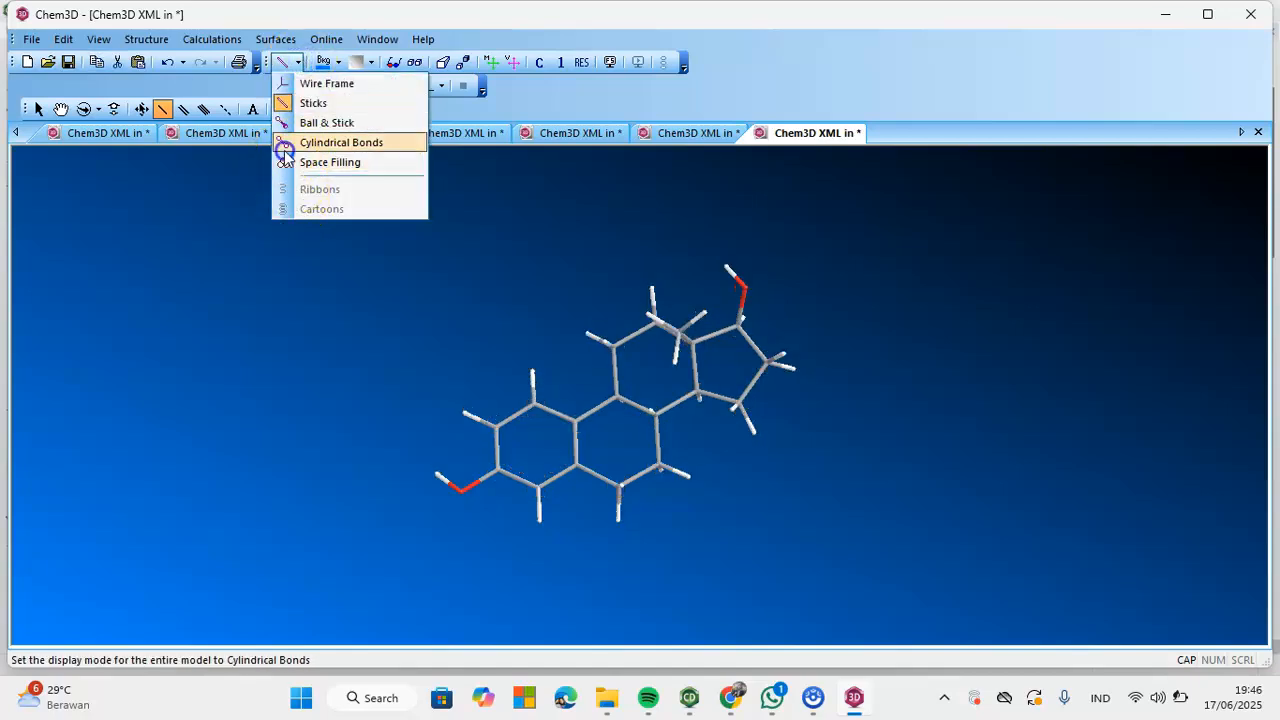
{"action": "left_click", "coordinate": [284, 146]}
{"action": "left_click", "coordinate": [289, 62]}
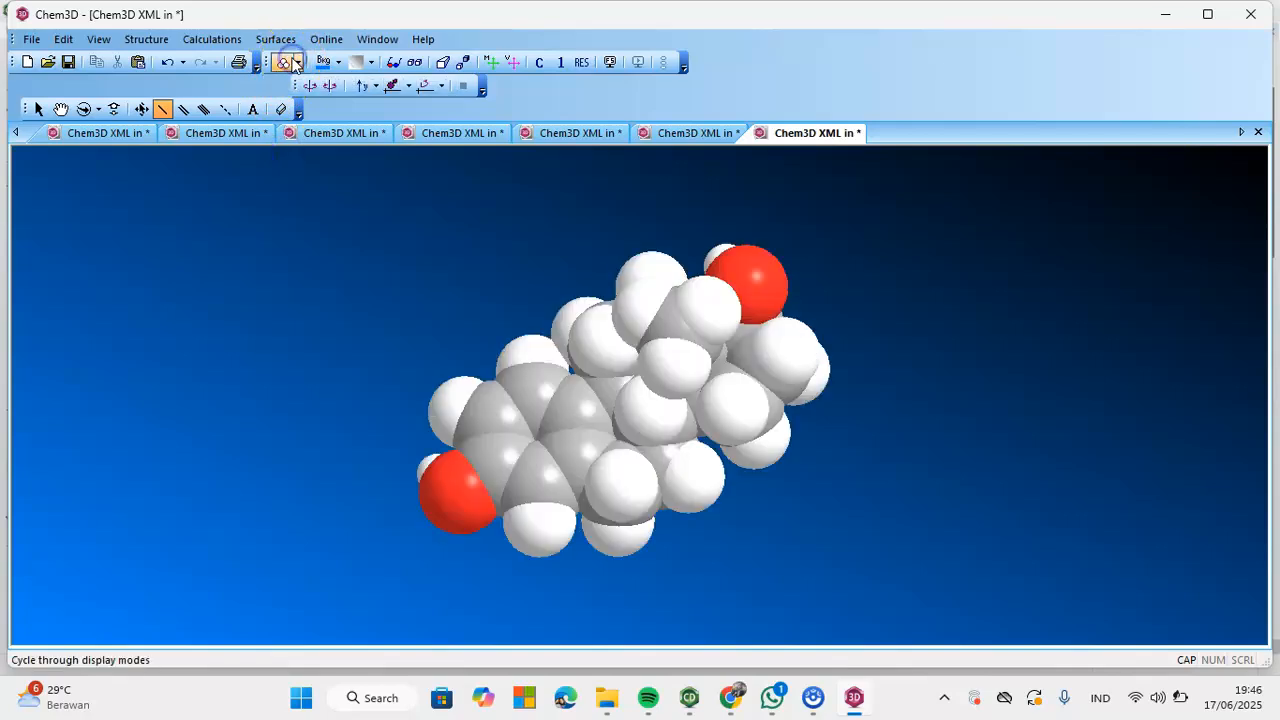
{"action": "left_click", "coordinate": [298, 62]}
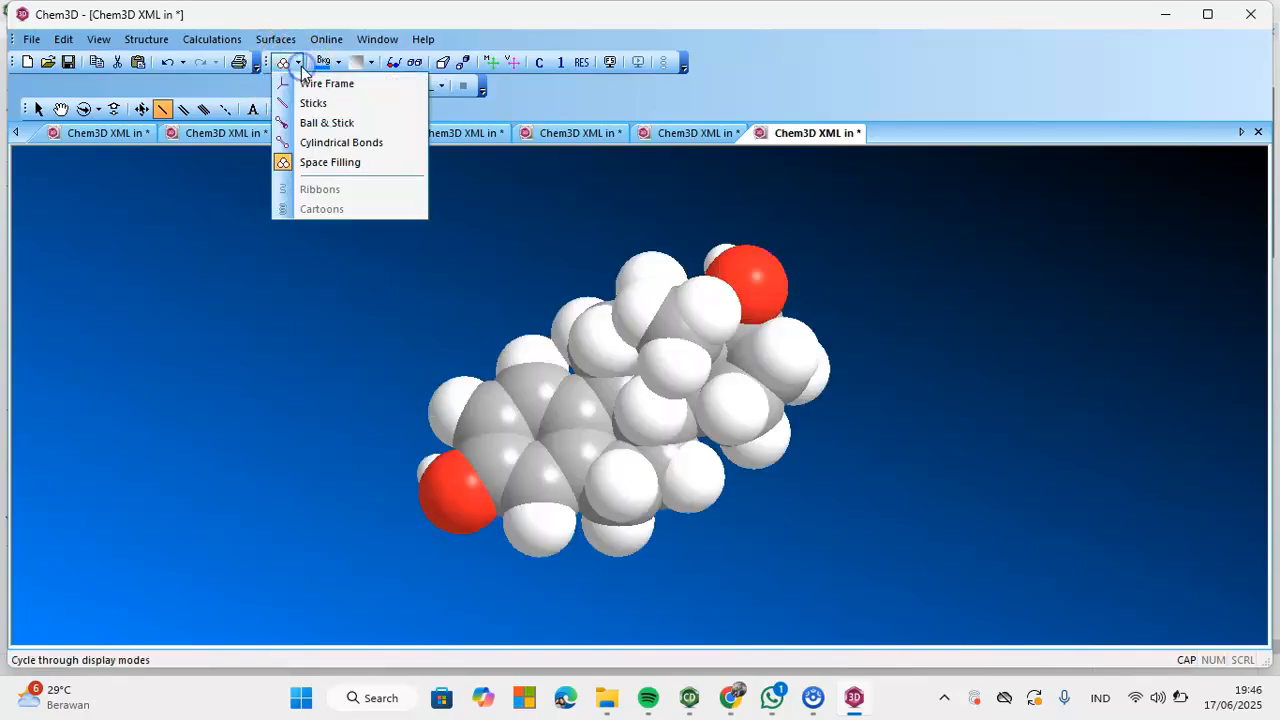
{"action": "left_click", "coordinate": [298, 121]}
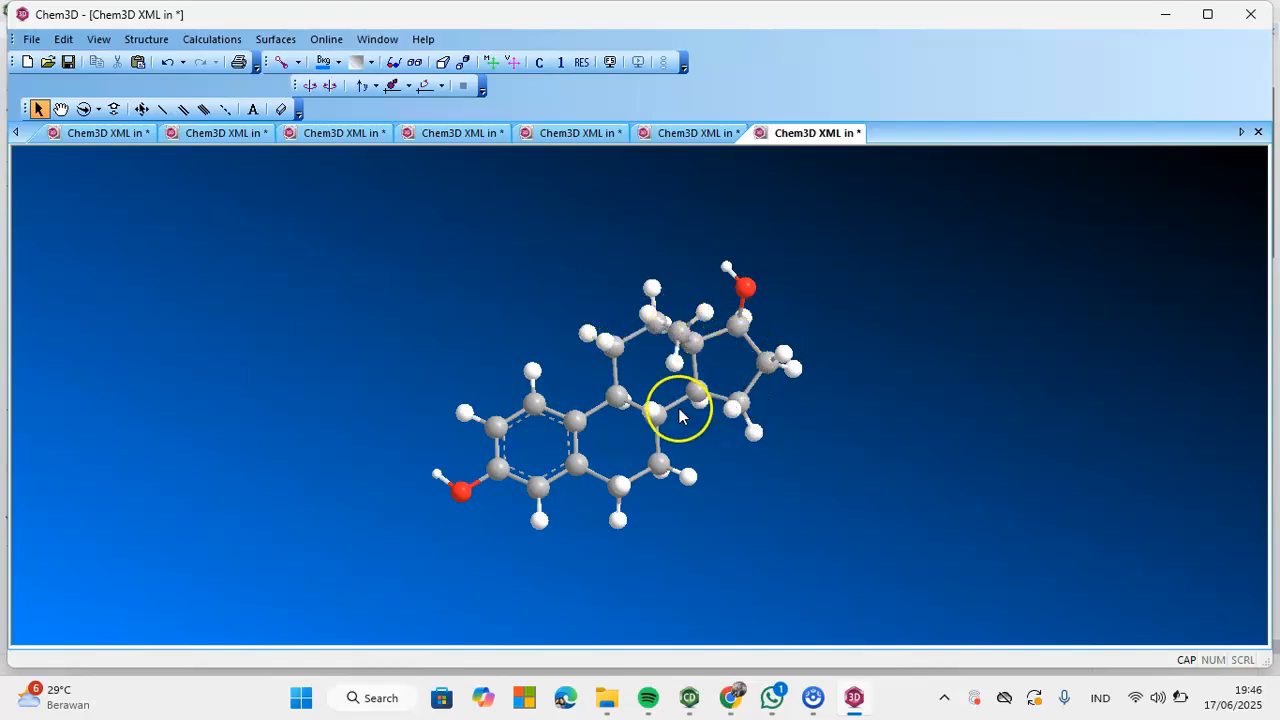
Step: Move the estradiol model slightly to the right with the Translate tool
{"action": "left_click", "coordinate": [60, 109]}
{"action": "mouse_move", "coordinate": [600, 409]}
{"action": "left_mouse_down"}
{"action": "mouse_move", "coordinate": [410, 376]}
{"action": "mouse_move", "coordinate": [913, 334]}
{"action": "mouse_move", "coordinate": [980, 489]}
{"action": "mouse_move", "coordinate": [360, 371]}
{"action": "mouse_move", "coordinate": [418, 461]}
{"action": "mouse_move", "coordinate": [616, 429]}
{"action": "mouse_move", "coordinate": [619, 391]}
{"action": "mouse_move", "coordinate": [624, 410]}
{"action": "left_mouse_up"}
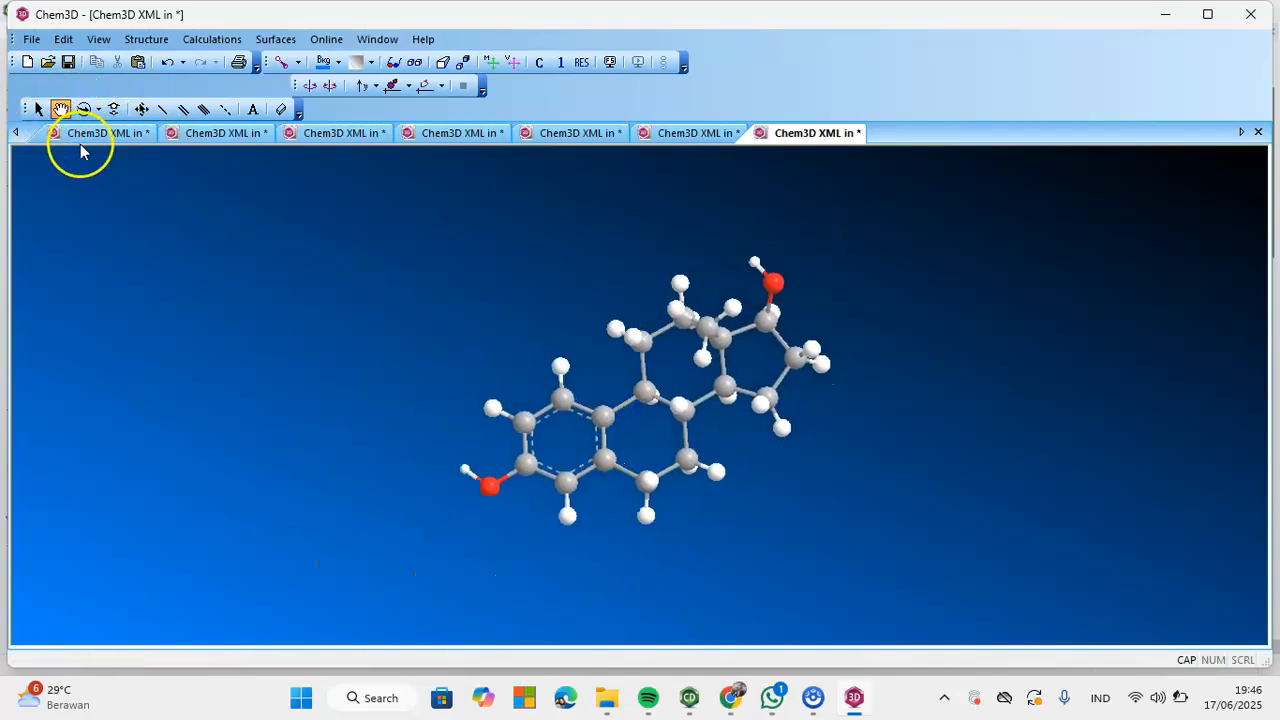
Step: Rotate the estradiol model until its aromatic ring faces the opposite side, and start it spinning
{"action": "left_click", "coordinate": [80, 115]}
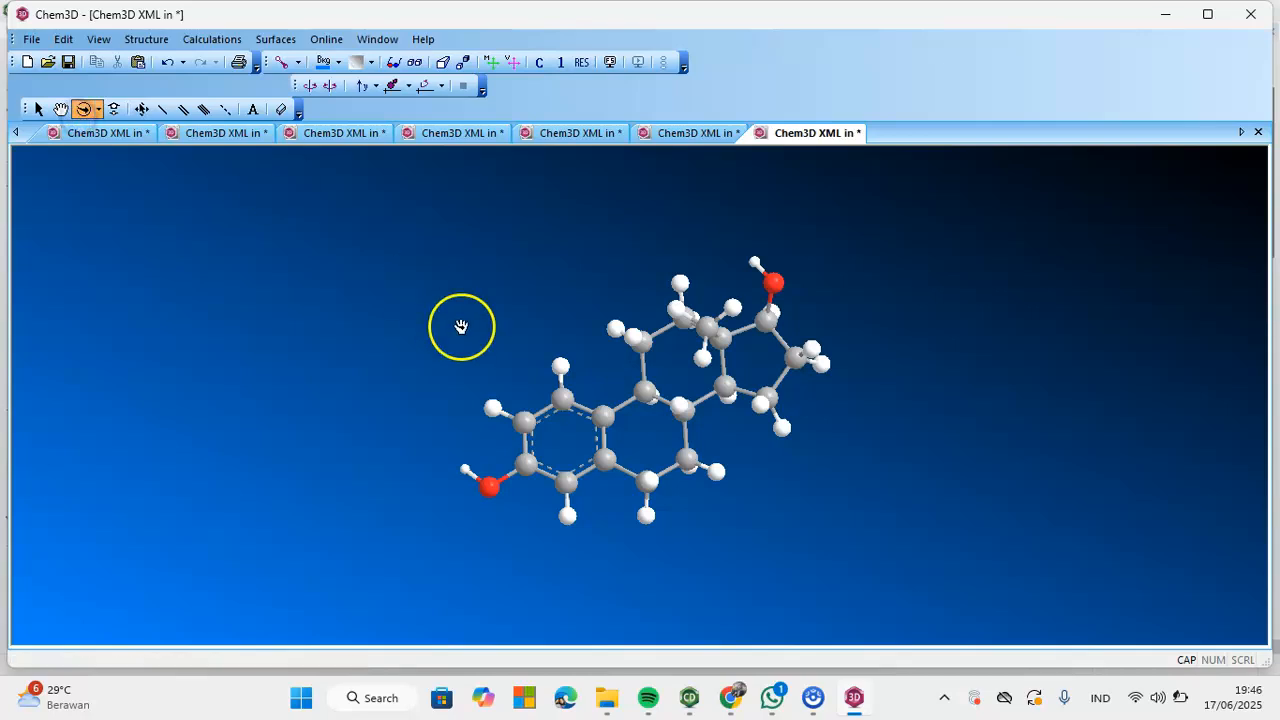
{"action": "left_click_drag", "start_coordinate": [561, 389], "coordinate": [846, 449]}
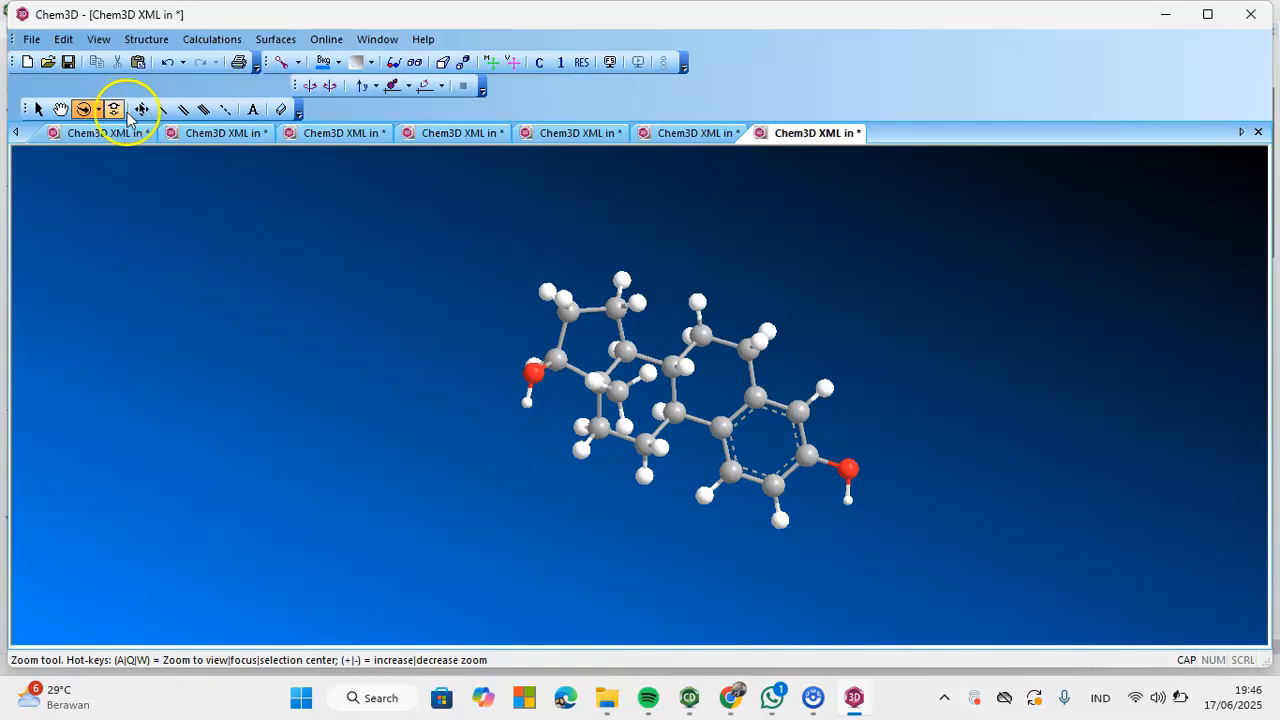
{"action": "left_click", "coordinate": [113, 110]}
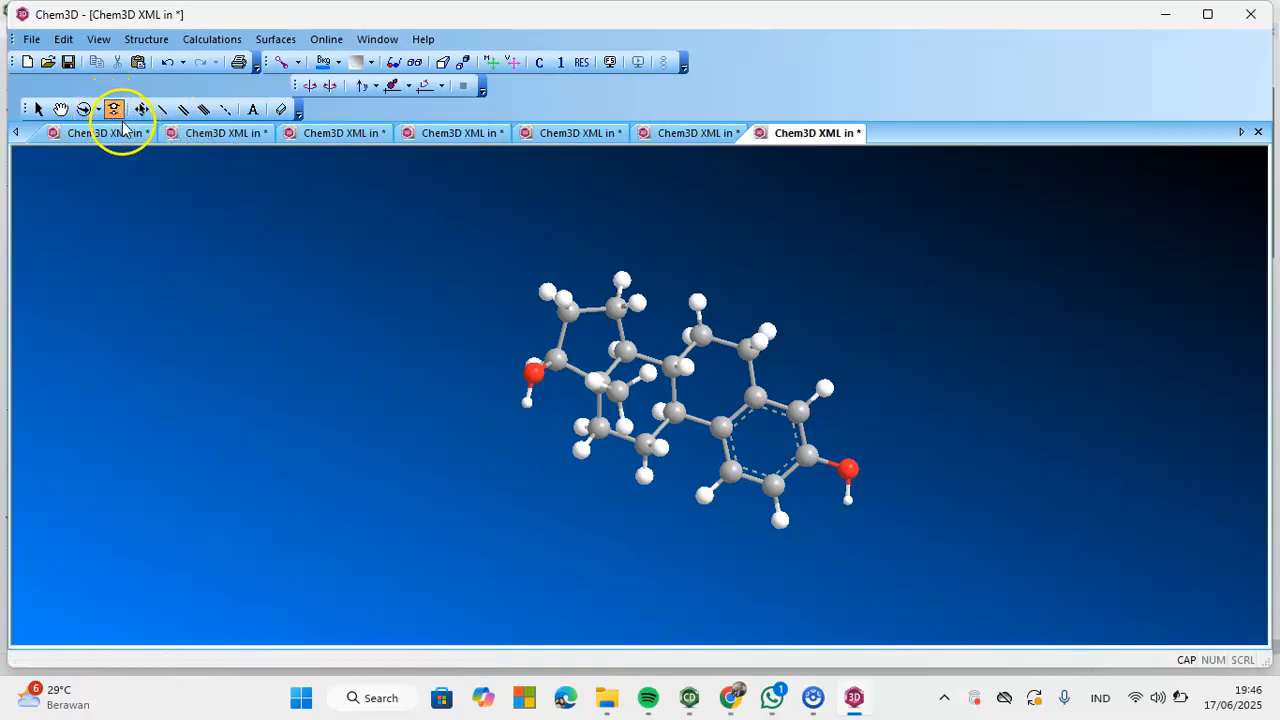
{"action": "left_click", "coordinate": [309, 85]}
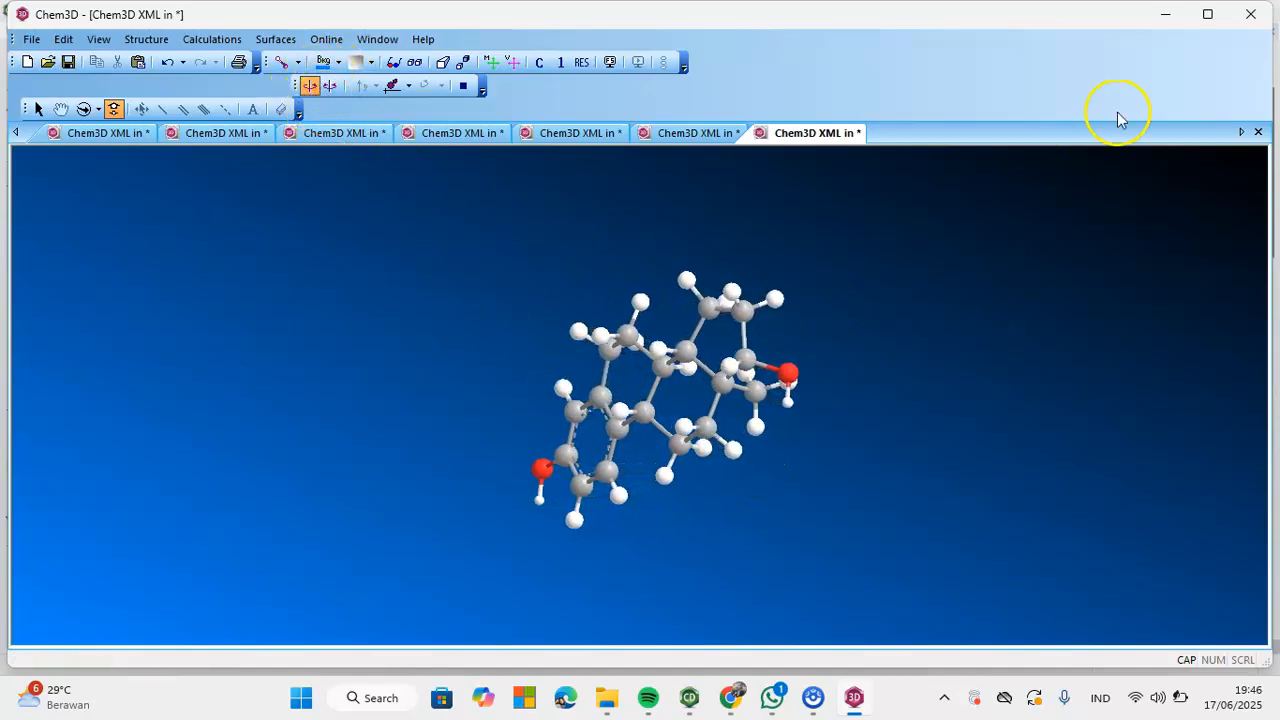
Step: Return to ChemDraw, delete the estradiol structure from the page and close the Chem3D HotLink window
{"action": "left_click", "coordinate": [1166, 14]}
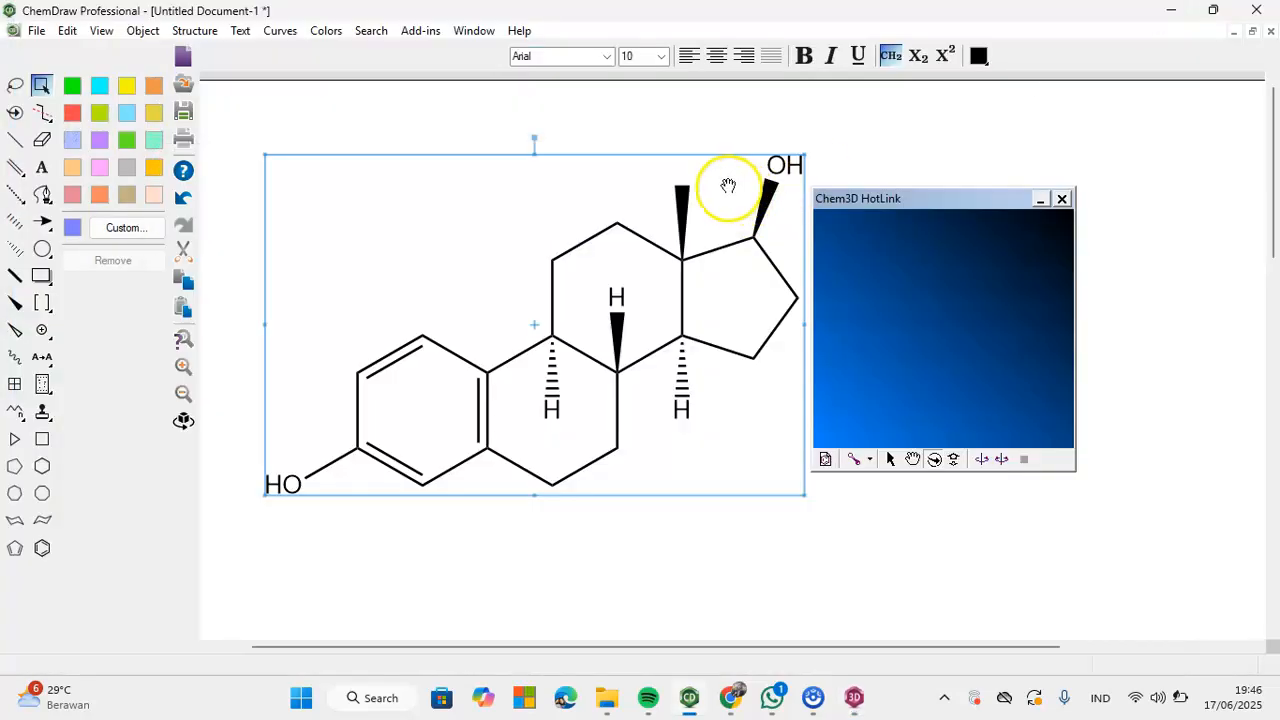
{"action": "key", "text": "Delete"}
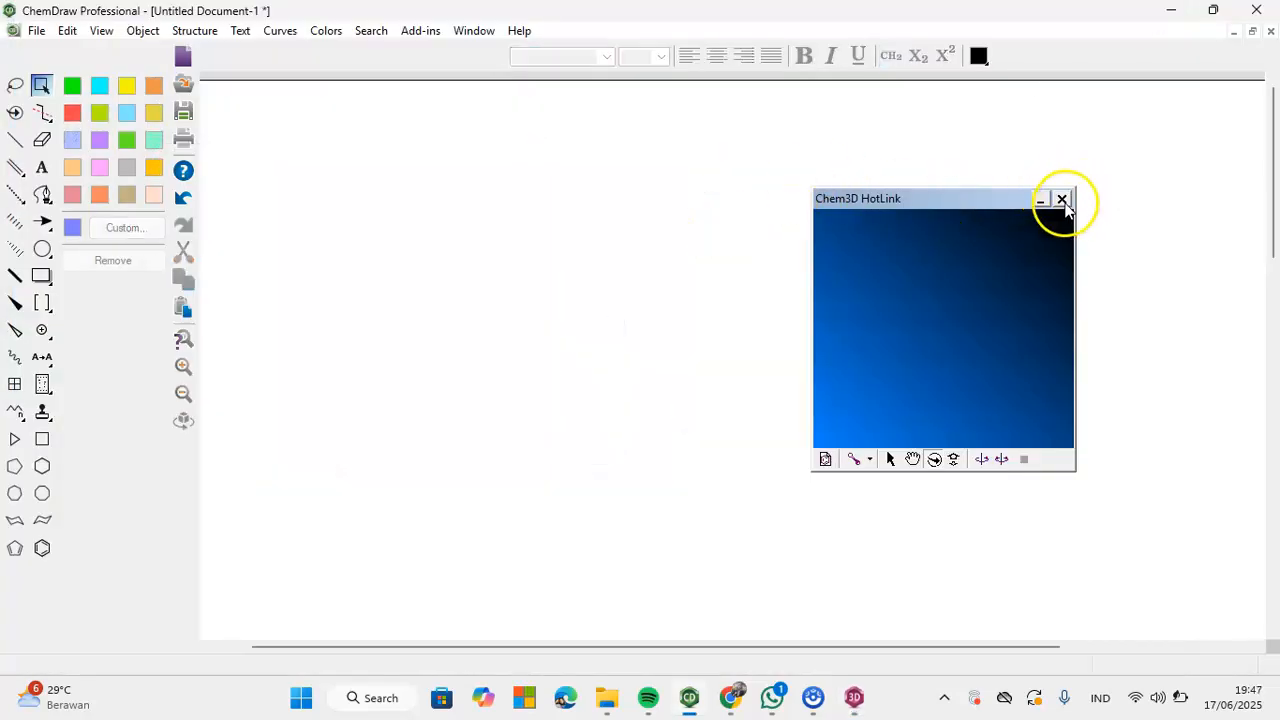
{"action": "left_click", "coordinate": [1063, 203]}
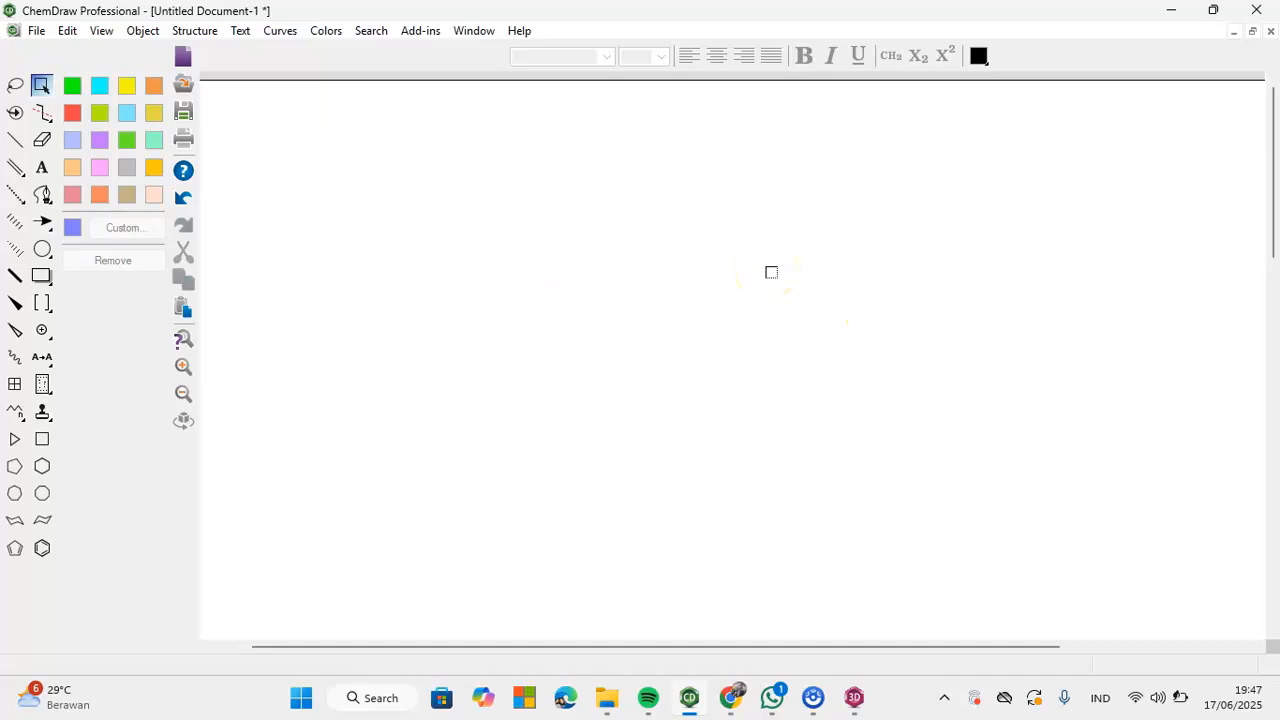
Step: Start inserting a structure by name with the old name cleared, and switch to the WhatsApp chat listing the compound names
{"action": "key", "text": "ctrl+shift+n"}
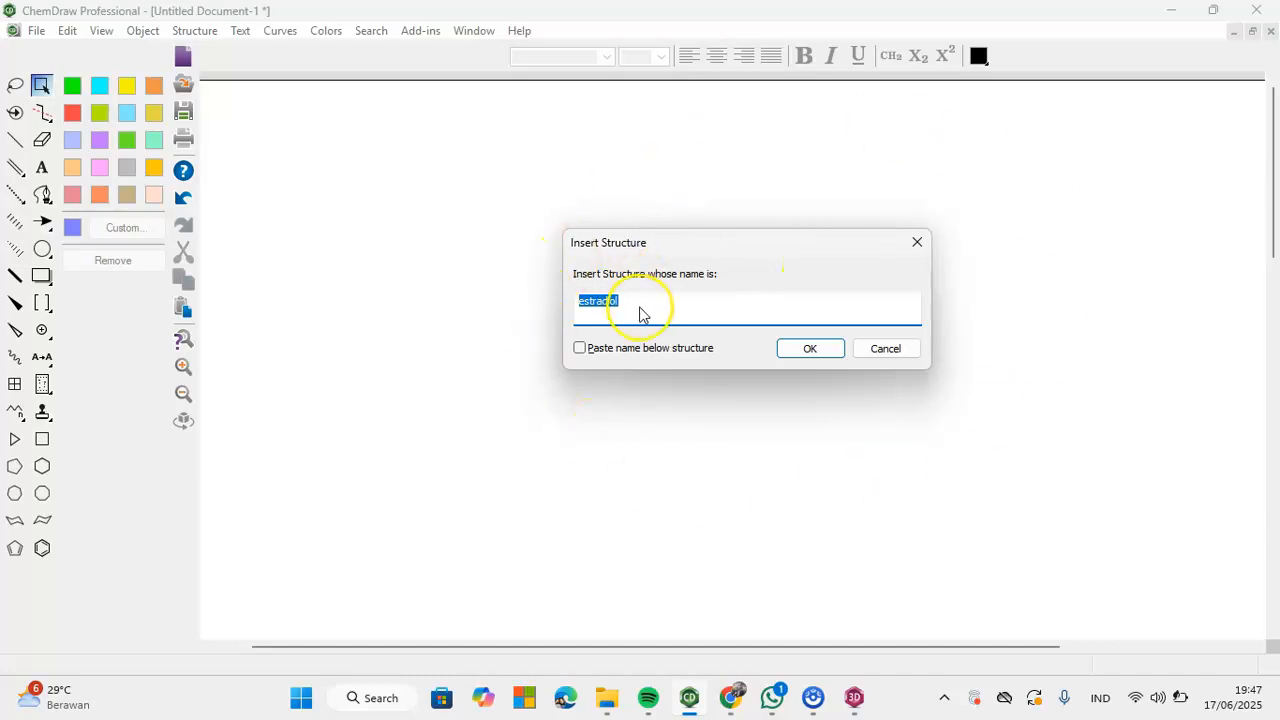
{"action": "mouse_move", "coordinate": [770, 700]}
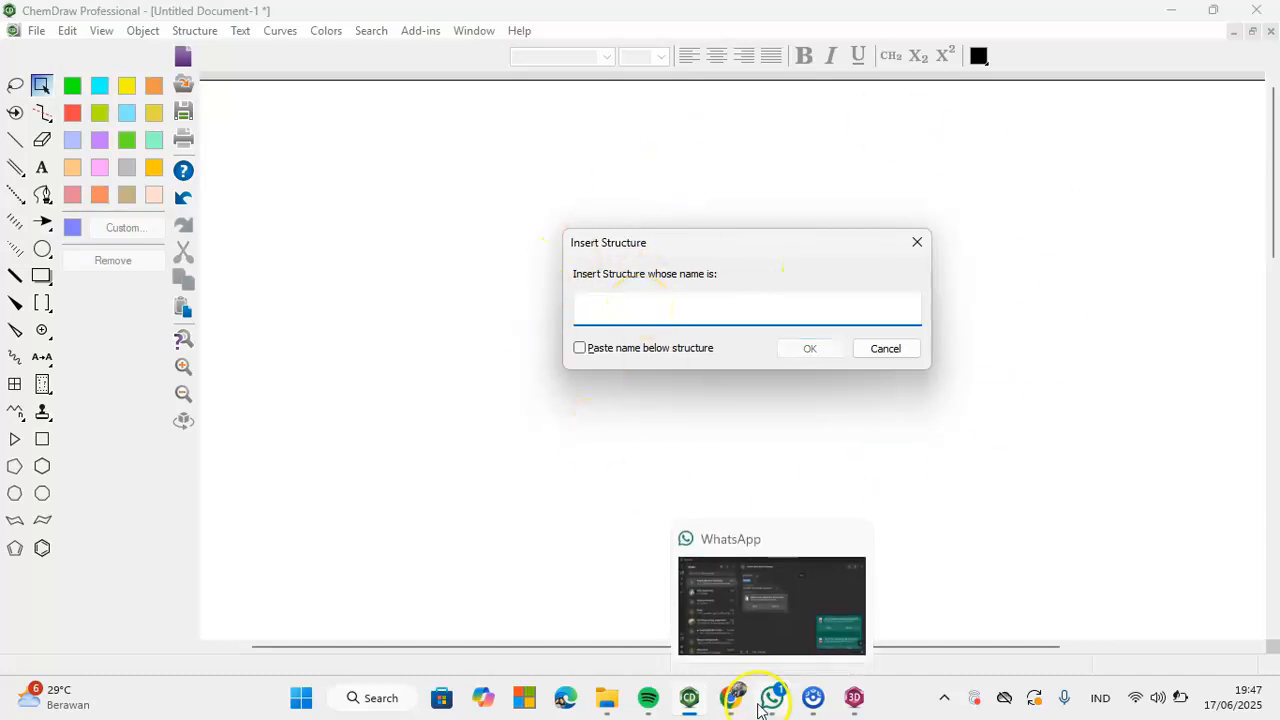
{"action": "left_click", "coordinate": [781, 604]}
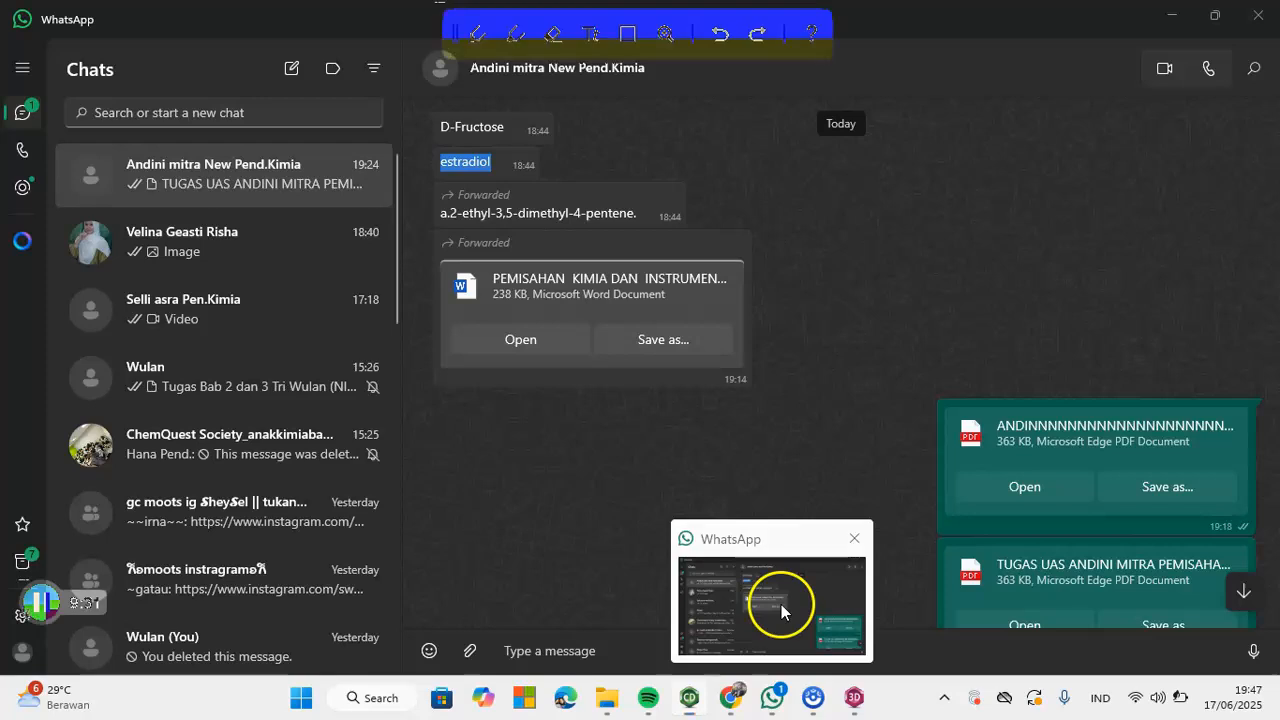
{"action": "double_click", "coordinate": [505, 127]}
{"action": "left_click", "coordinate": [505, 127]}
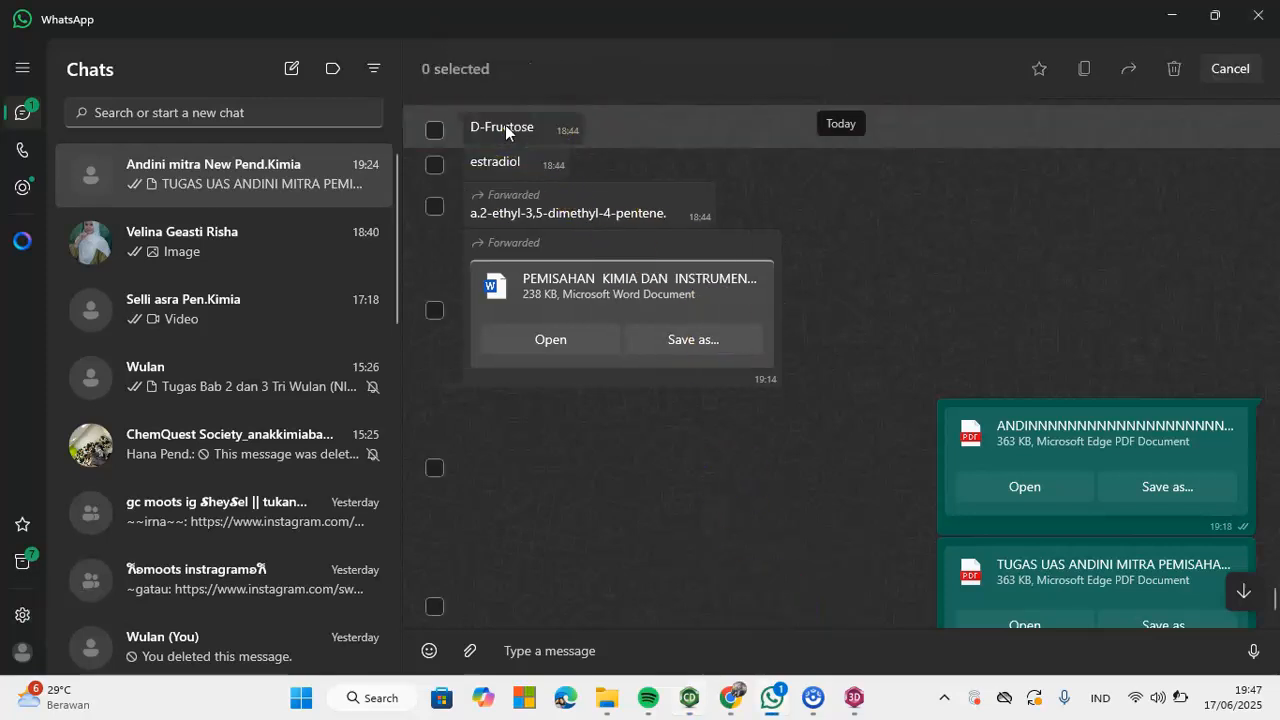
{"action": "left_click", "coordinate": [670, 128]}
{"action": "left_click", "coordinate": [755, 514]}
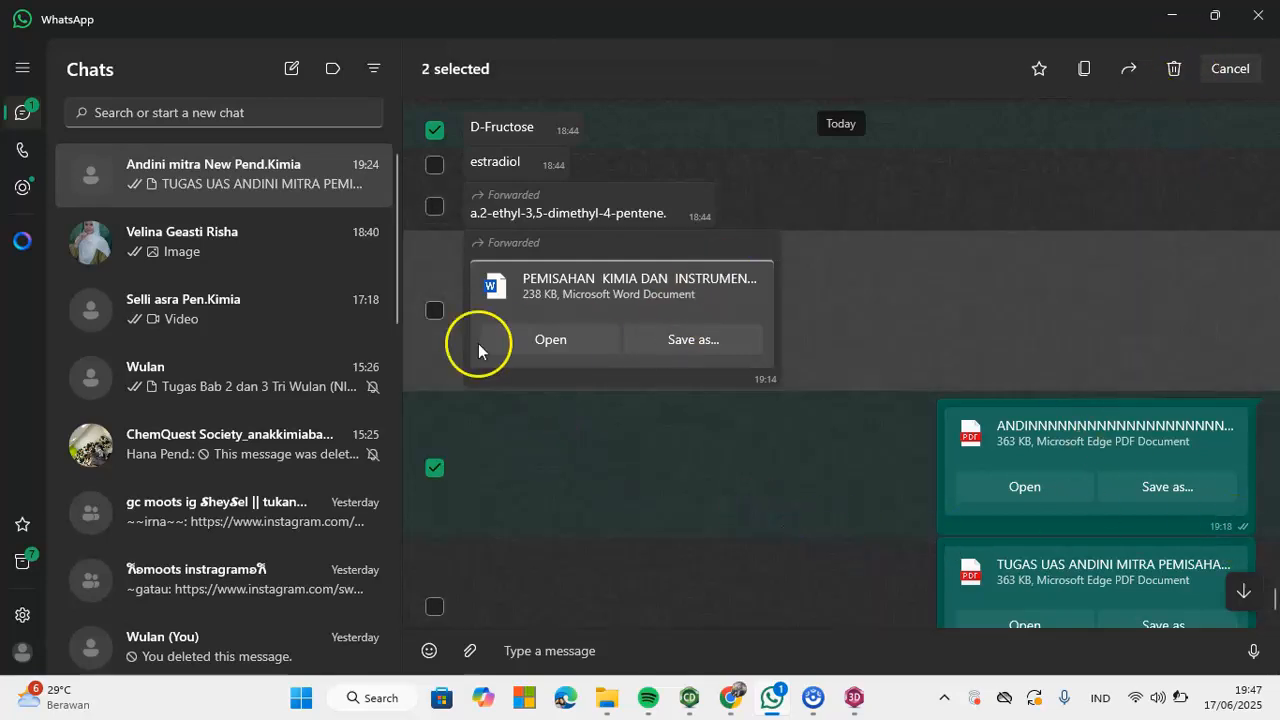
{"action": "double_click", "coordinate": [282, 245]}
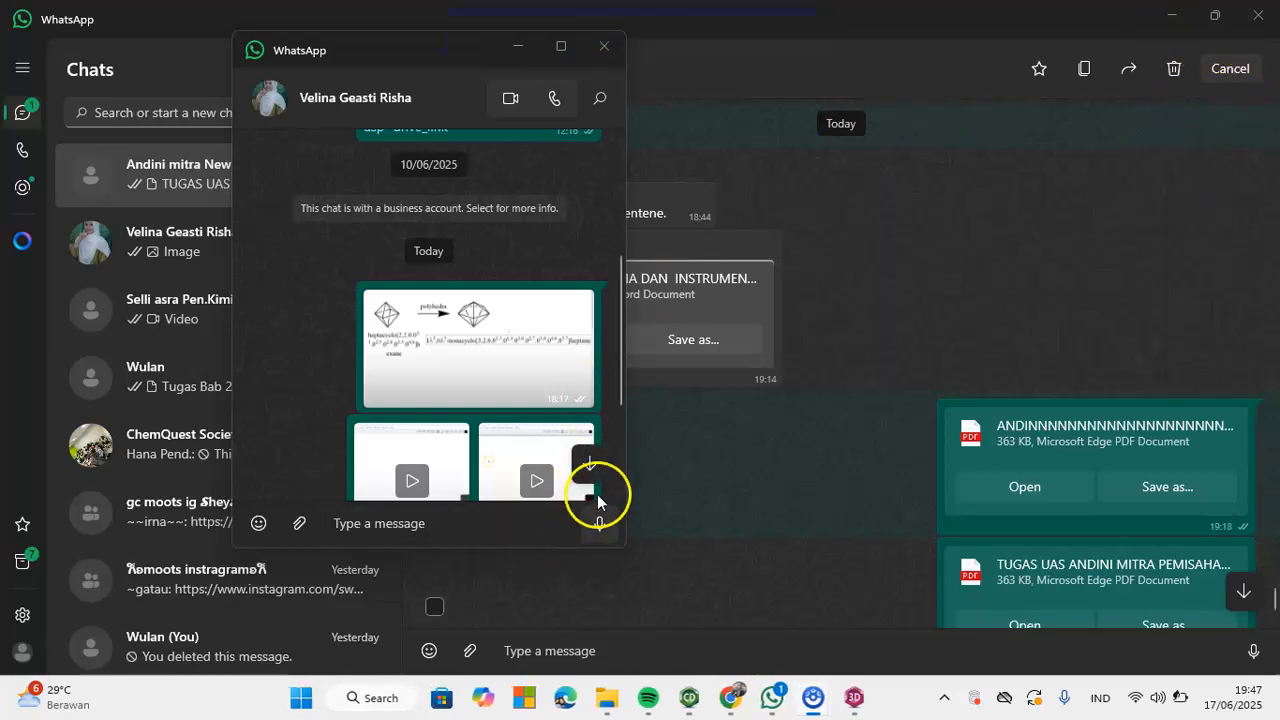
{"action": "left_click", "coordinate": [169, 205]}
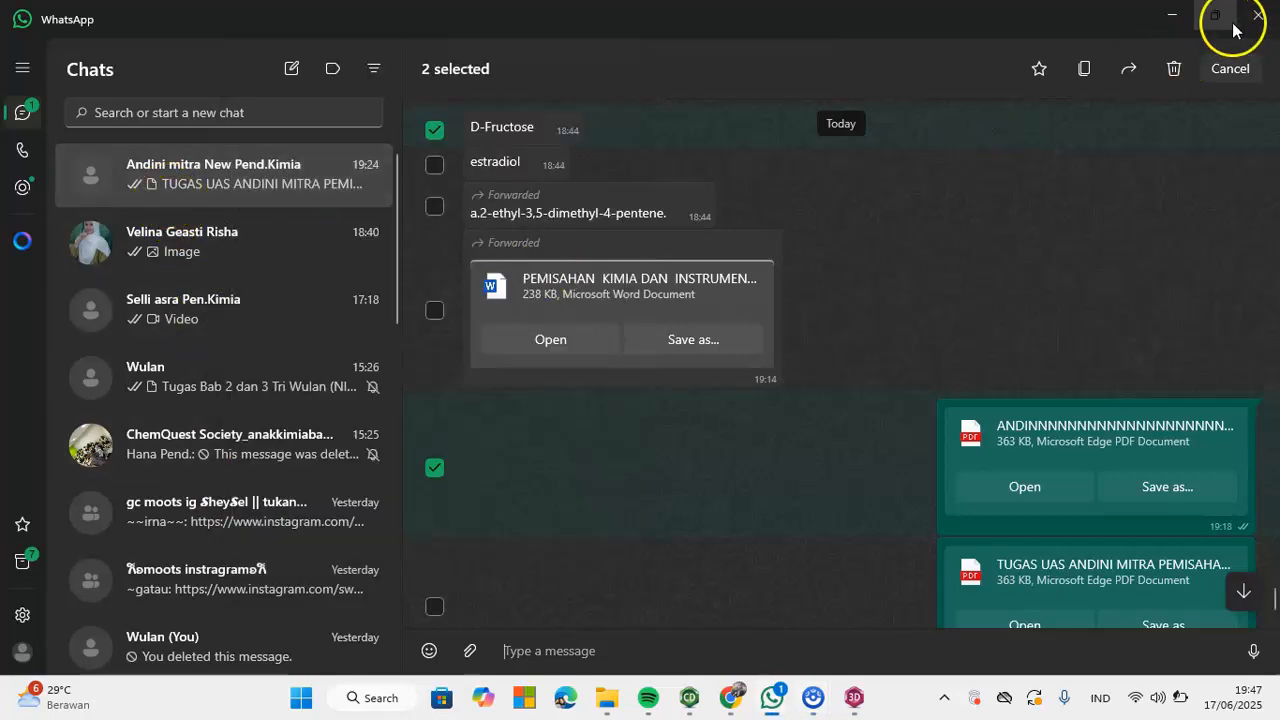
{"action": "left_click", "coordinate": [1206, 72]}
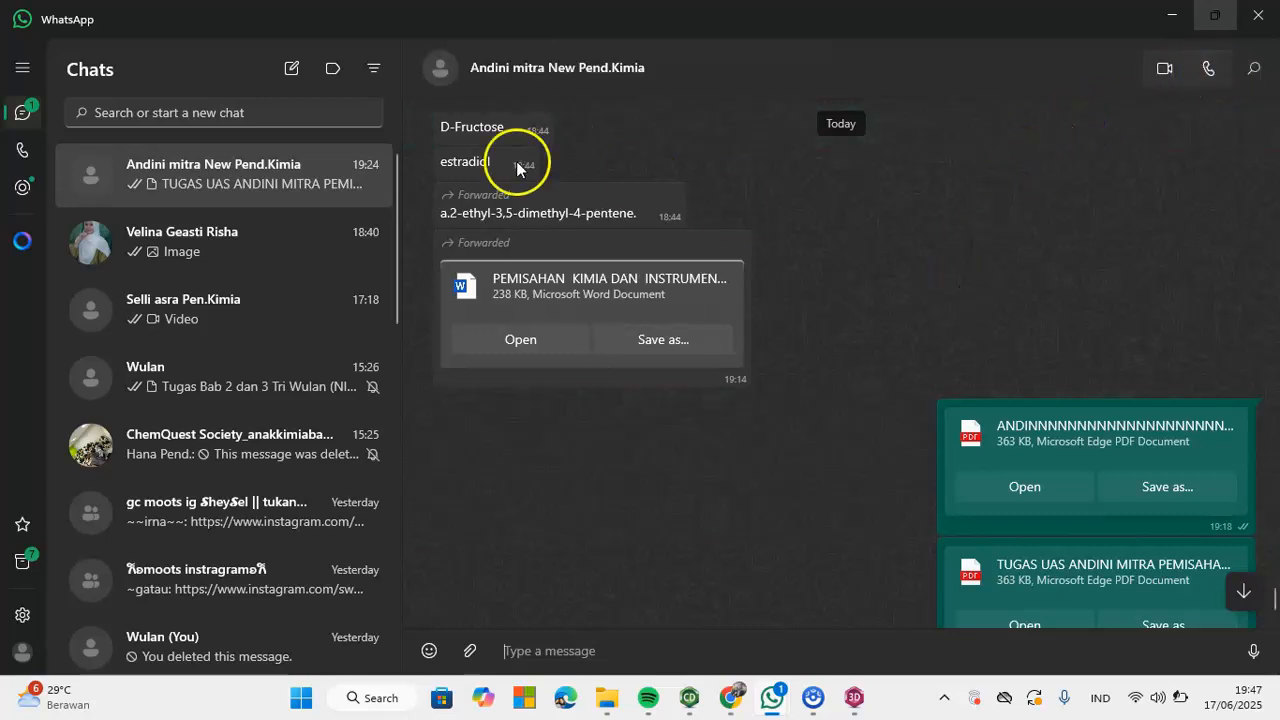
Step: Copy the name D-Fructose from the chat and insert the structure with that name in ChemDraw
{"action": "left_click_drag", "start_coordinate": [503, 126], "coordinate": [434, 125]}
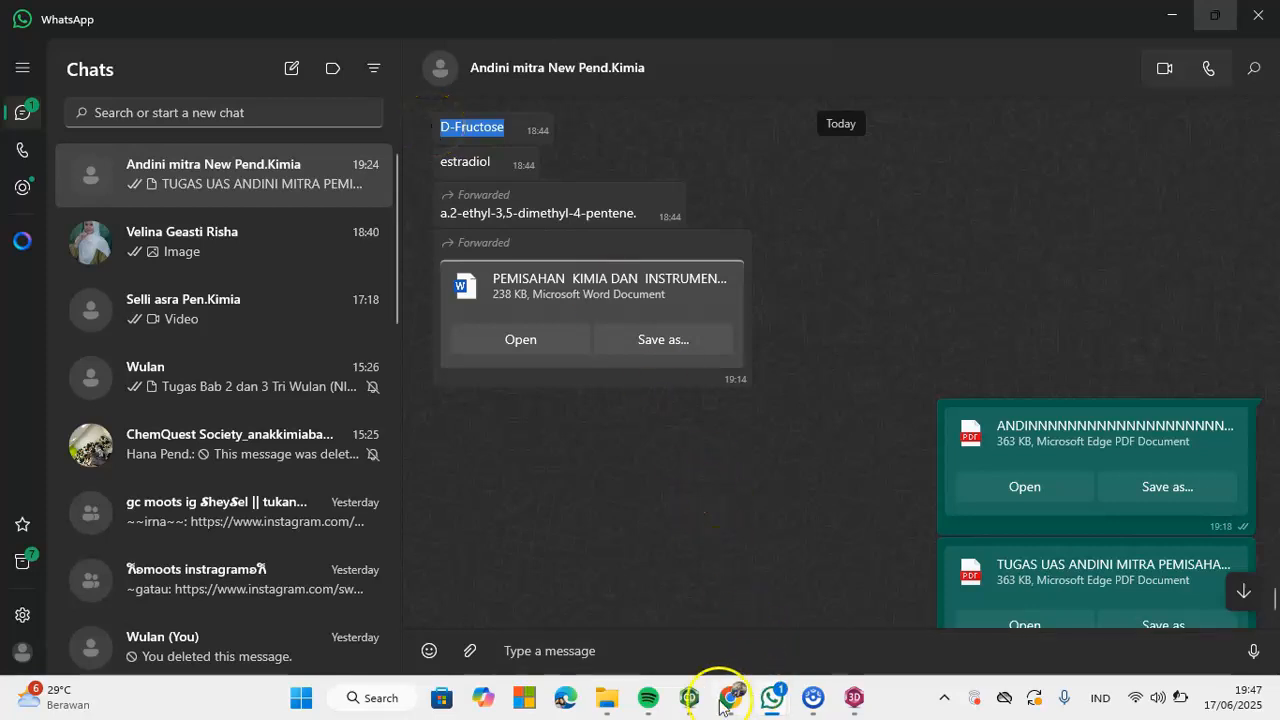
{"action": "mouse_move", "coordinate": [694, 708]}
{"action": "left_click", "coordinate": [681, 618]}
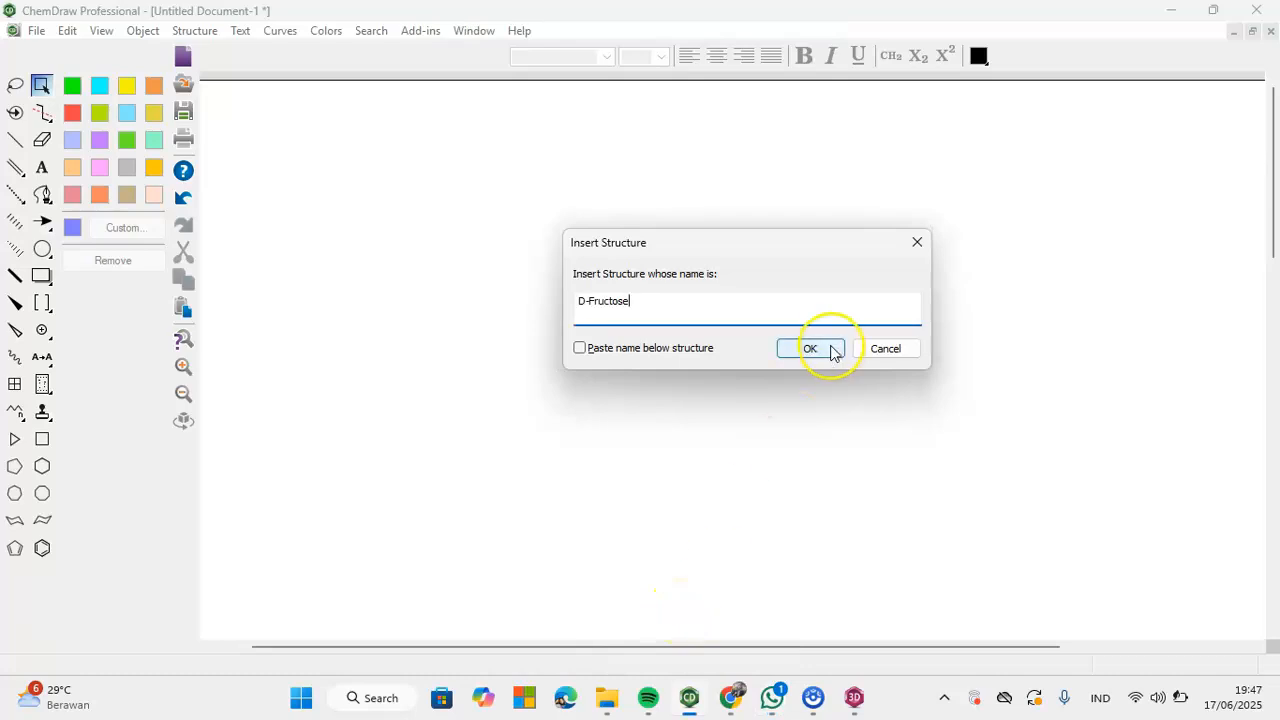
{"action": "left_click", "coordinate": [832, 350]}
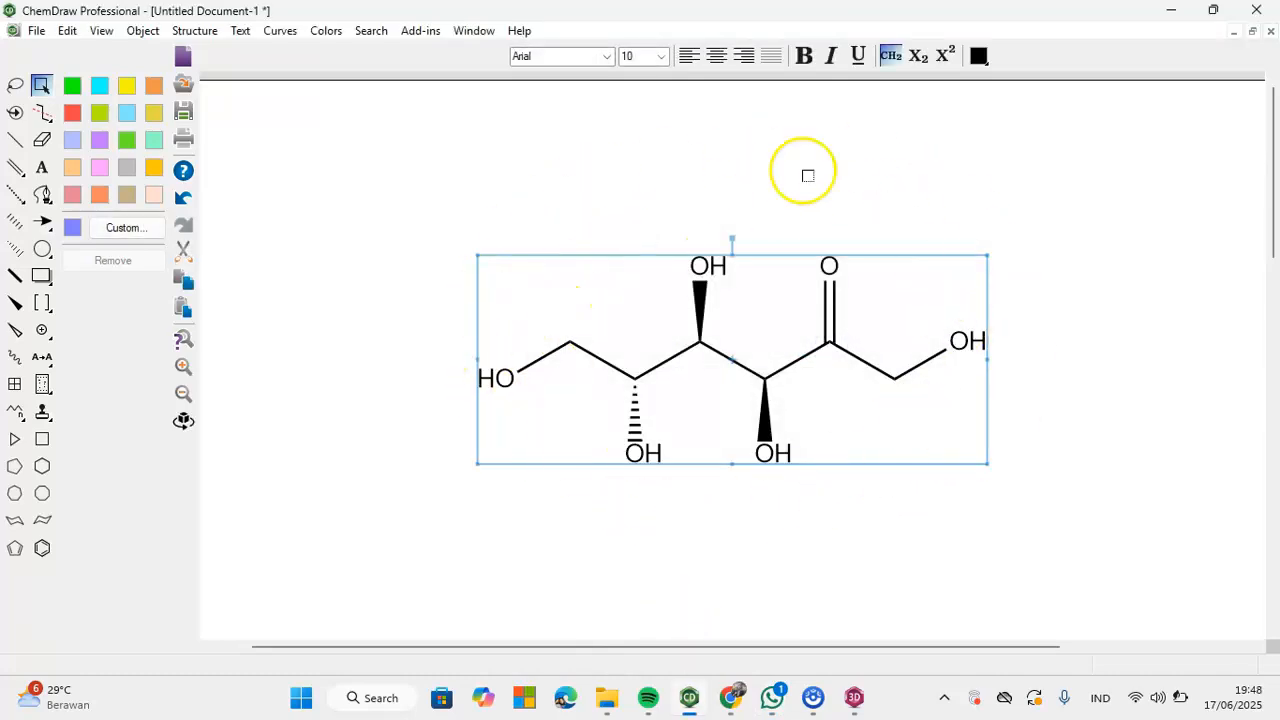
Step: Move the D-Fructose structure toward the page's upper-left area and copy it
{"action": "left_click_drag", "start_coordinate": [602, 320], "coordinate": [419, 216]}
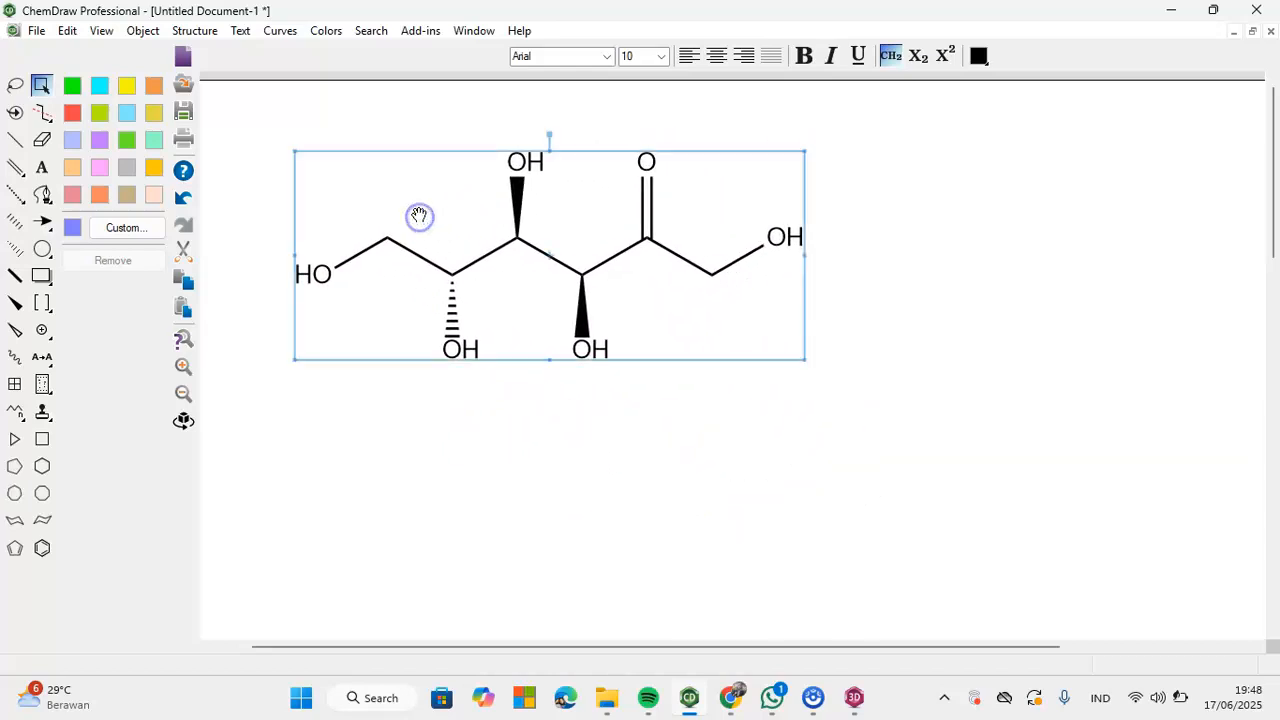
{"action": "right_click", "coordinate": [598, 233]}
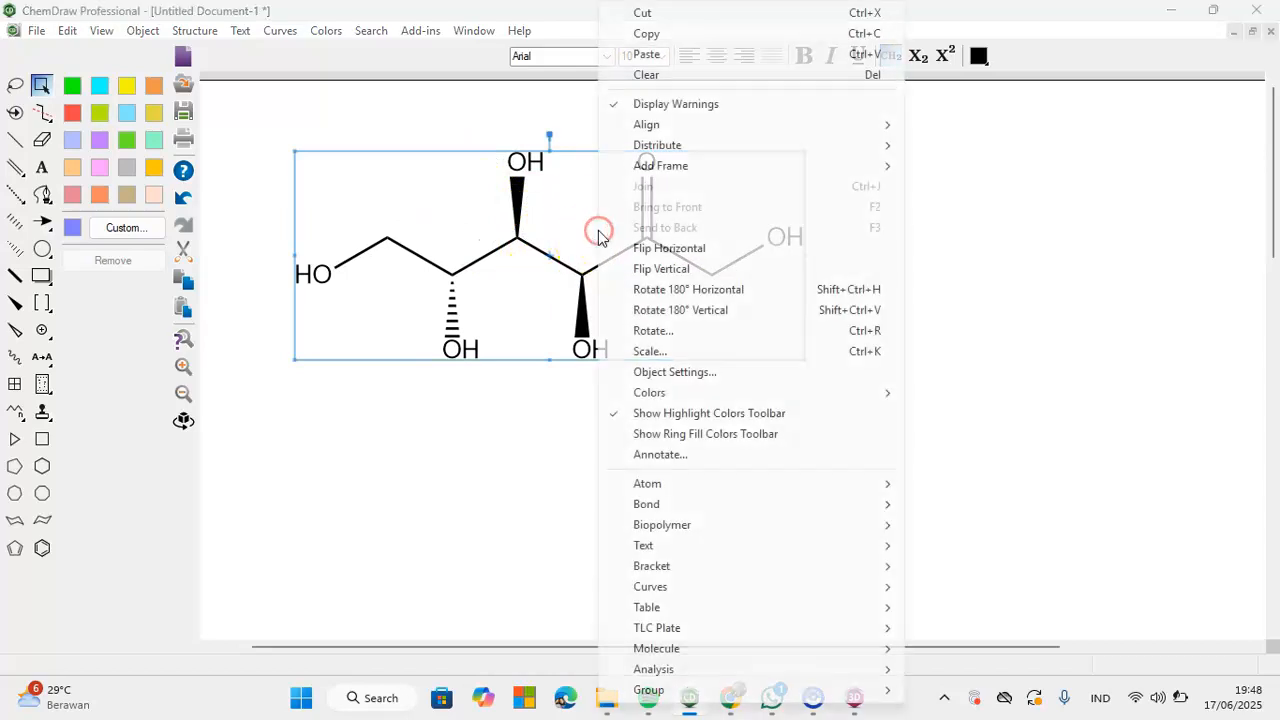
{"action": "left_click", "coordinate": [625, 36]}
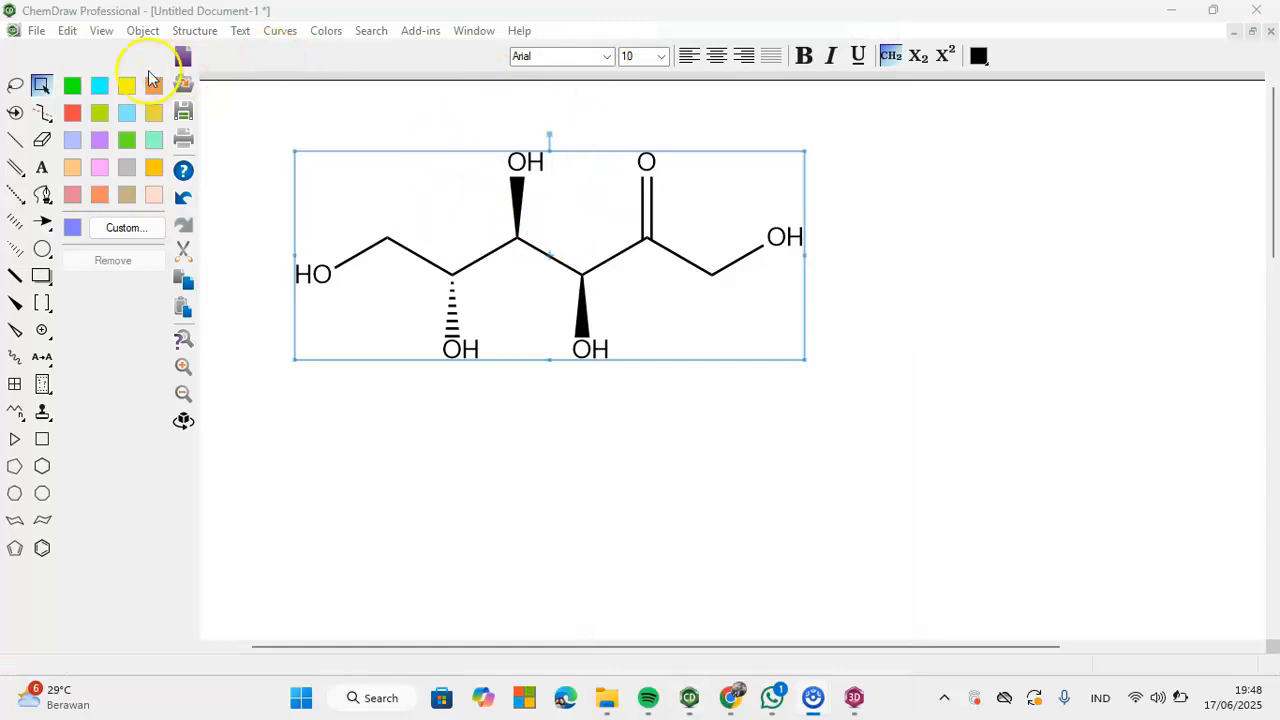
Step: Select the whole D-Fructose structure again and open it as a 3D model in Chem3D through the Chem3D HotLink window
{"action": "left_click", "coordinate": [104, 36]}
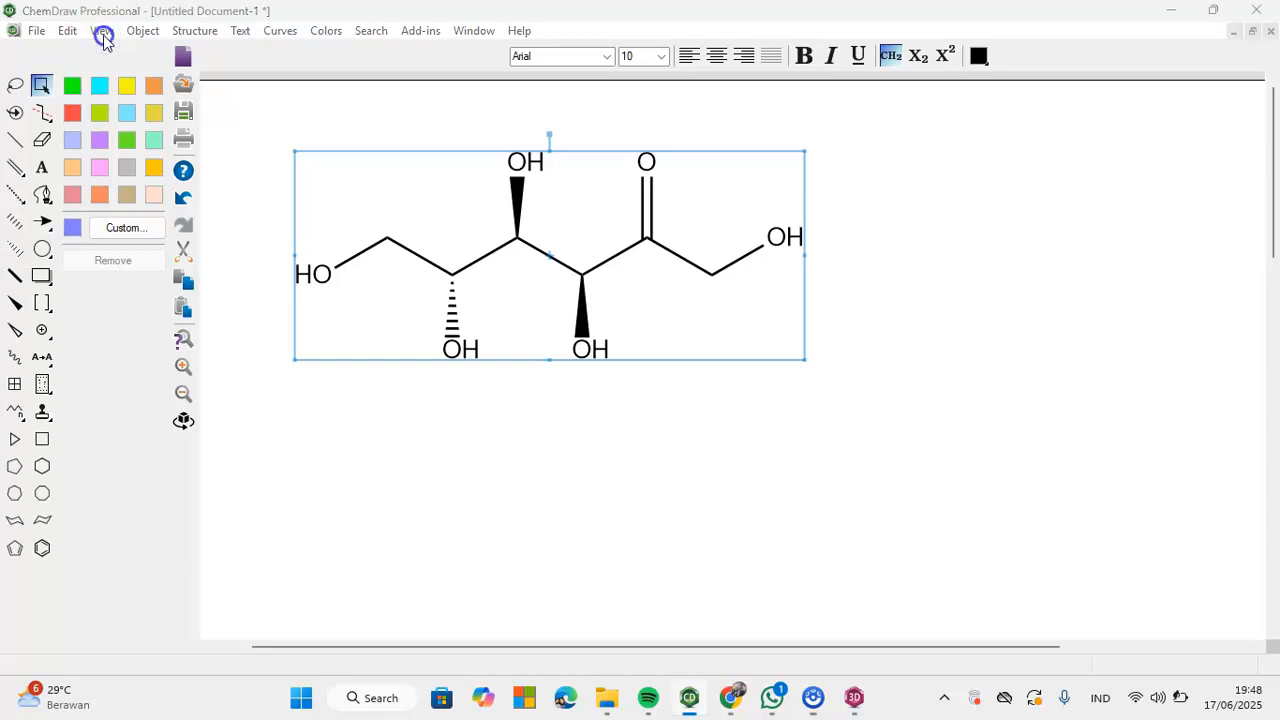
{"action": "left_click", "coordinate": [104, 36]}
{"action": "left_click", "coordinate": [236, 131]}
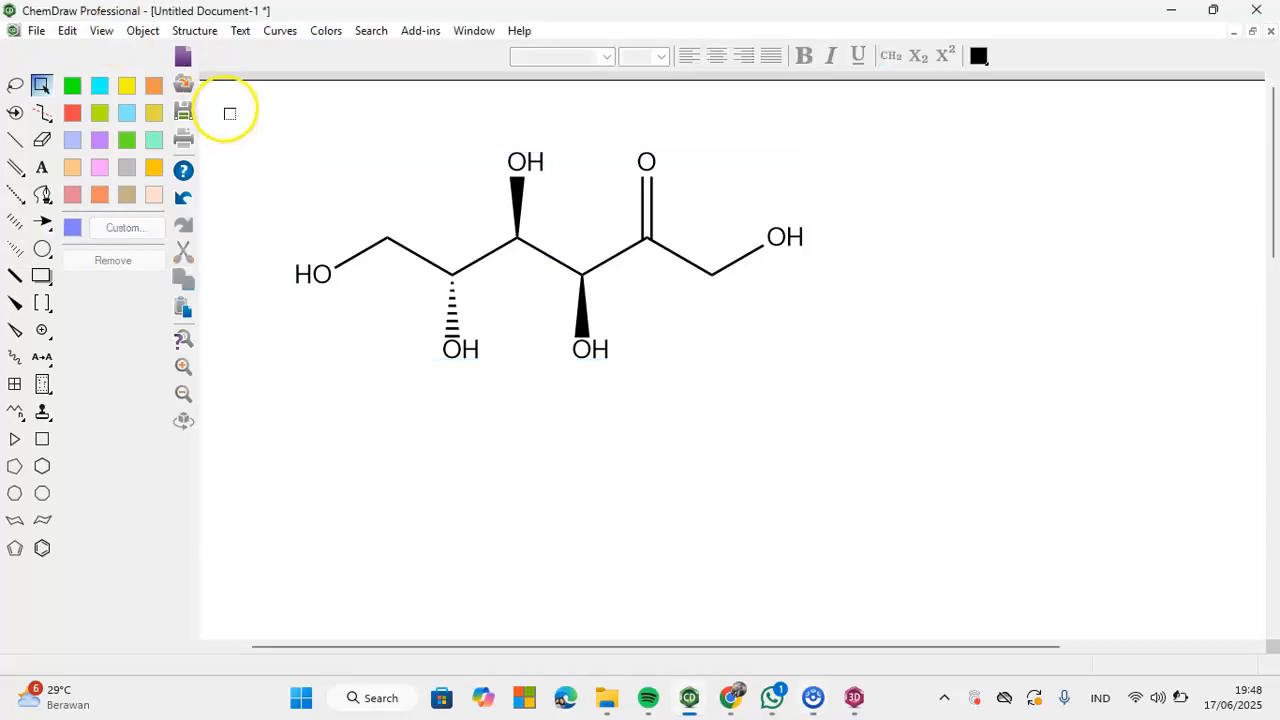
{"action": "left_click_drag", "start_coordinate": [609, 433], "coordinate": [894, 466]}
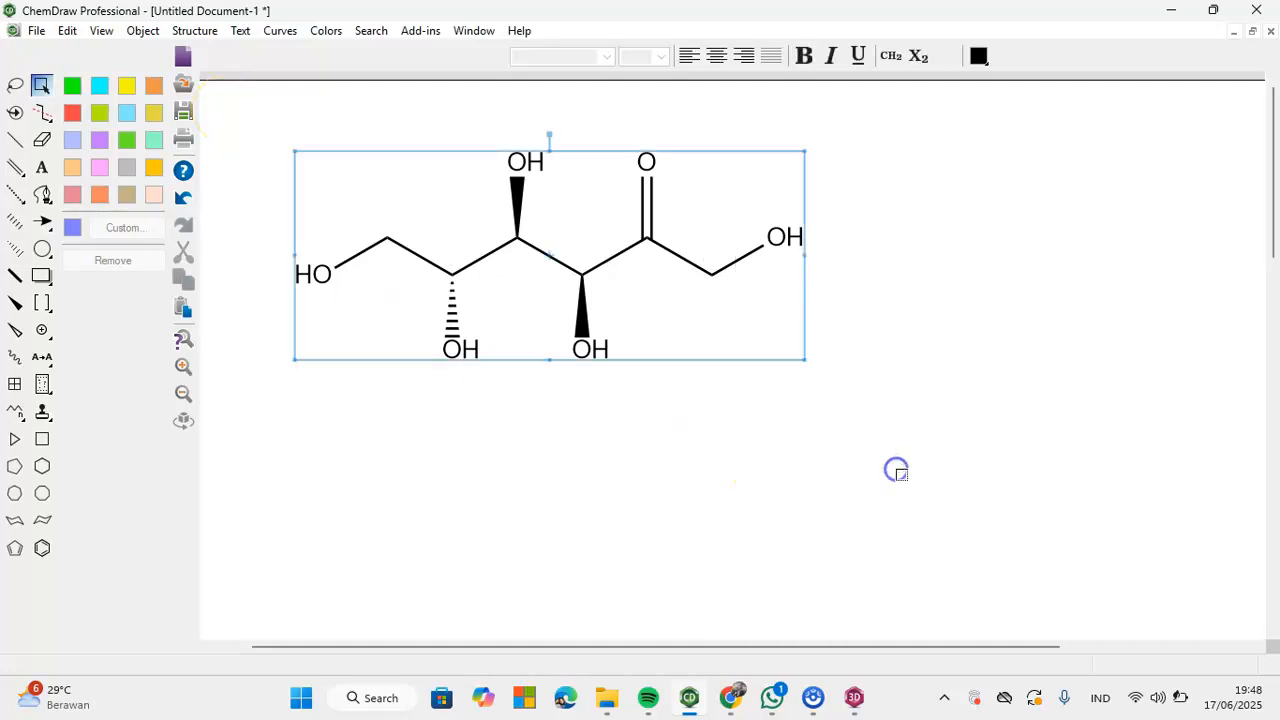
{"action": "left_click", "coordinate": [103, 30]}
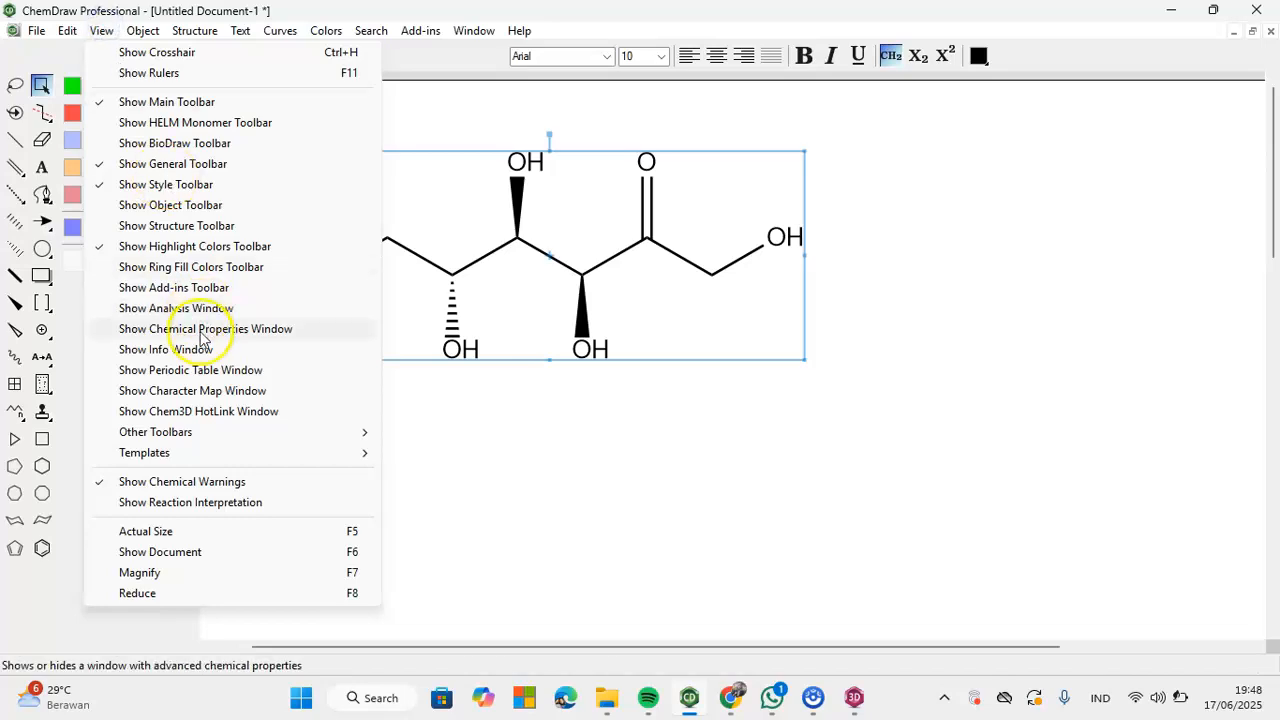
{"action": "left_click", "coordinate": [207, 411]}
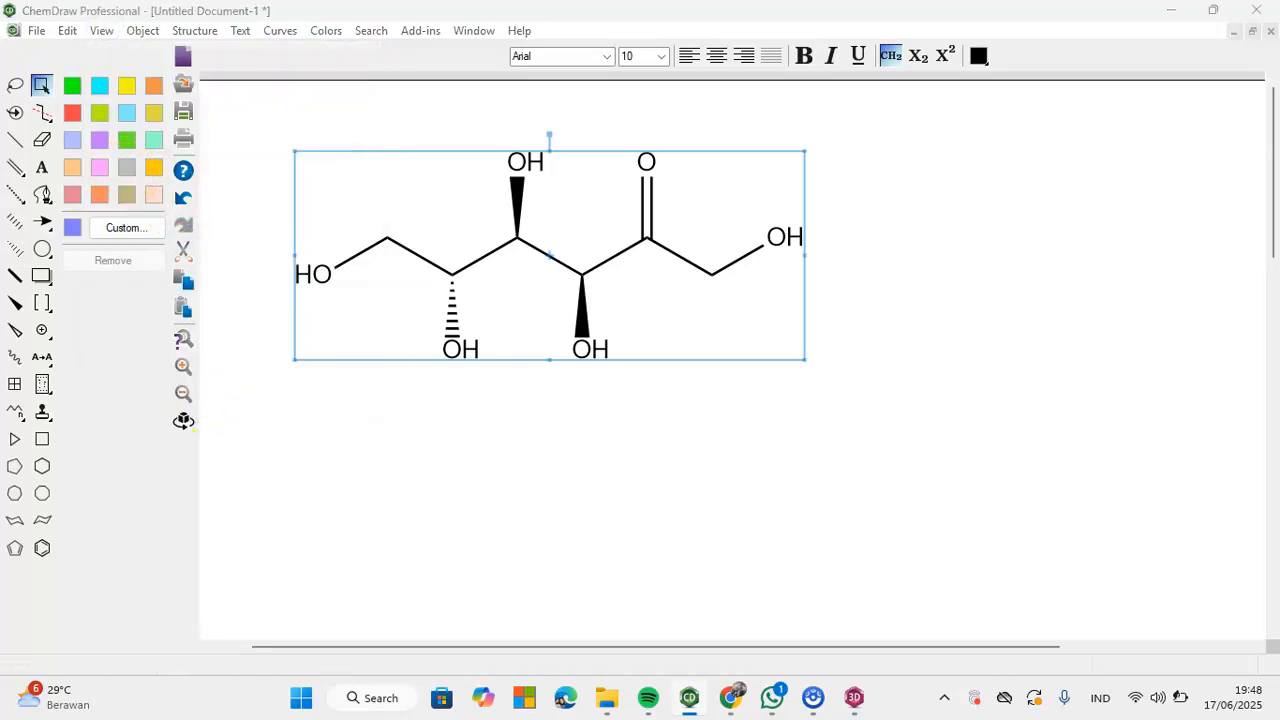
{"action": "left_click", "coordinate": [103, 30]}
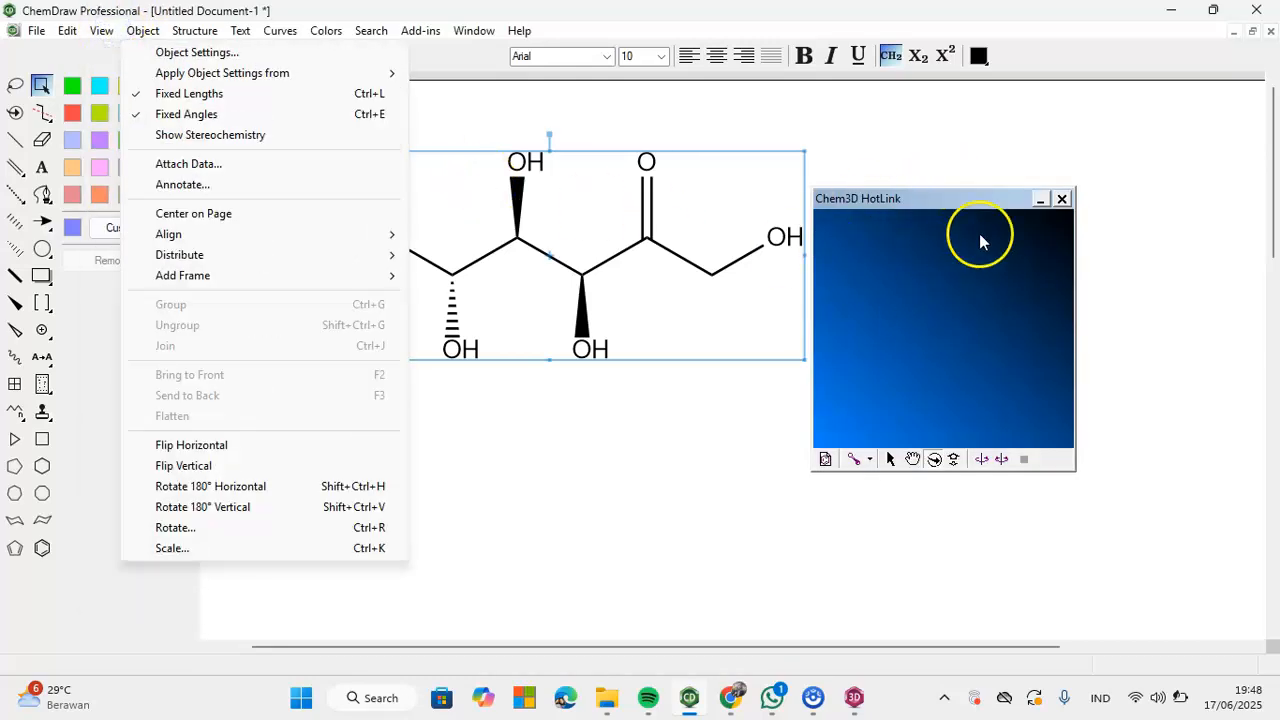
{"action": "left_click_drag", "start_coordinate": [932, 212], "coordinate": [1014, 188]}
{"action": "left_click", "coordinate": [907, 436]}
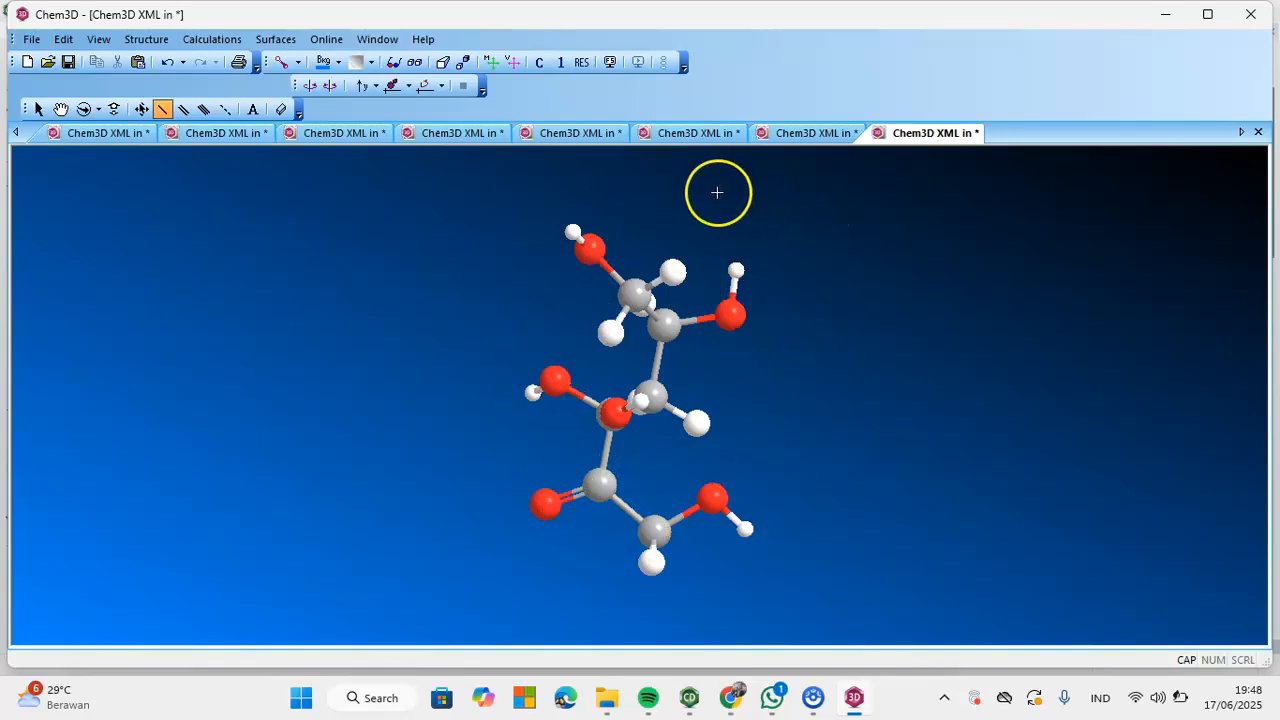
Step: Try the Space Filling, Wire Frame and Ball & Stick display modes on the D-Fructose model, and set it to Cylindrical Bonds
{"action": "left_click", "coordinate": [297, 62]}
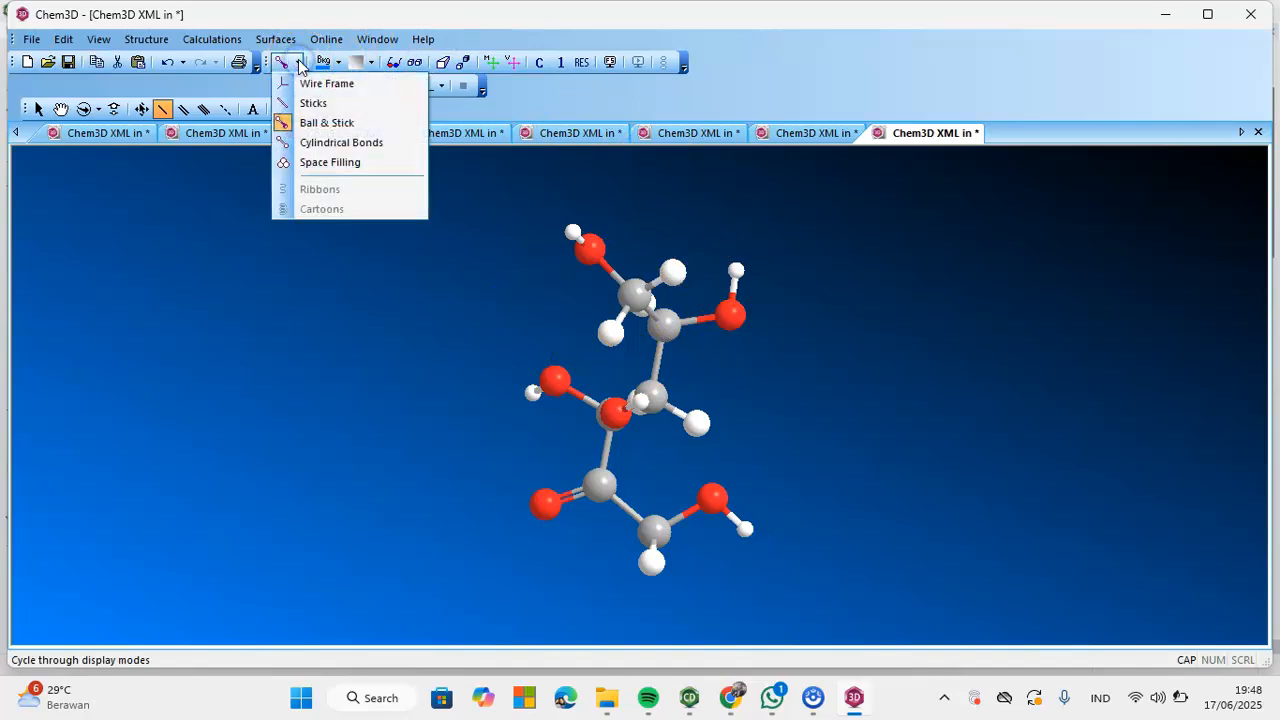
{"action": "left_click", "coordinate": [308, 165]}
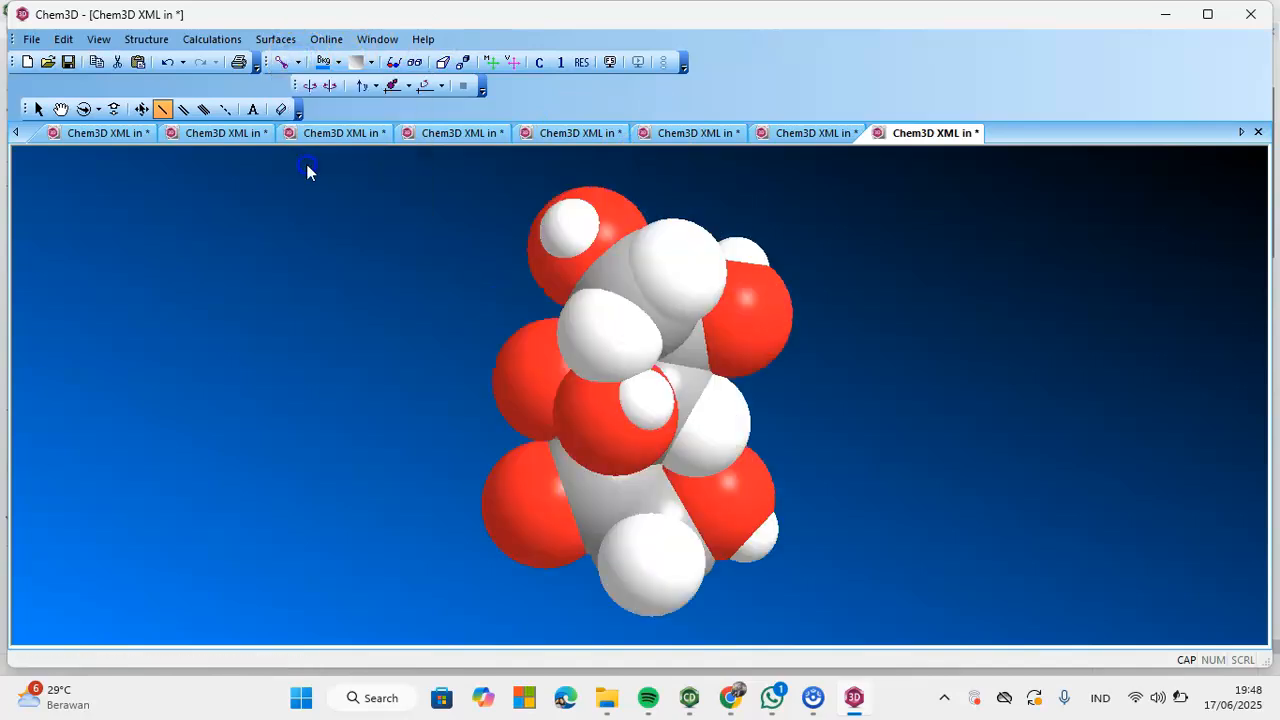
{"action": "left_click", "coordinate": [297, 62]}
{"action": "left_click", "coordinate": [300, 85]}
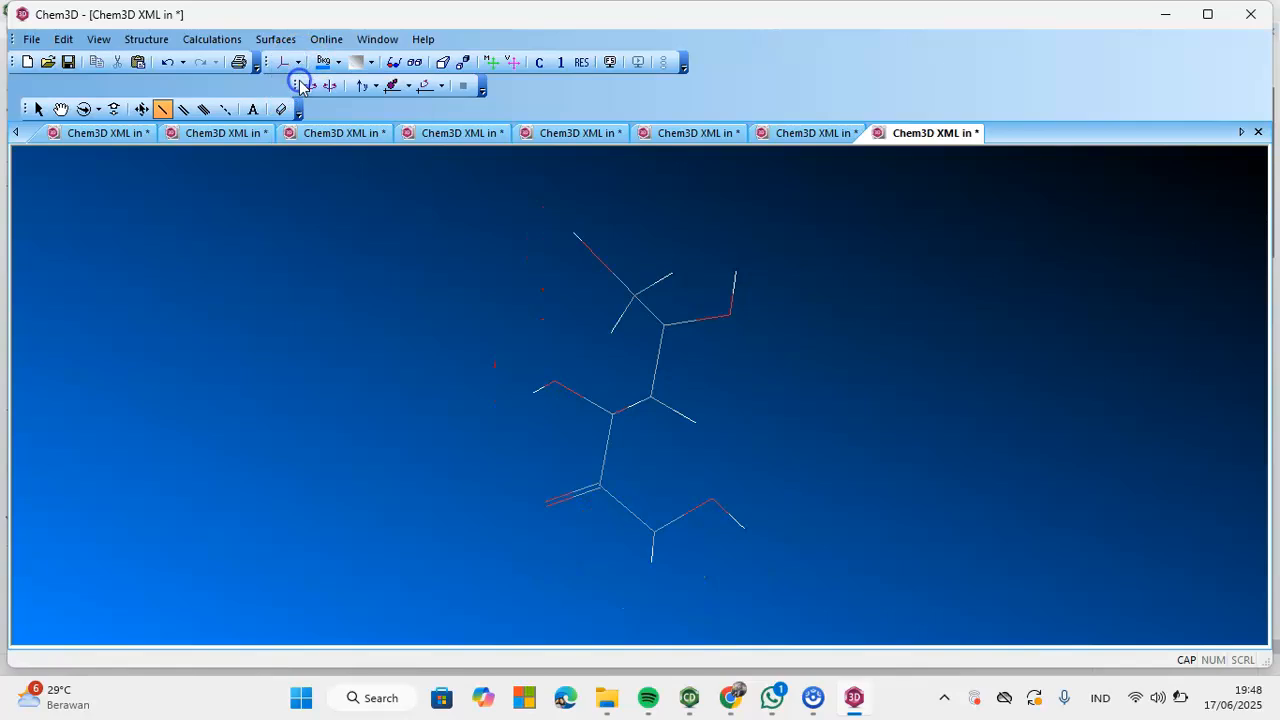
{"action": "left_click", "coordinate": [297, 62]}
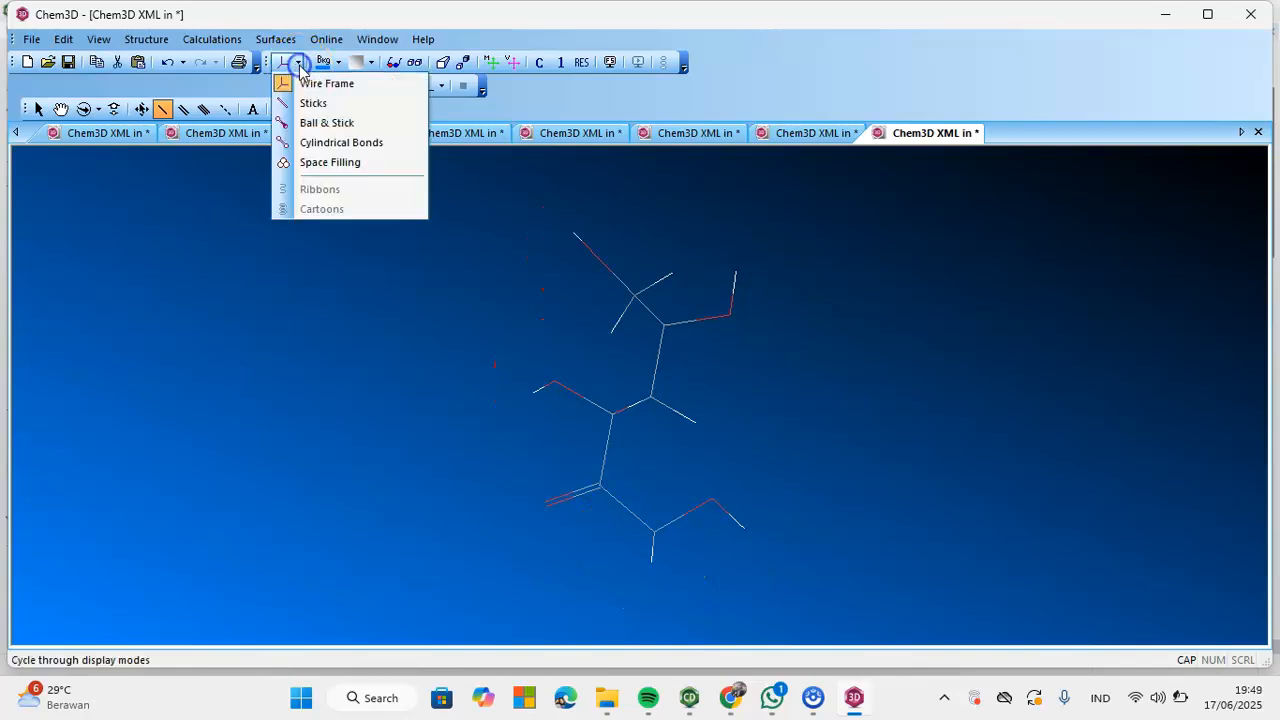
{"action": "left_click", "coordinate": [298, 121]}
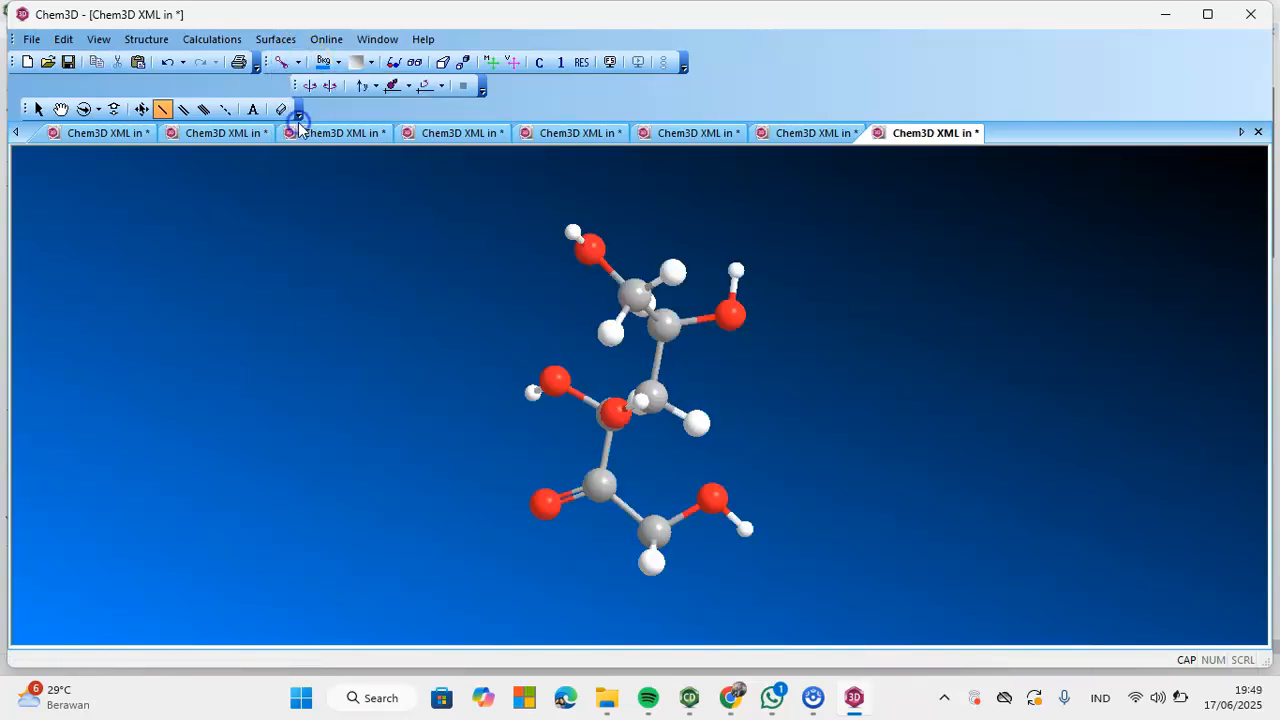
{"action": "left_click", "coordinate": [297, 62]}
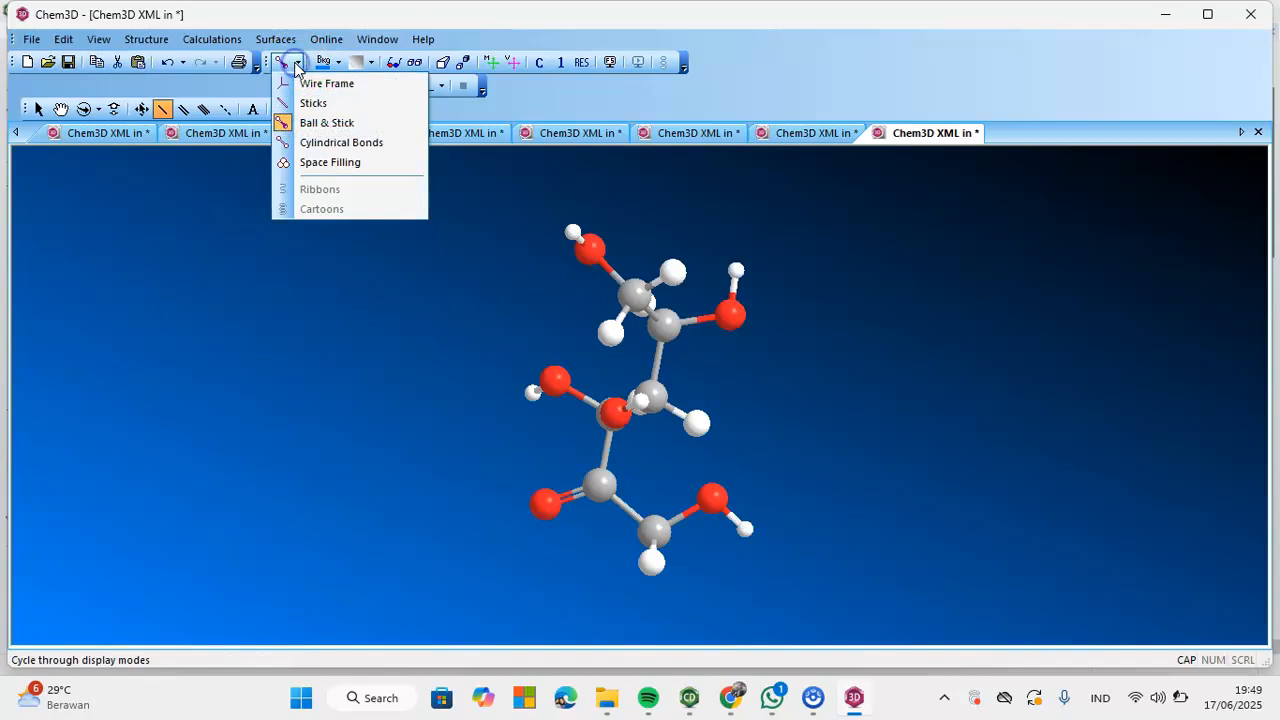
{"action": "left_click", "coordinate": [302, 143]}
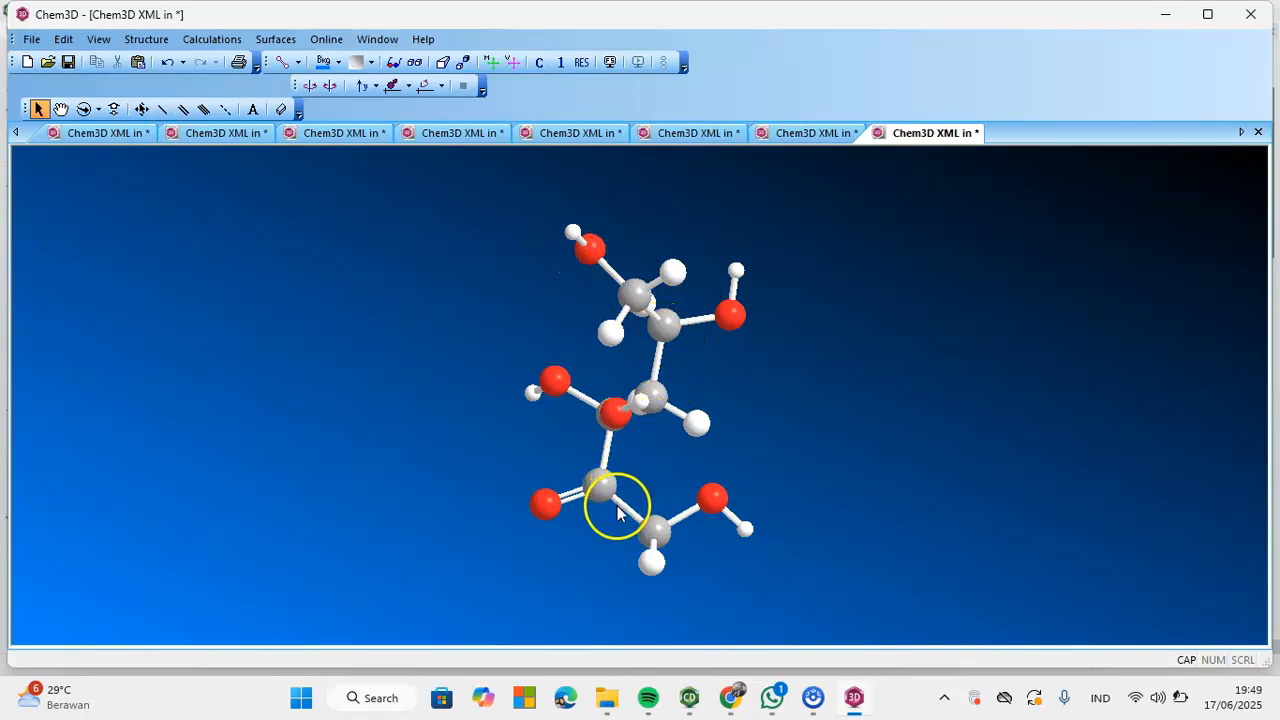
Step: Shift the D-Fructose model slightly toward the upper left of the view and rotate it to a different angle
{"action": "left_click", "coordinate": [60, 109]}
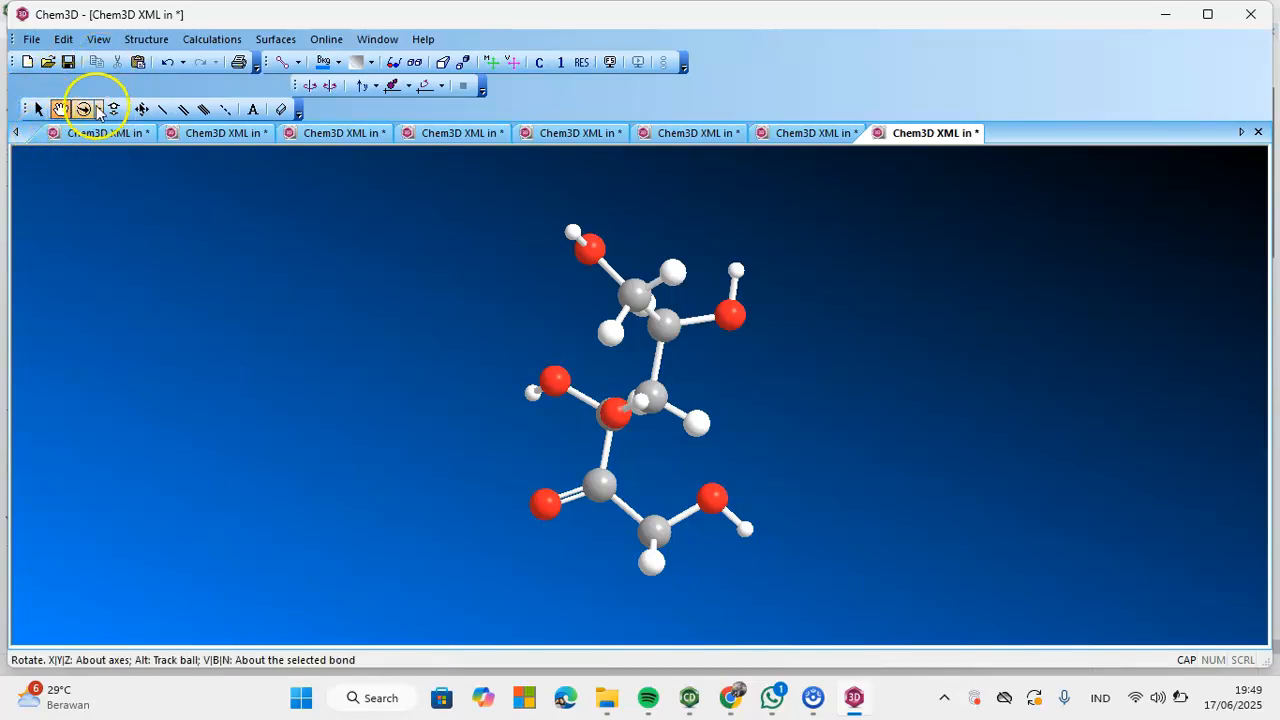
{"action": "left_click_drag", "start_coordinate": [659, 436], "coordinate": [609, 398]}
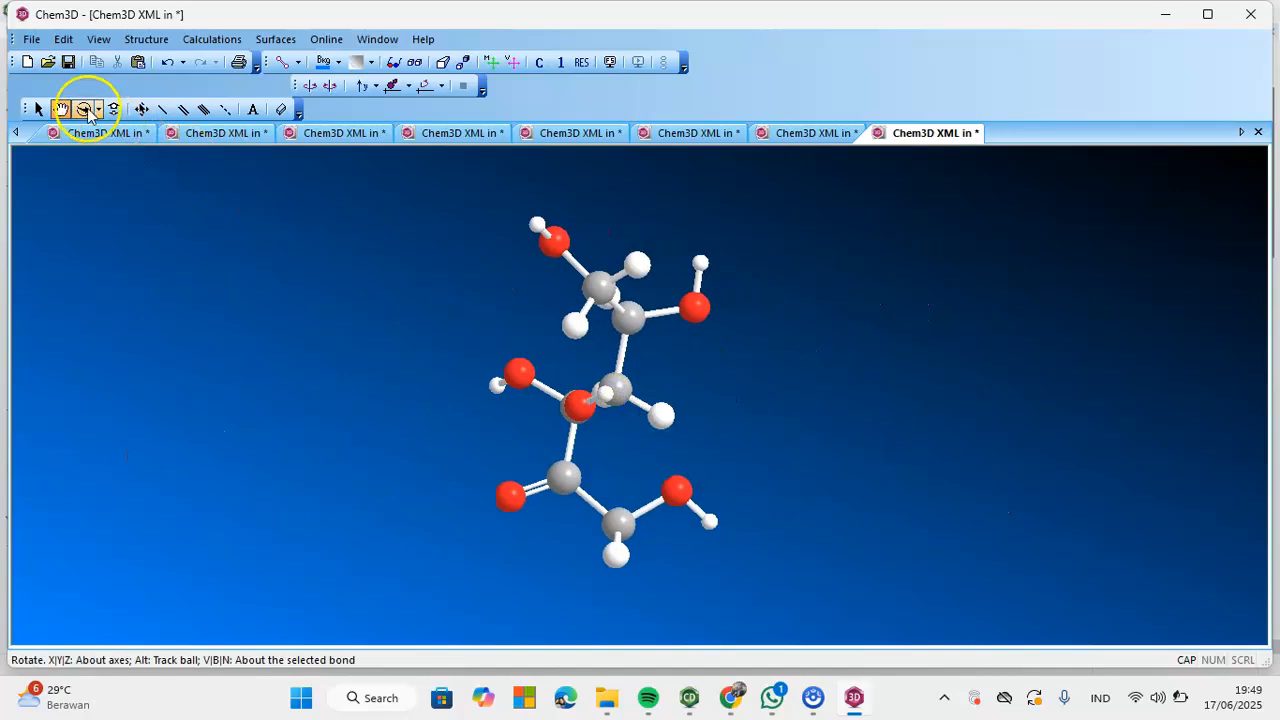
{"action": "left_click", "coordinate": [80, 109]}
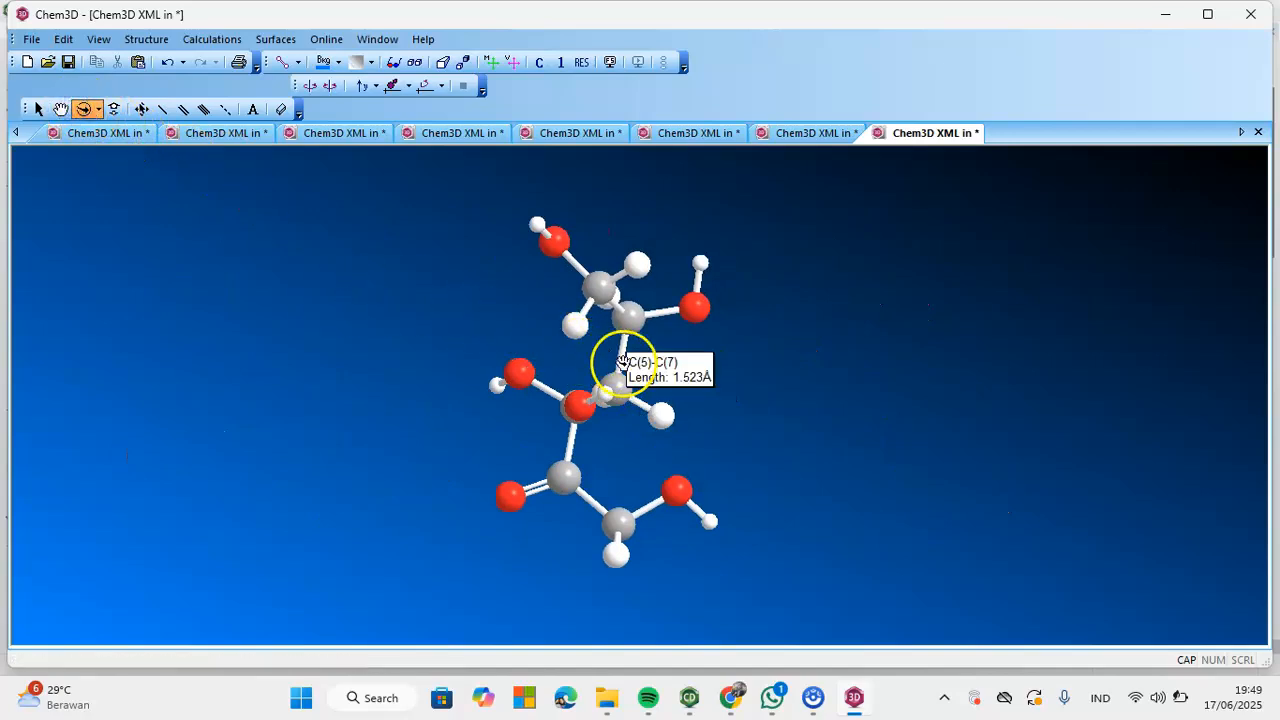
{"action": "left_click_drag", "start_coordinate": [623, 363], "coordinate": [567, 318]}
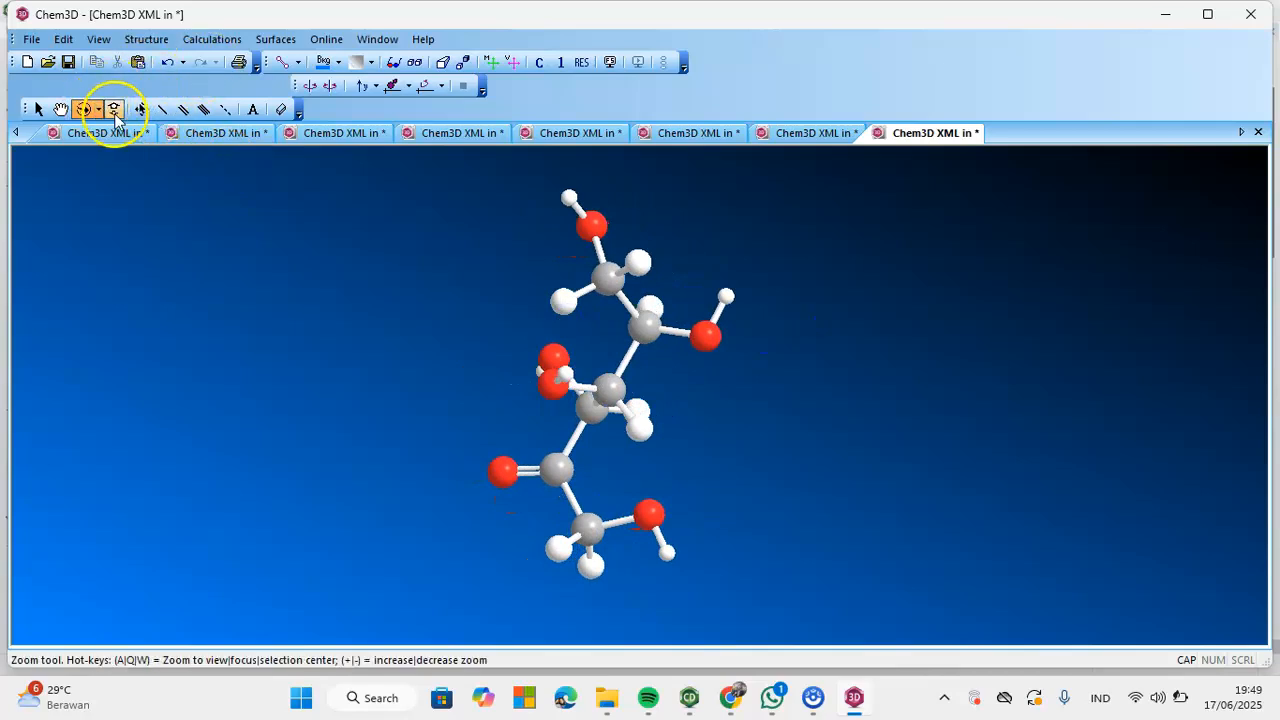
Step: Activate the Zoom tool and start the continuous spin animation of the D-Fructose model
{"action": "left_click", "coordinate": [114, 108]}
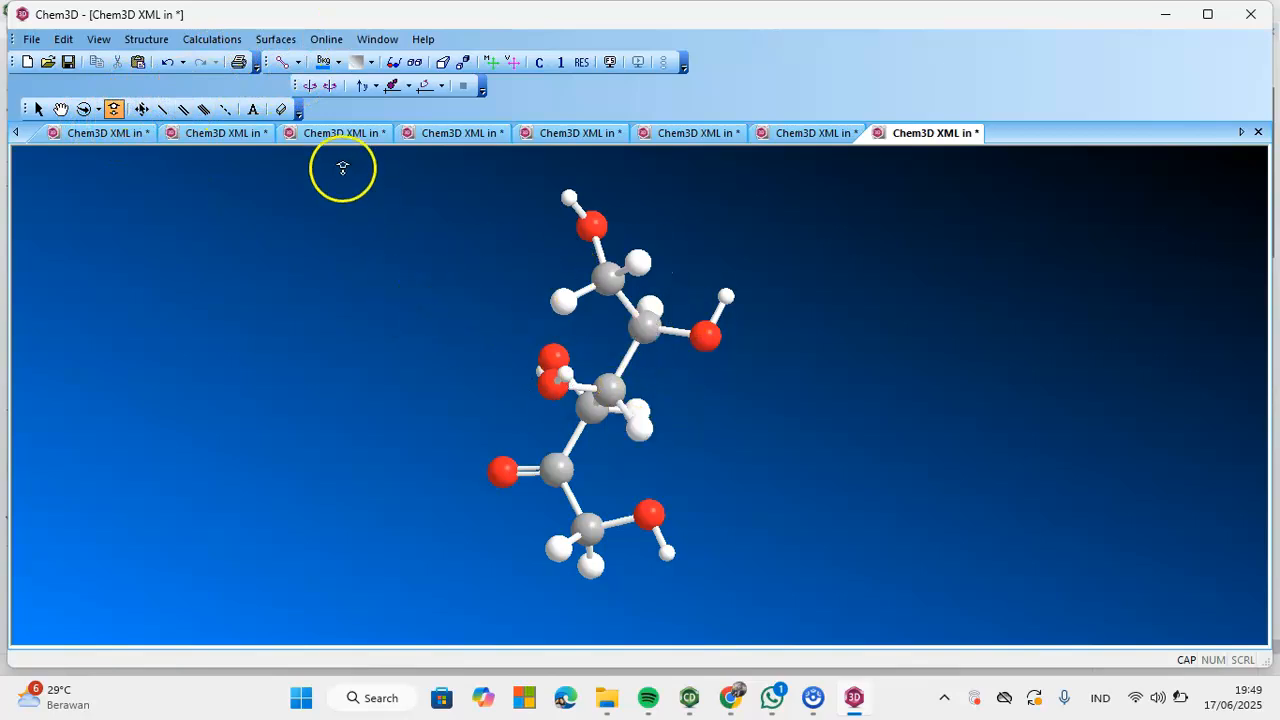
{"action": "left_click", "coordinate": [311, 88]}
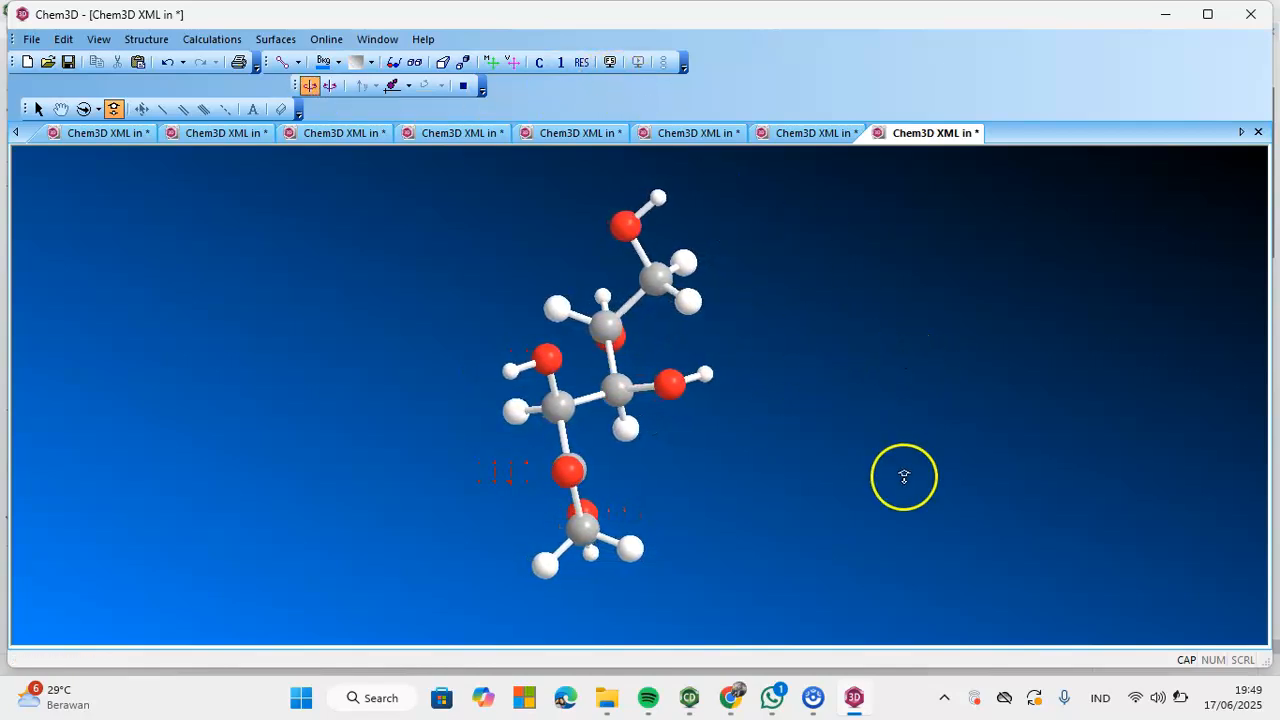
Step: Return to ChemDraw, delete the selected D-Fructose structure and close the Chem3D HotLink window
{"action": "left_click", "coordinate": [1165, 16]}
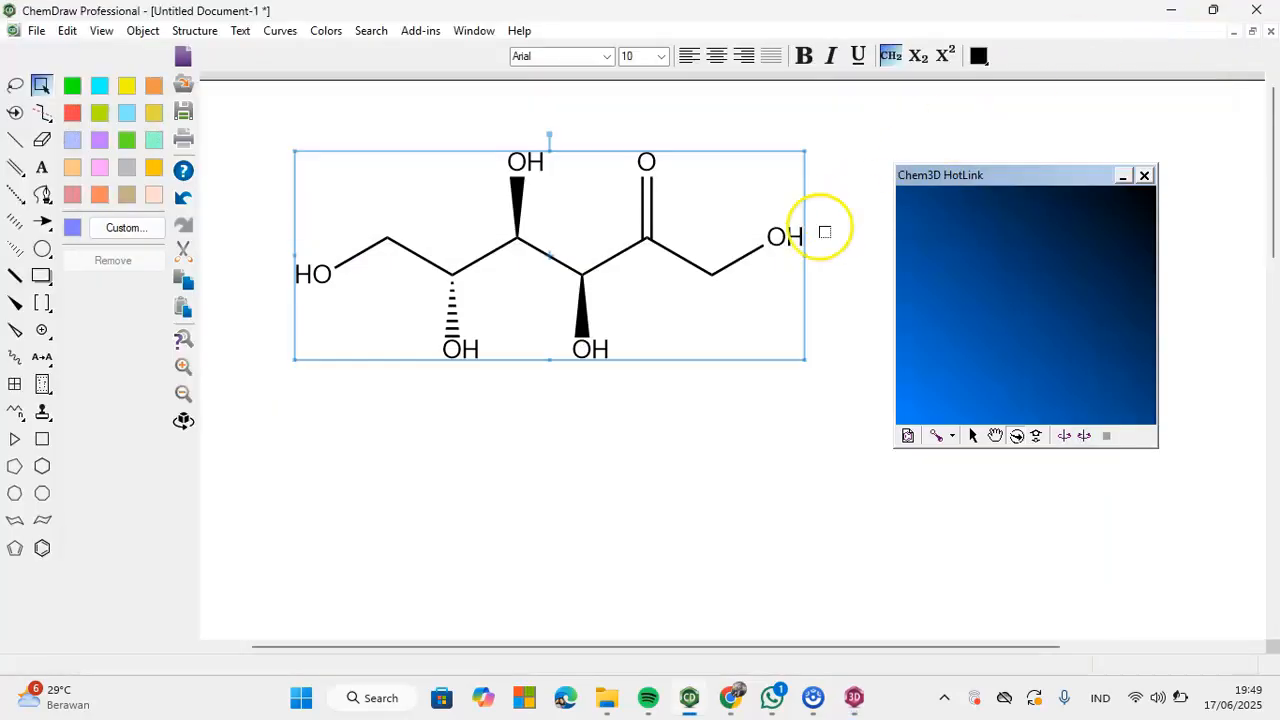
{"action": "key", "text": "Delete"}
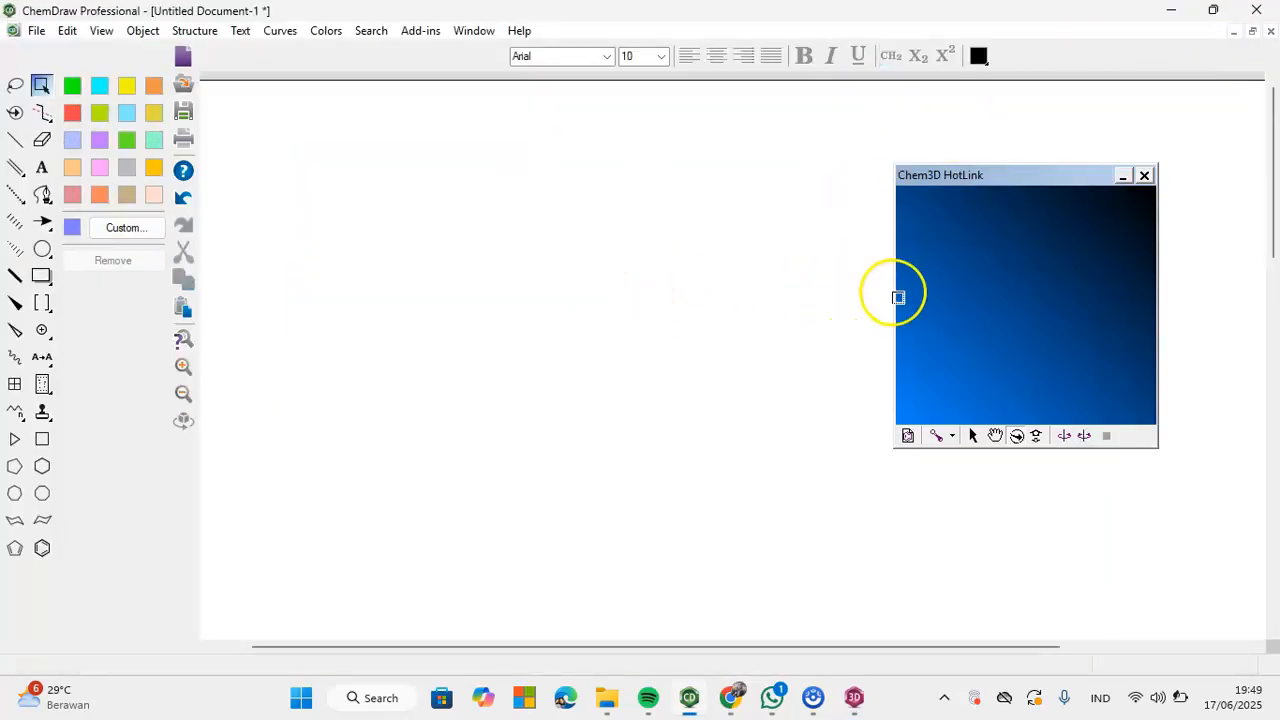
{"action": "left_click", "coordinate": [1145, 177]}
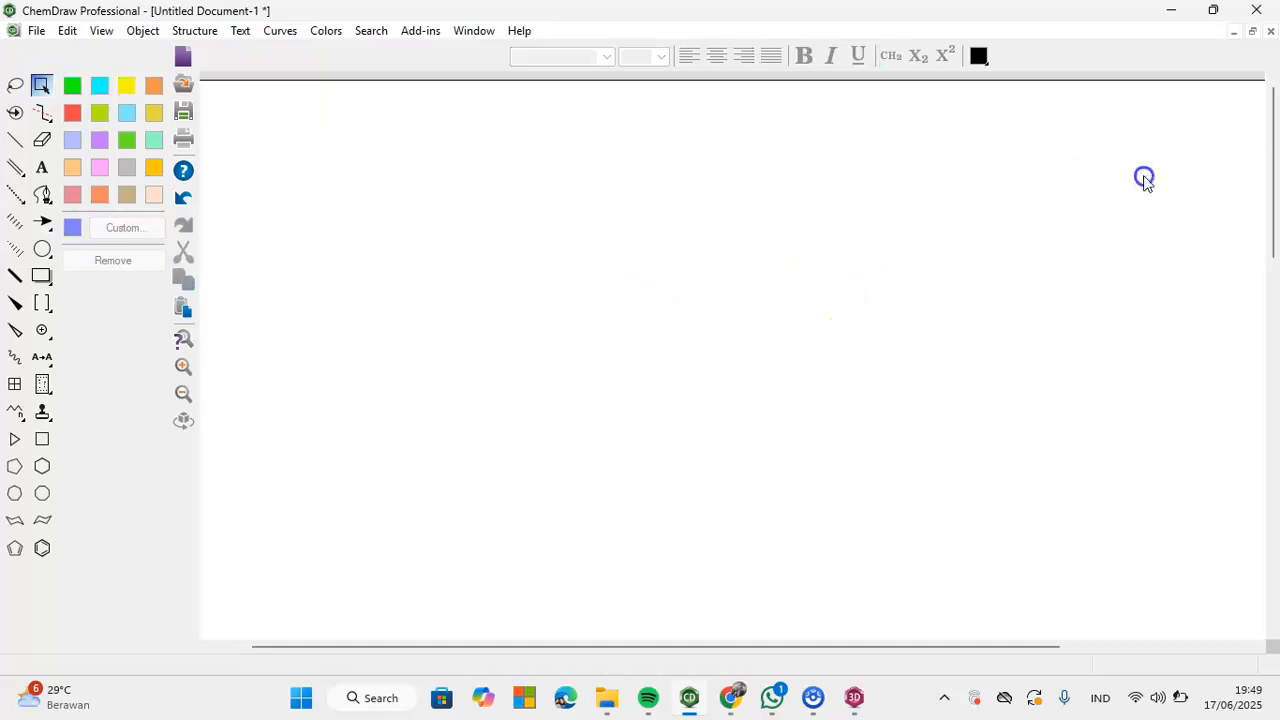